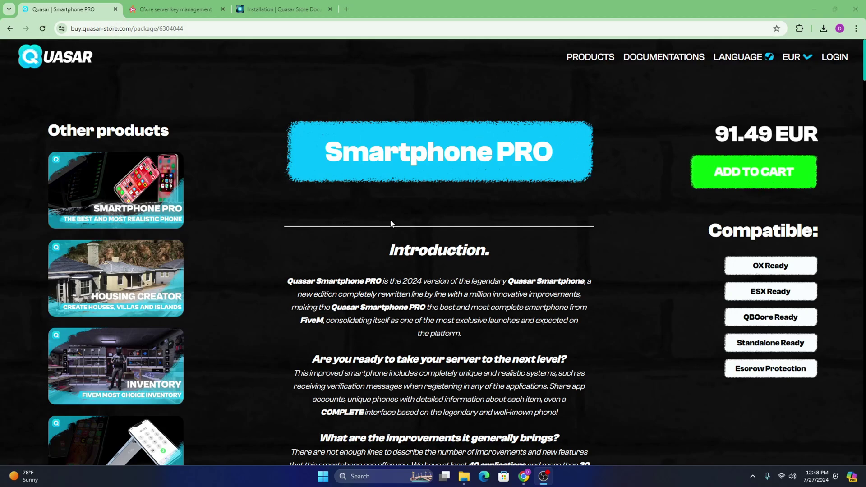
# Step: Switch Chrome to the Keymaster page listing the Smartphone PRO [main] and [props] licences
pyautogui.click(197, 5)
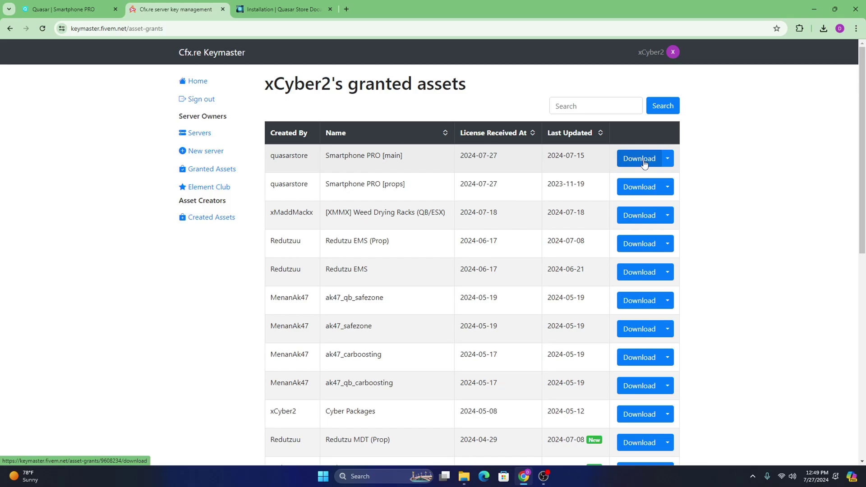
# Step: Open the ESX downloads folder with both pack zips, move it right, and start a second Explorer window
pyautogui.click(464, 477)
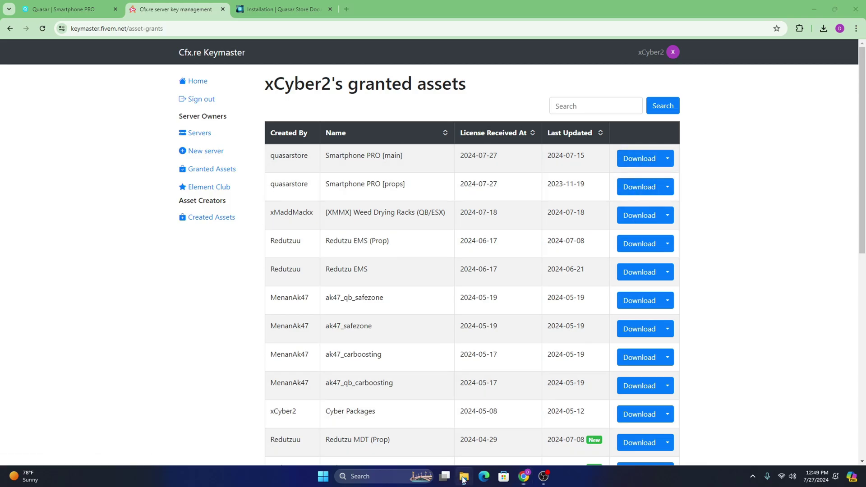
pyautogui.moveTo(504, 237); pyautogui.dragTo(385, 177)
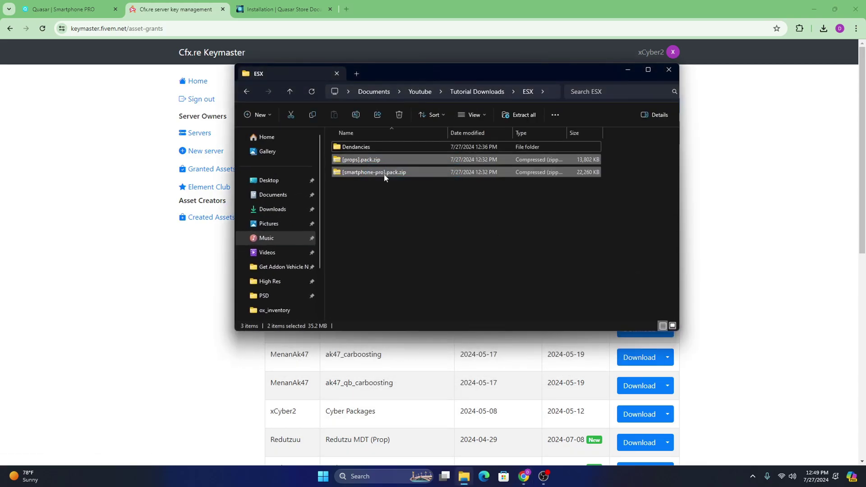
pyautogui.click(485, 250)
pyautogui.moveTo(470, 71); pyautogui.dragTo(325, 124)
pyautogui.moveTo(423, 120); pyautogui.dragTo(771, 83)
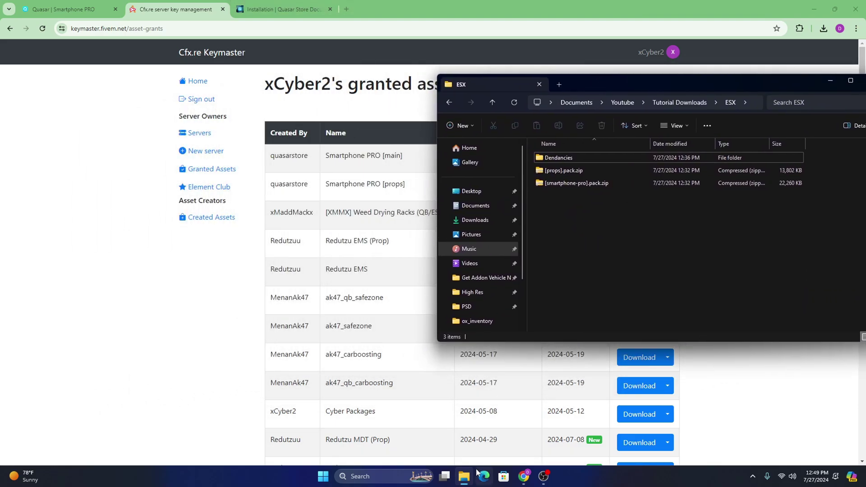
pyautogui.rightClick(465, 478)
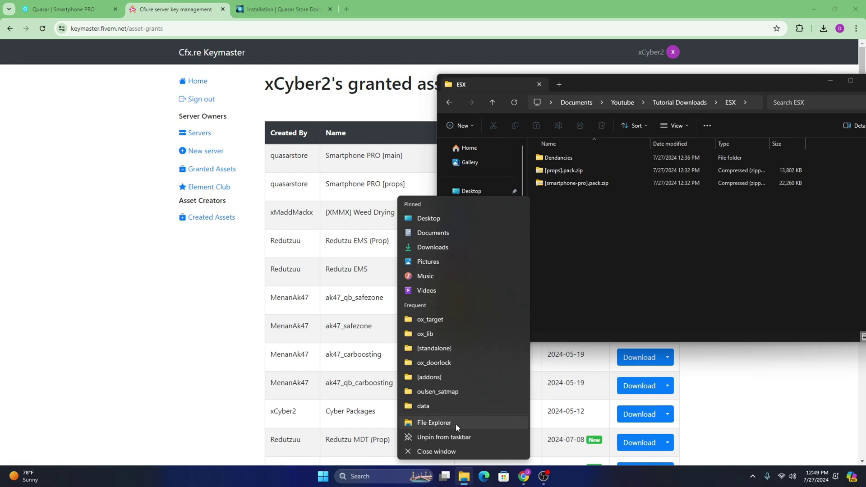
pyautogui.click(456, 426)
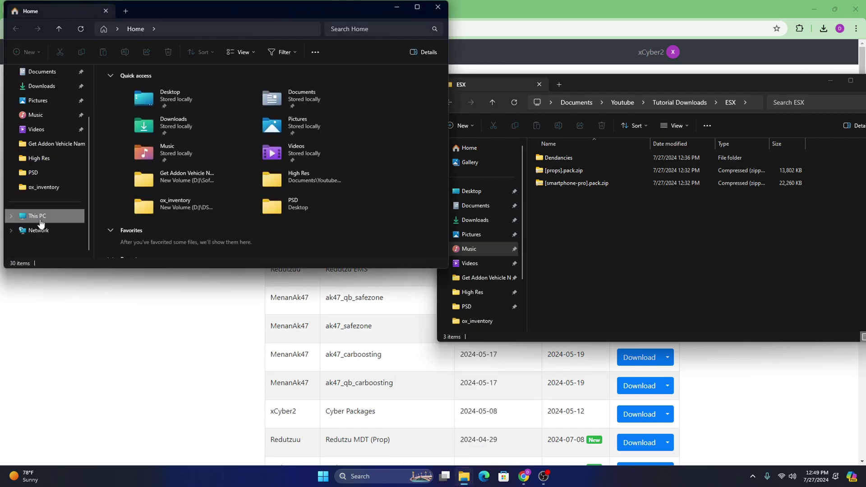
# Step: Navigate the new window to New Volume (D:) > DS4L Developement > FiveM Server #1 > server
pyautogui.click(34, 215)
pyautogui.doubleClick(234, 91)
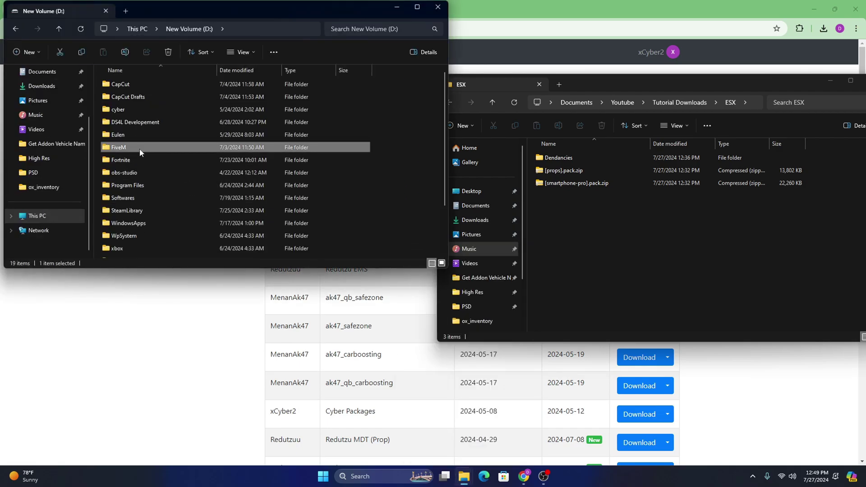
pyautogui.doubleClick(119, 147)
pyautogui.hotkey('alt', 'Left')
pyautogui.click(141, 127)
pyautogui.doubleClick(141, 127)
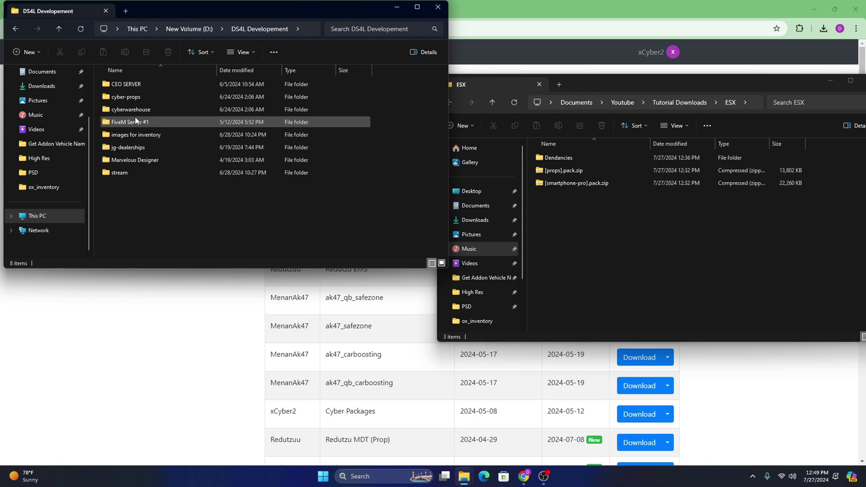
pyautogui.doubleClick(134, 117)
pyautogui.doubleClick(132, 100)
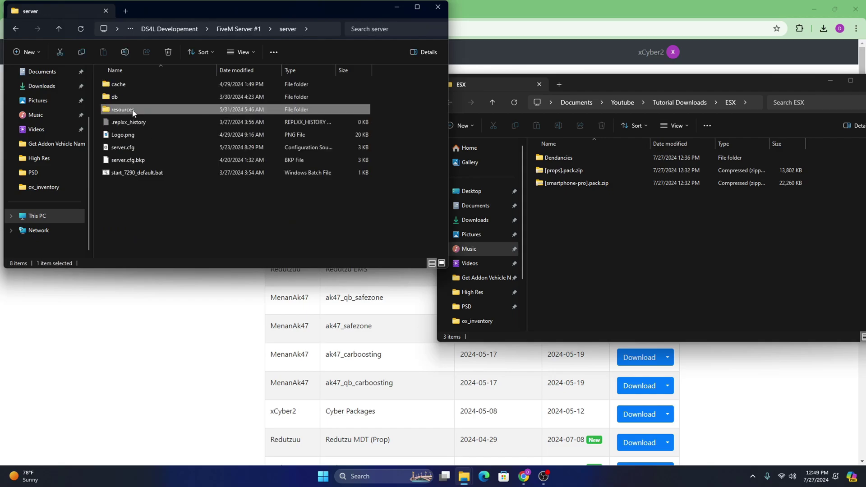
# Step: Open the server's resources folder and preview [smartphone-pro].pack.zip in the ESX window
pyautogui.doubleClick(134, 109)
pyautogui.moveTo(179, 12); pyautogui.dragTo(182, 50)
pyautogui.click(605, 223)
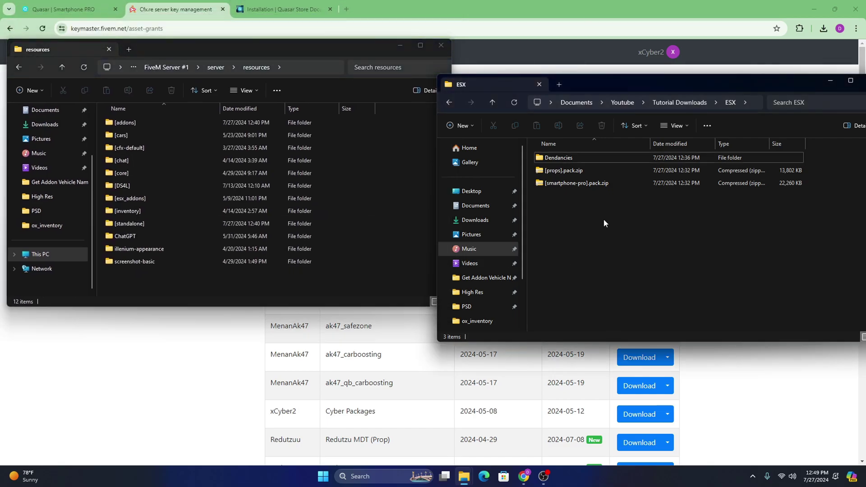
pyautogui.doubleClick(576, 183)
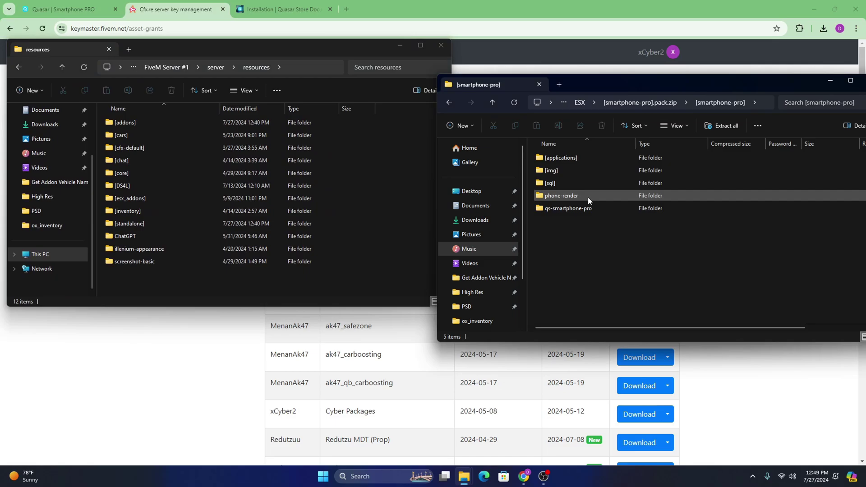
pyautogui.click(493, 100)
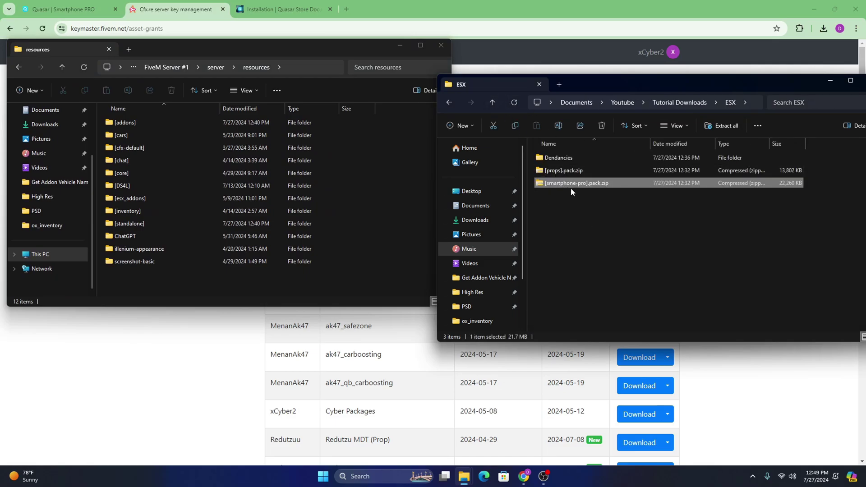
pyautogui.click(599, 198)
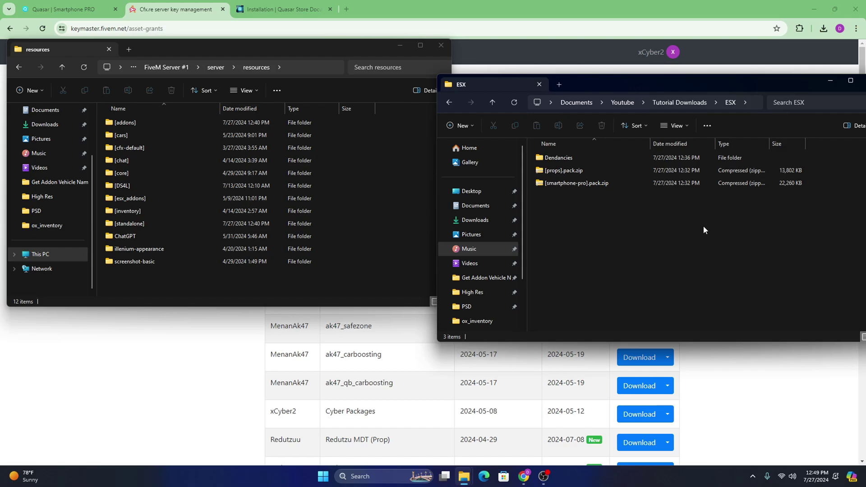
# Step: Copy the 950-item [smartphone-pro] folder from the zip into the resources folder
pyautogui.doubleClick(565, 185)
pyautogui.click(565, 158)
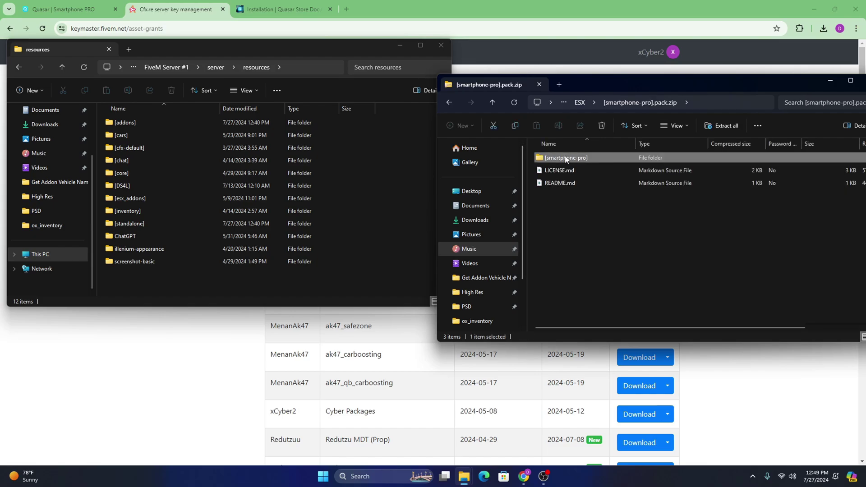
pyautogui.doubleClick(565, 158)
pyautogui.click(492, 103)
pyautogui.moveTo(558, 160); pyautogui.dragTo(301, 290)
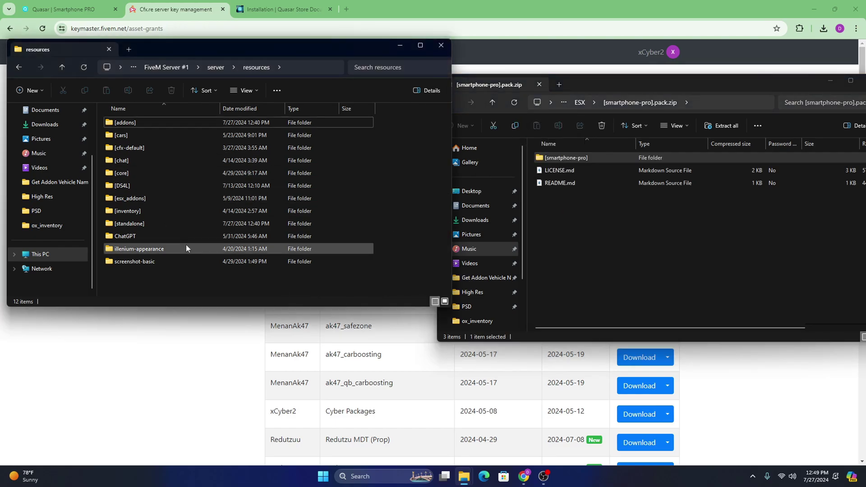
pyautogui.moveTo(418, 122); pyautogui.dragTo(357, 111)
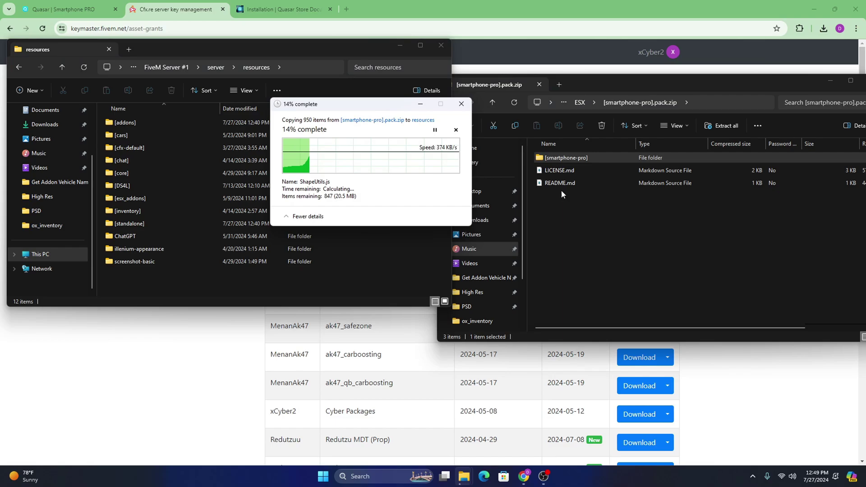
pyautogui.click(602, 233)
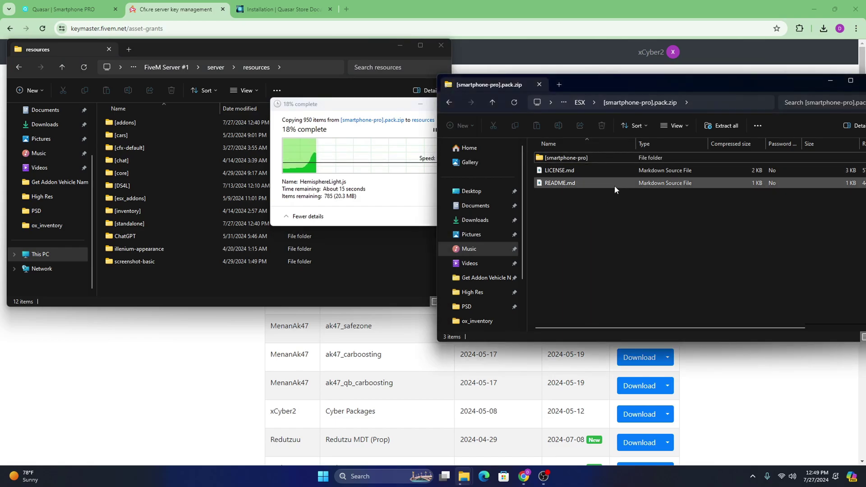
pyautogui.click(296, 6)
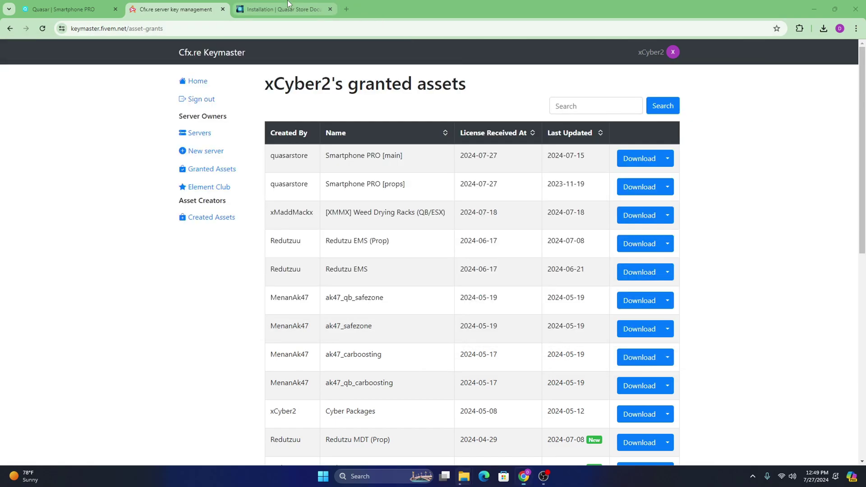
pyautogui.scroll(-10, 431, 300)
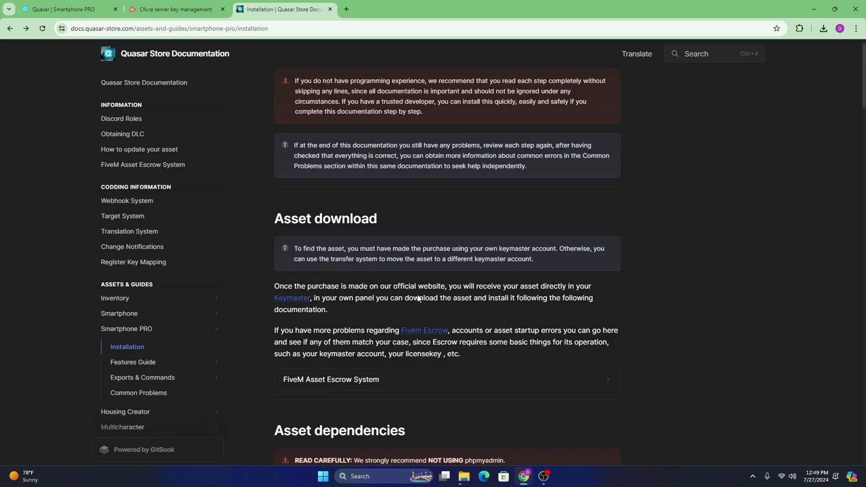
pyautogui.moveTo(273, 223); pyautogui.dragTo(524, 378)
pyautogui.click(657, 351)
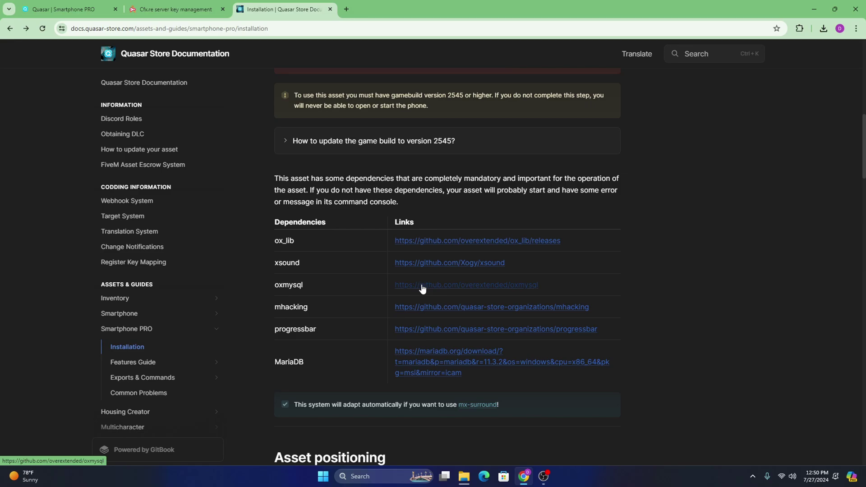
pyautogui.click(171, 4)
# Step: Bring back the resources window and check the copied [smartphone-pro] folder
pyautogui.click(63, 9)
pyautogui.click(171, 9)
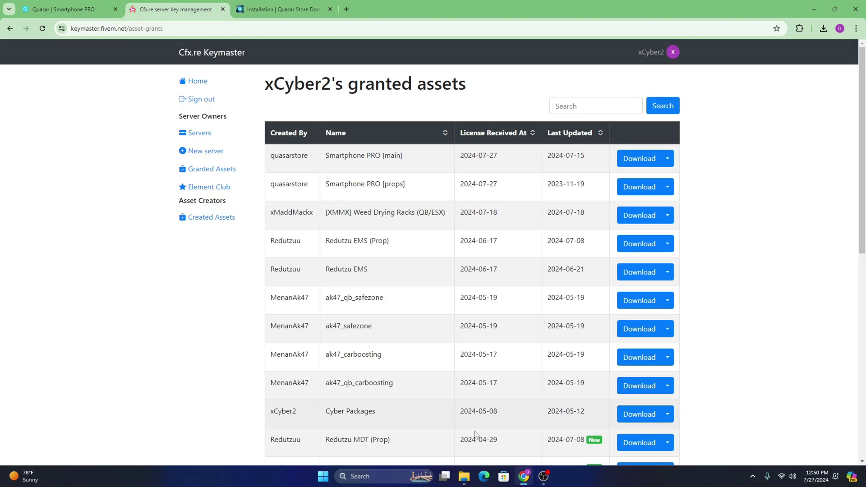
pyautogui.moveTo(463, 477)
pyautogui.click(514, 424)
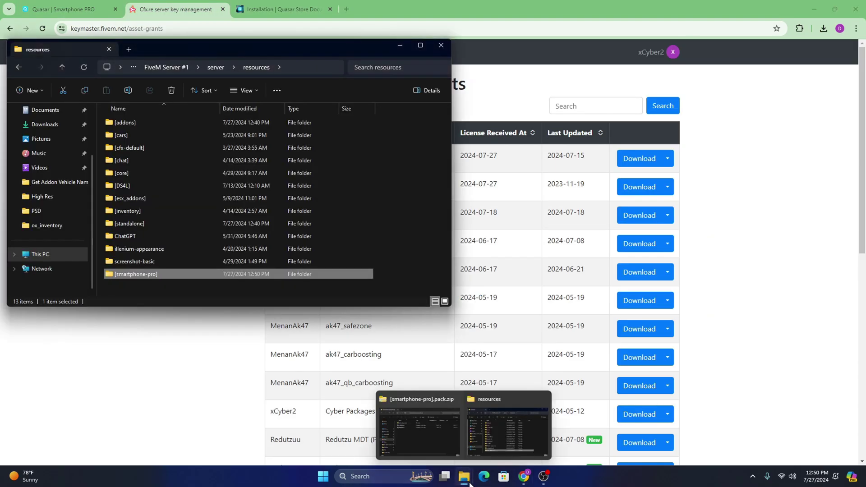
pyautogui.click(434, 442)
pyautogui.click(168, 271)
pyautogui.doubleClick(168, 271)
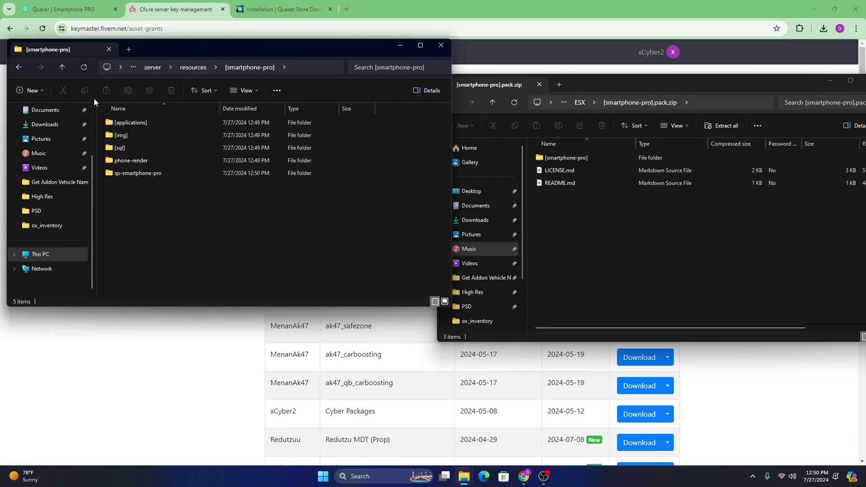
pyautogui.click(63, 68)
# Step: Open [props].pack.zip from ESX beside the [smartphone-pro] folder in resources
pyautogui.click(541, 232)
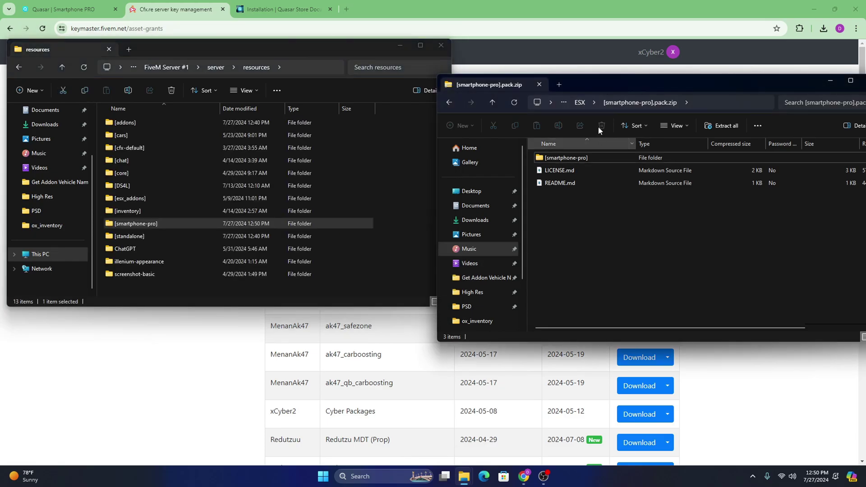
pyautogui.click(580, 102)
pyautogui.doubleClick(574, 187)
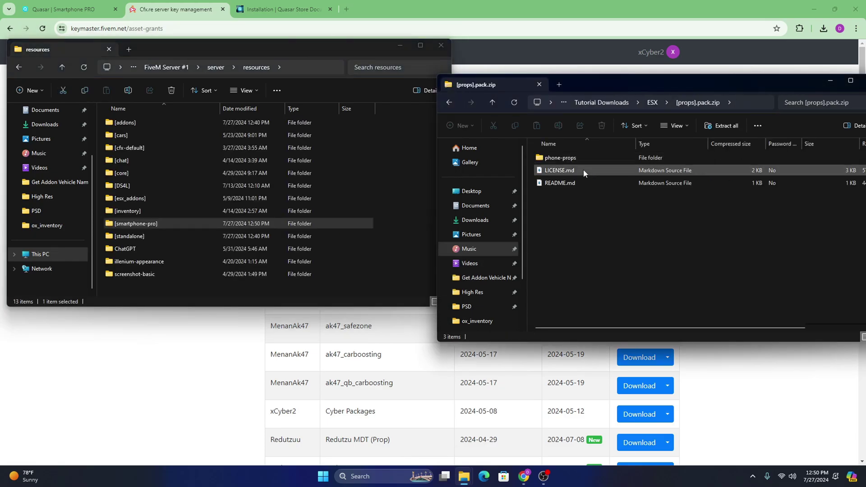
pyautogui.doubleClick(575, 160)
pyautogui.click(492, 103)
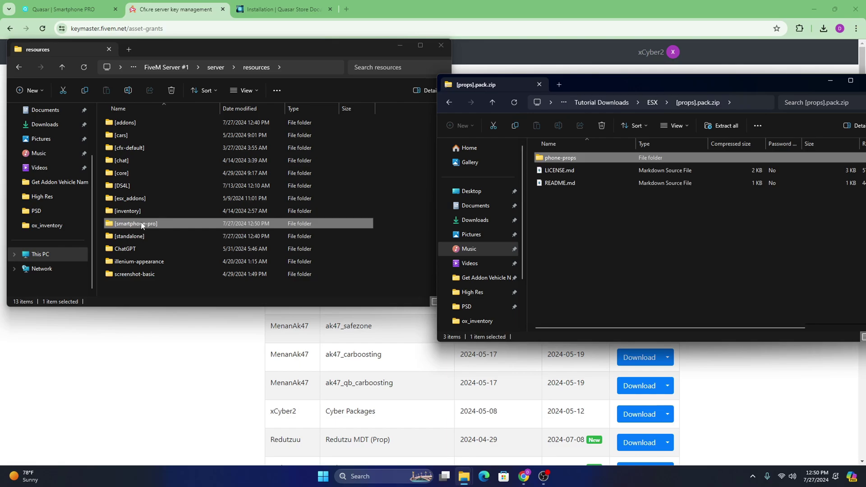
pyautogui.doubleClick(266, 223)
pyautogui.click(543, 169)
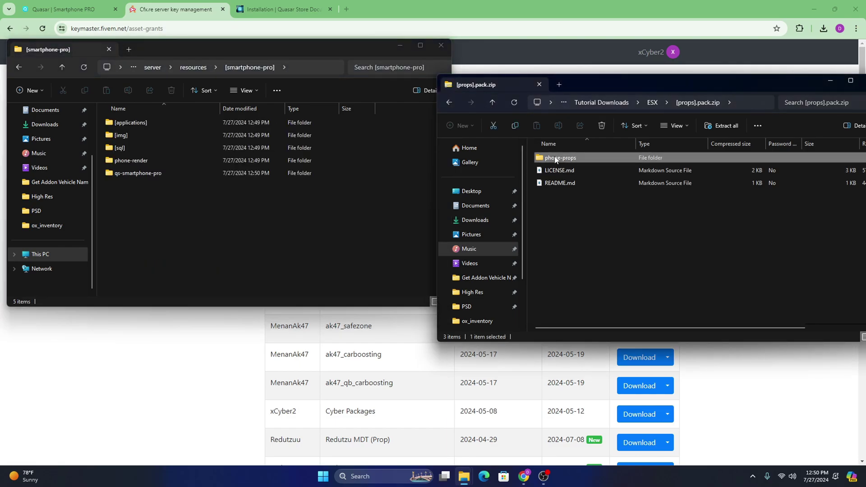
pyautogui.doubleClick(559, 158)
# Step: Copy phone-props from the props zip into [smartphone-pro], bringing it to six items
pyautogui.click(188, 236)
pyautogui.click(492, 102)
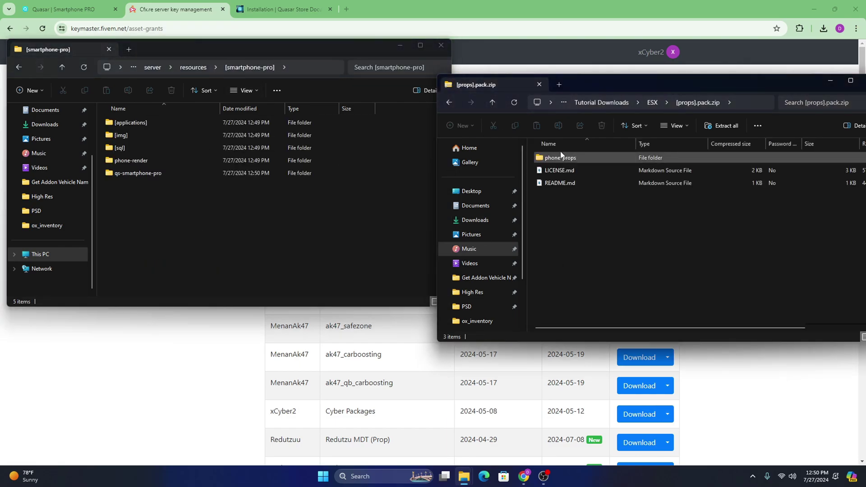
pyautogui.moveTo(548, 161); pyautogui.dragTo(288, 230)
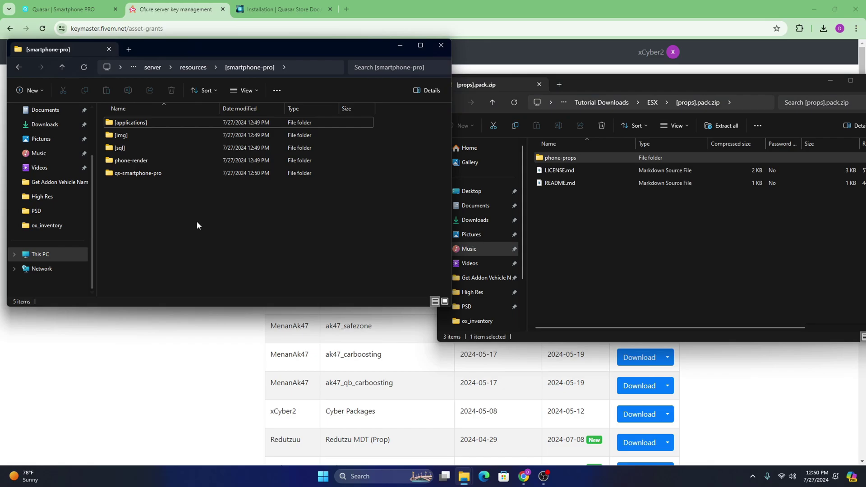
pyautogui.click(208, 230)
pyautogui.click(648, 260)
pyautogui.moveTo(600, 84); pyautogui.dragTo(566, 88)
pyautogui.click(456, 112)
# Step: Copy xsound-1.4.3 from its zip into [standalone] and rename it xsound
pyautogui.click(130, 161)
pyautogui.click(62, 67)
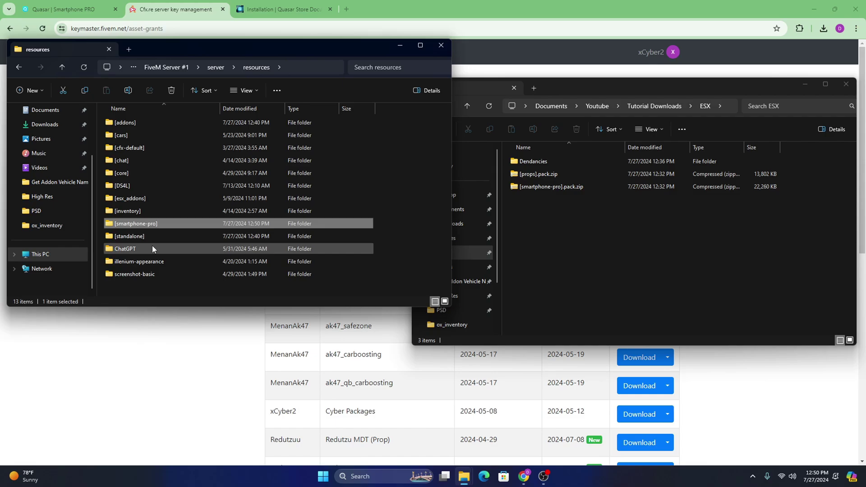
pyautogui.doubleClick(138, 237)
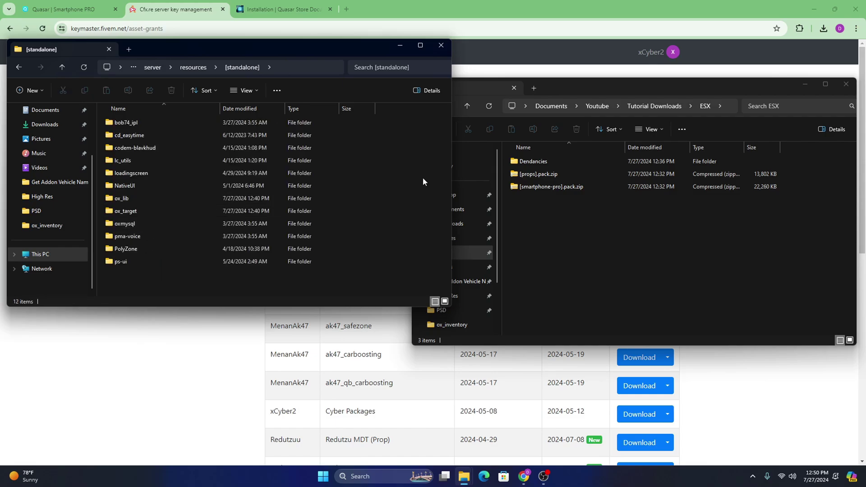
pyautogui.click(567, 248)
pyautogui.doubleClick(541, 162)
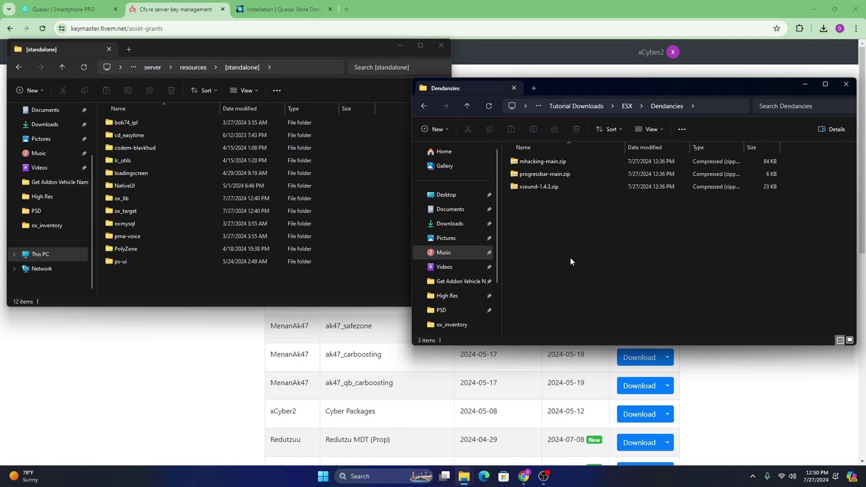
pyautogui.doubleClick(542, 190)
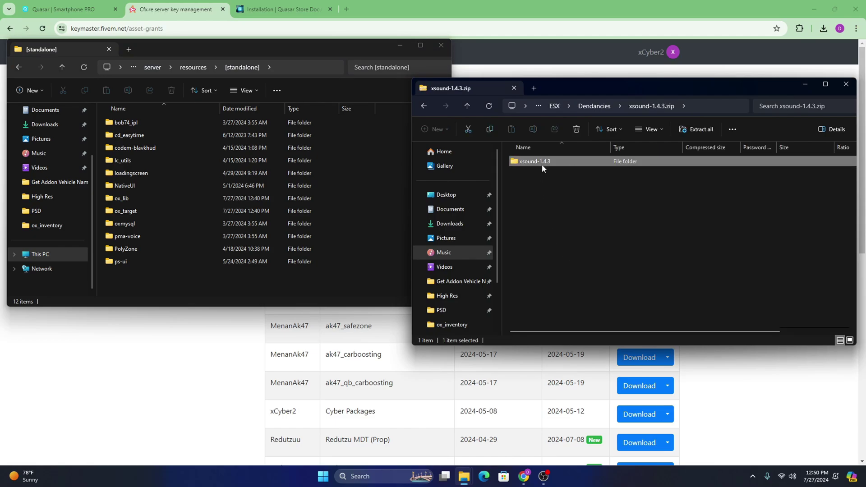
pyautogui.doubleClick(543, 164)
pyautogui.click(467, 106)
pyautogui.moveTo(545, 165); pyautogui.dragTo(330, 282)
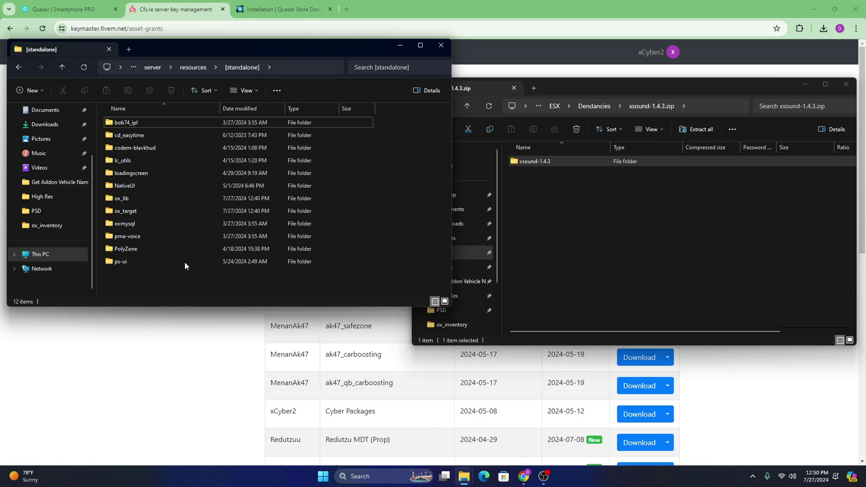
pyautogui.click(136, 277)
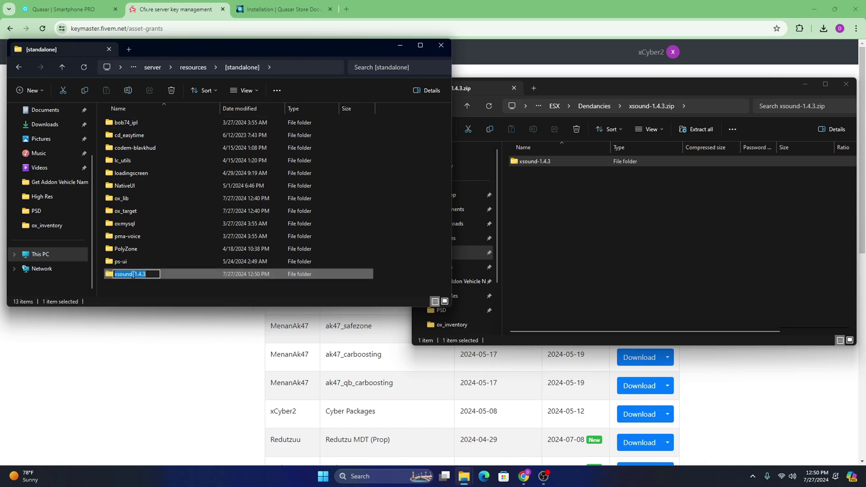
pyautogui.write('xsound')
pyautogui.click(540, 229)
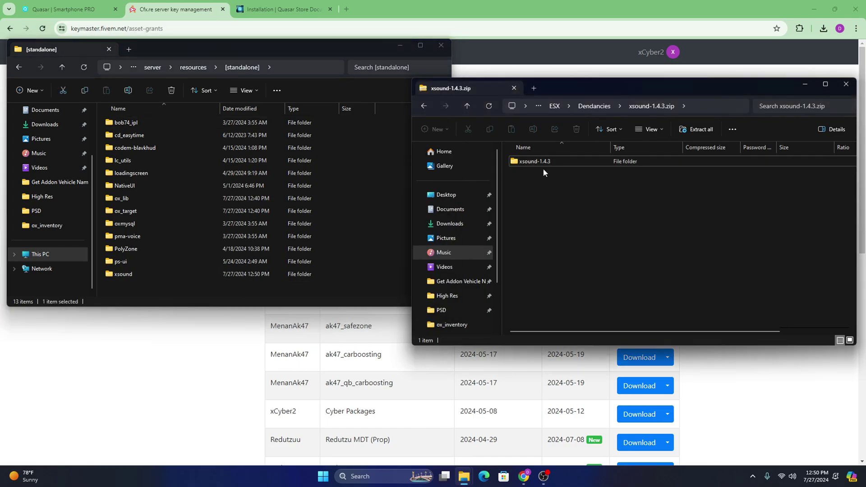
# Step: Copy progressbar-main into [standalone] and rename it progressbar
pyautogui.click(467, 106)
pyautogui.doubleClick(539, 176)
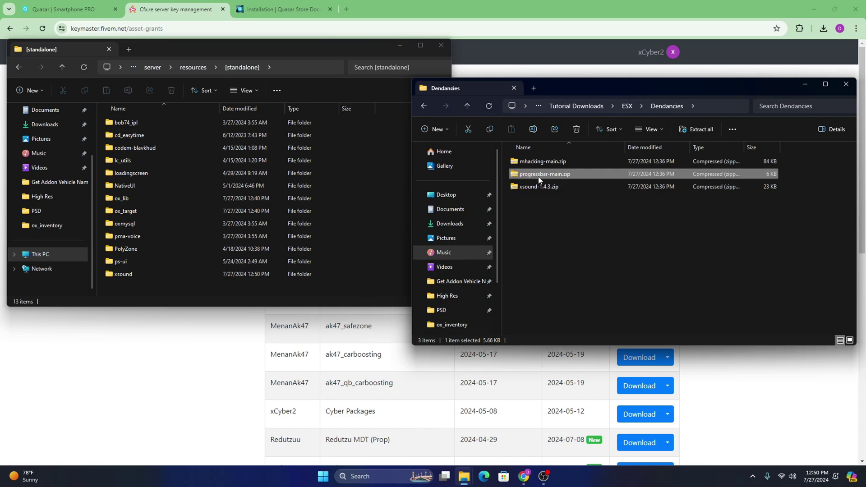
pyautogui.doubleClick(519, 162)
pyautogui.click(467, 106)
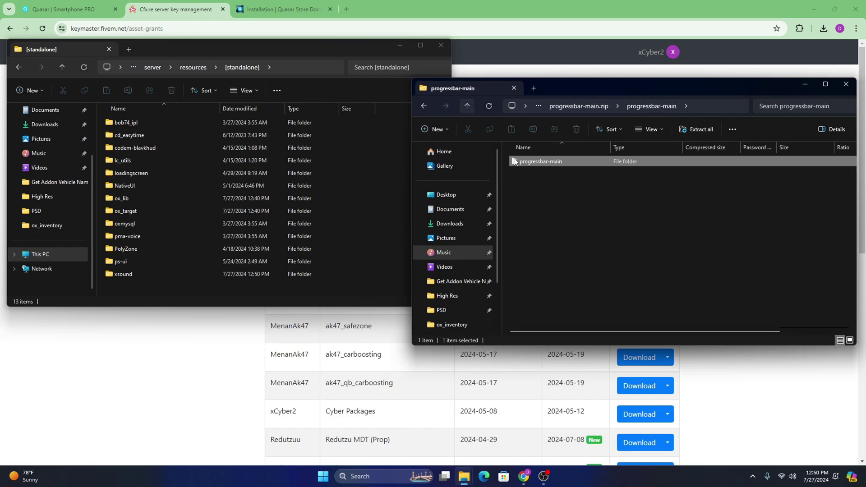
pyautogui.moveTo(537, 162); pyautogui.dragTo(307, 288)
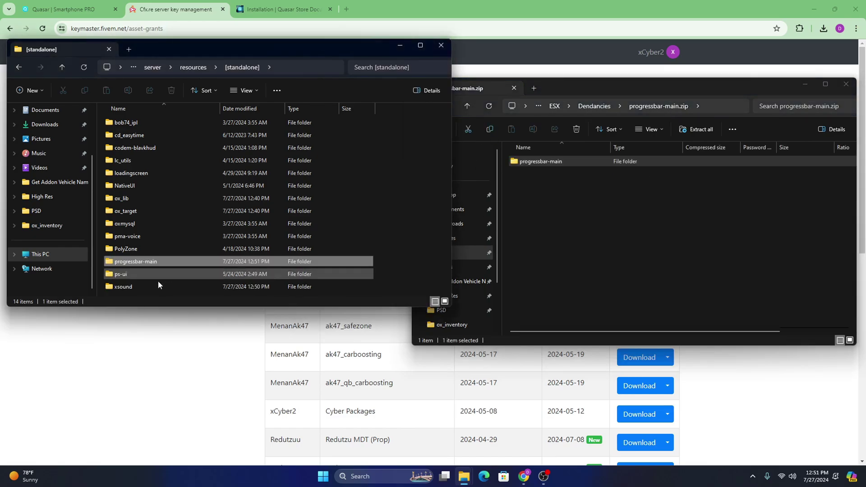
pyautogui.click(143, 265)
pyautogui.moveTo(158, 261); pyautogui.dragTo(141, 262)
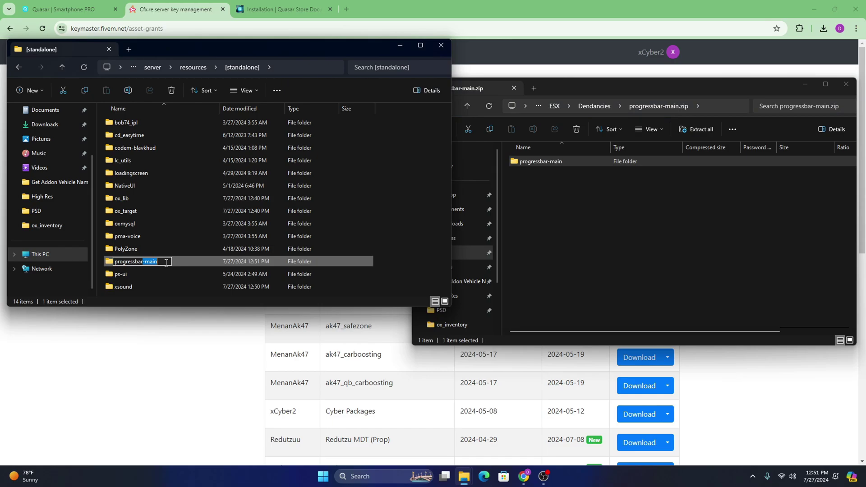
pyautogui.press('BackSpace')
pyautogui.click(467, 106)
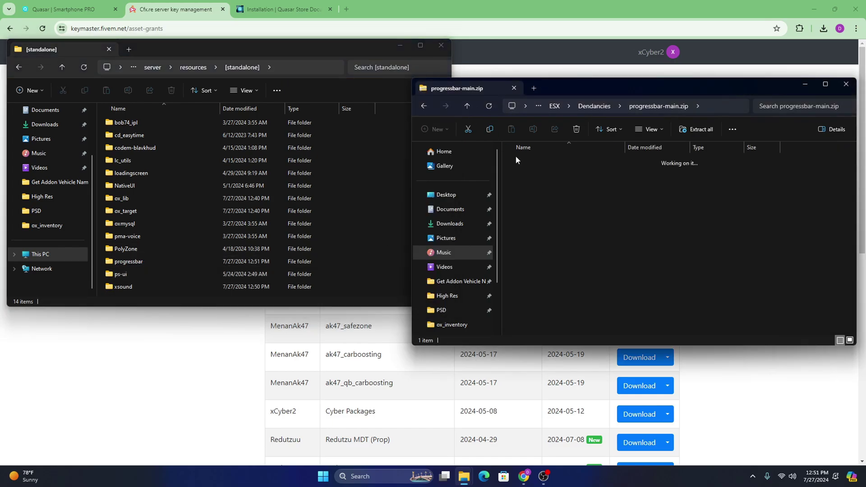
# Step: Copy the mhacking folder from mhacking-main.zip into [standalone] and close the archive window
pyautogui.doubleClick(539, 162)
pyautogui.doubleClick(533, 163)
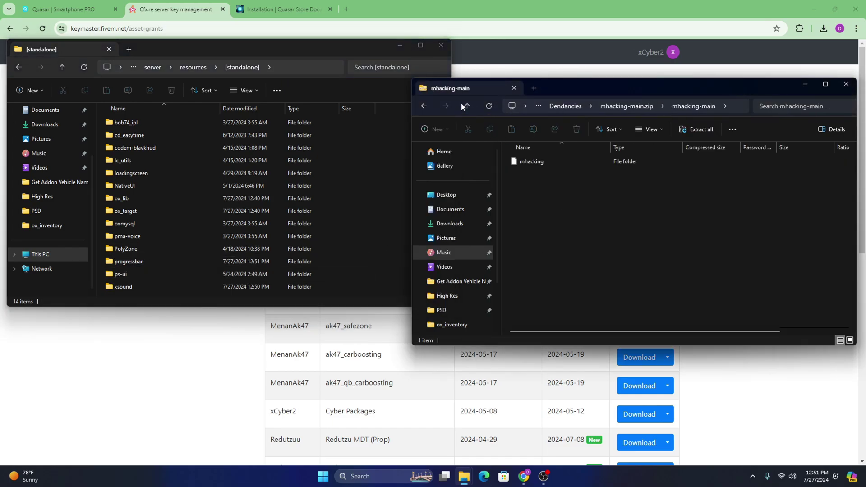
pyautogui.doubleClick(531, 162)
pyautogui.click(467, 106)
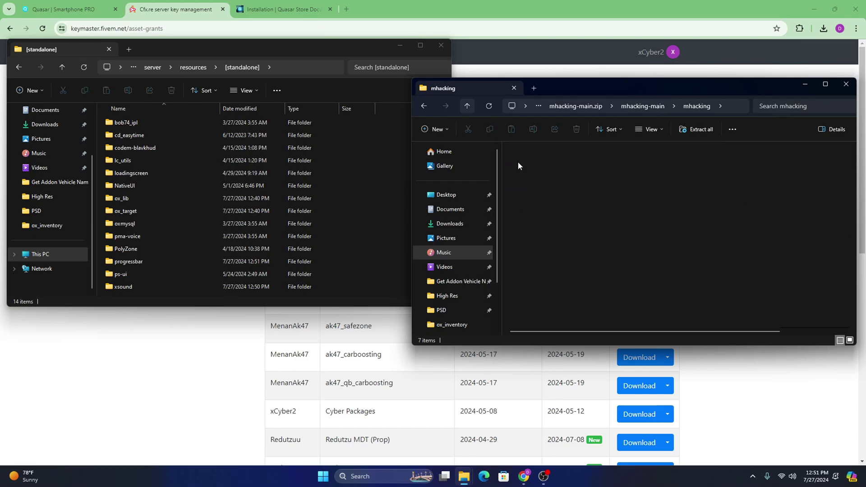
pyautogui.moveTo(523, 161); pyautogui.dragTo(396, 207)
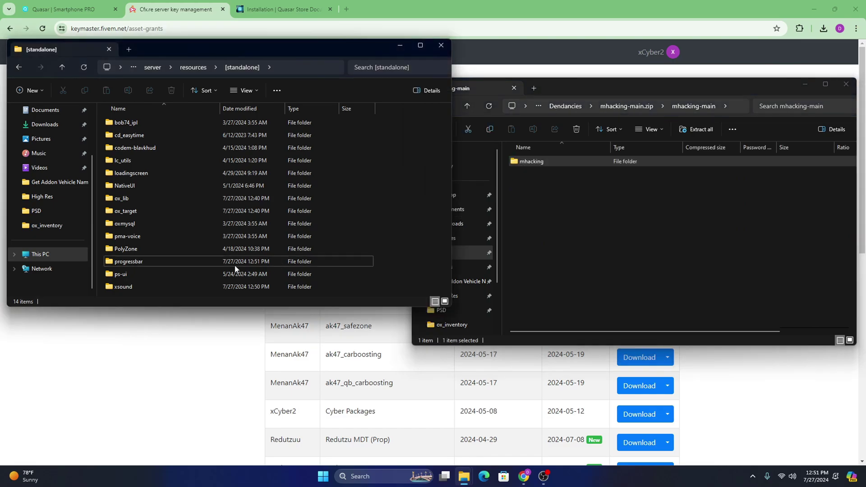
pyautogui.click(489, 108)
pyautogui.click(467, 108)
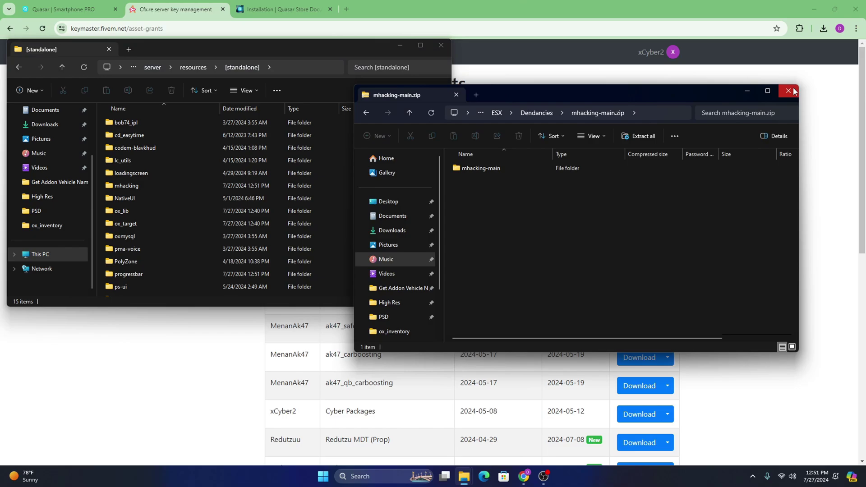
pyautogui.click(789, 91)
# Step: Go back to the server resources folder and open [smartphone-pro]
pyautogui.moveTo(313, 49); pyautogui.dragTo(404, 55)
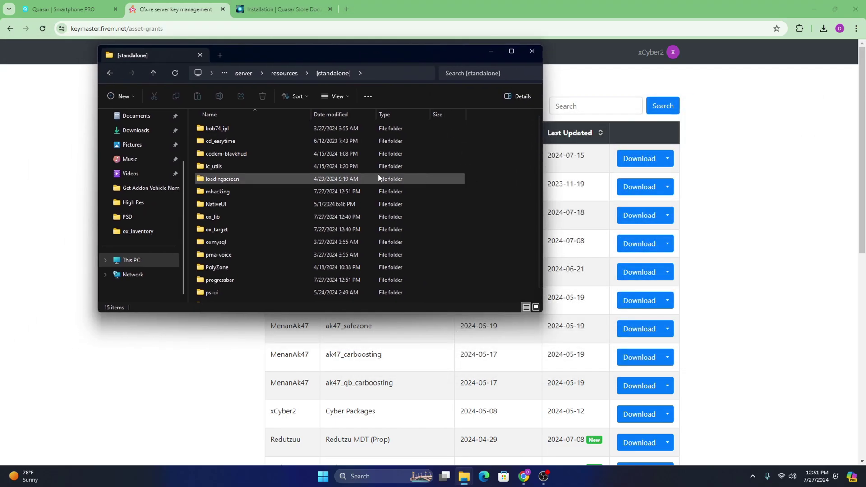
pyautogui.click(154, 76)
pyautogui.moveTo(280, 53); pyautogui.dragTo(307, 63)
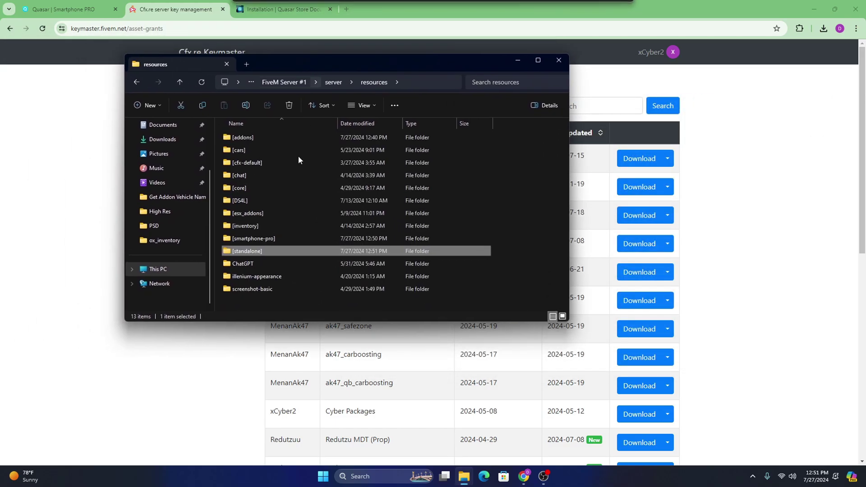
pyautogui.doubleClick(263, 239)
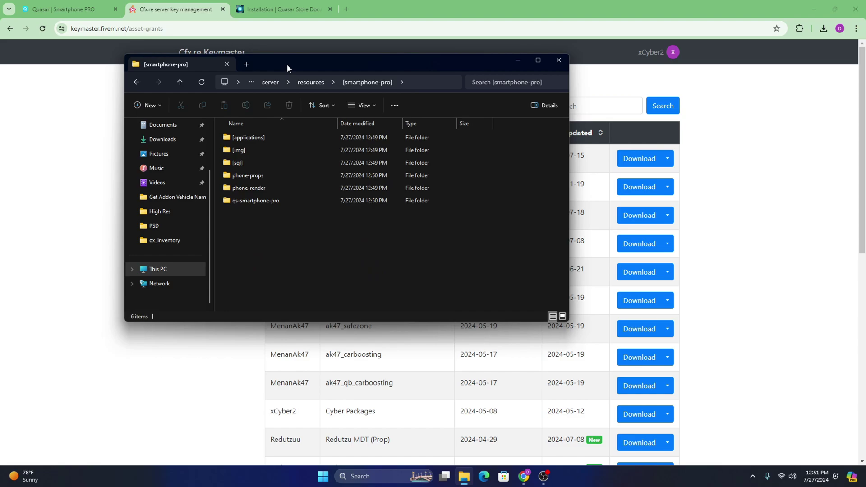
pyautogui.moveTo(287, 66); pyautogui.dragTo(462, 87)
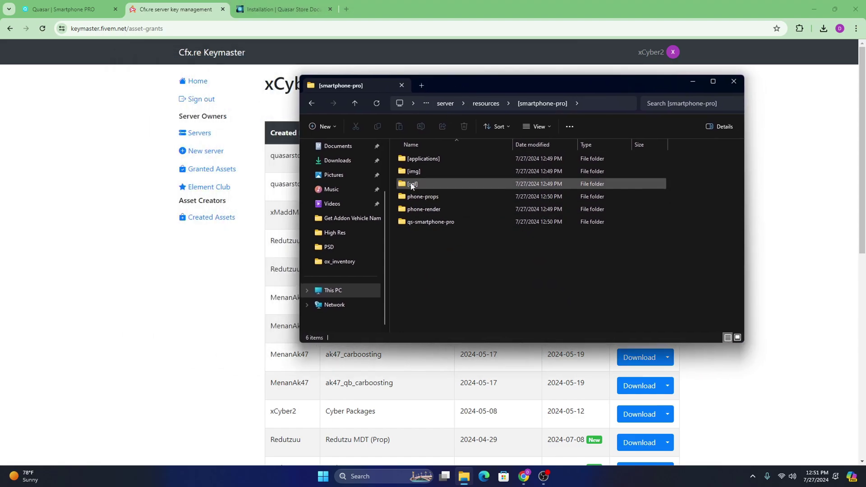
# Step: Open the [sql] folder in [smartphone-pro] and select esx.sql among esx.sql, phone.sql and qb.sql
pyautogui.doubleClick(421, 186)
pyautogui.moveTo(530, 280); pyautogui.dragTo(415, 188)
pyautogui.moveTo(446, 76); pyautogui.dragTo(512, 75)
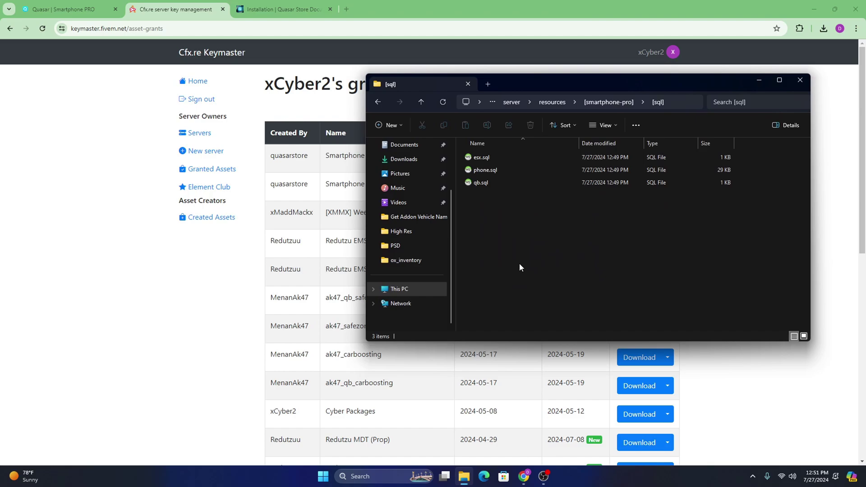
pyautogui.click(498, 158)
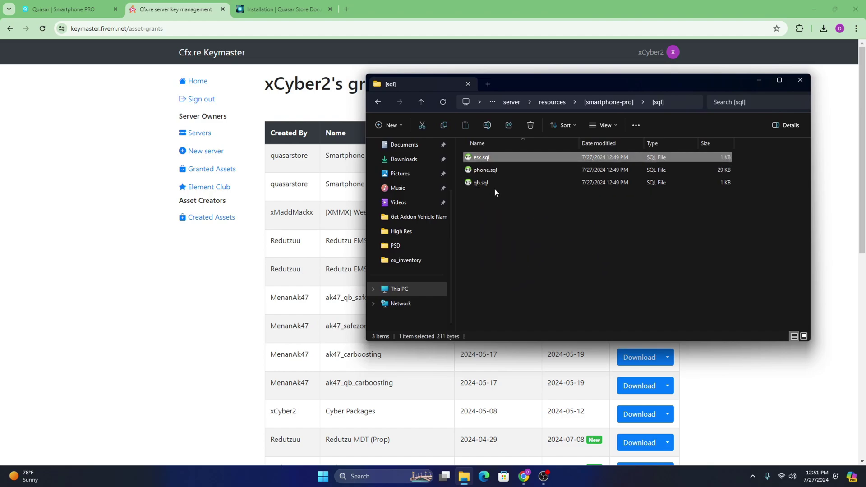
pyautogui.click(522, 221)
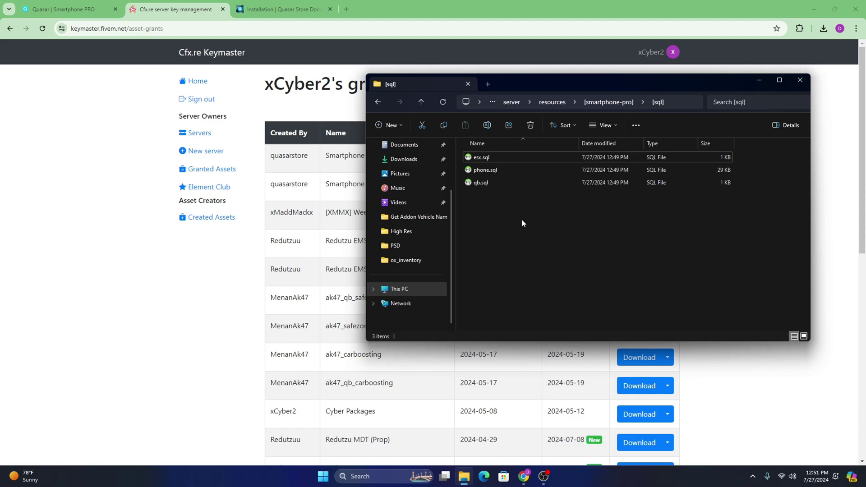
pyautogui.click(505, 157)
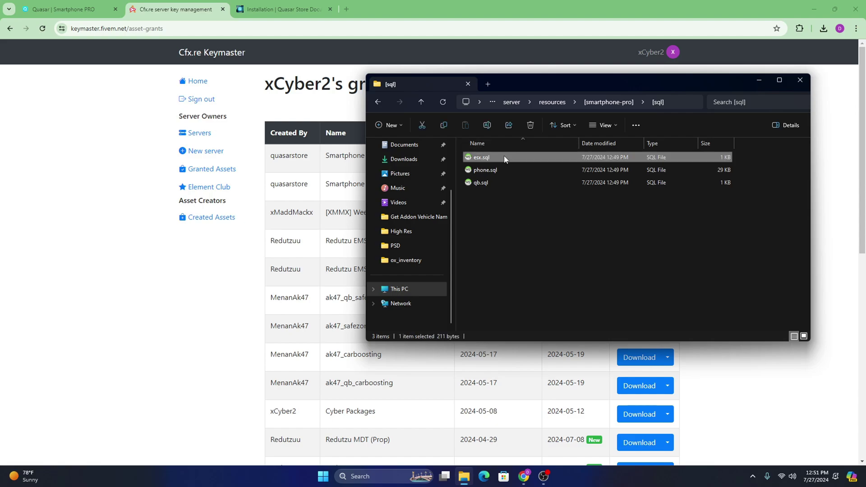
pyautogui.click(502, 184)
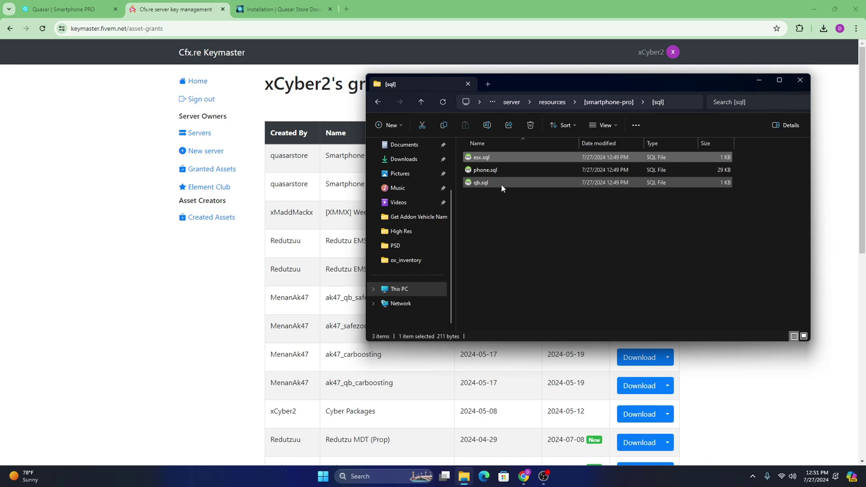
pyautogui.click(514, 237)
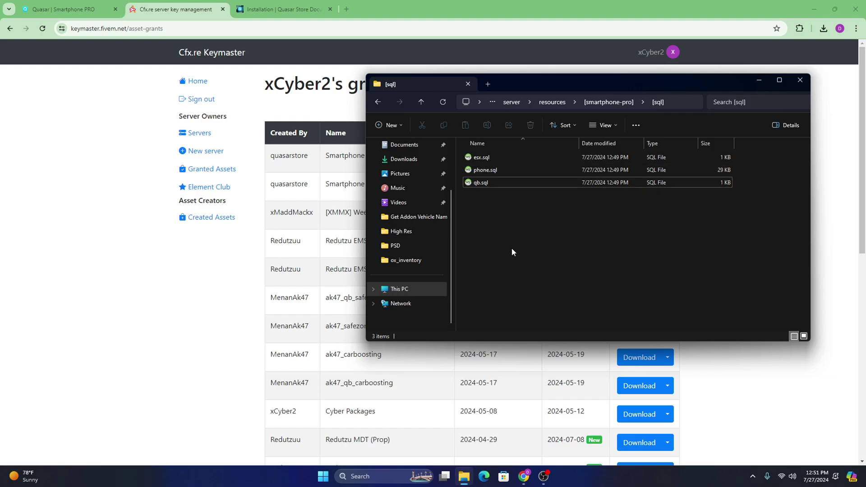
pyautogui.click(494, 159)
pyautogui.scroll(1, 421, 175)
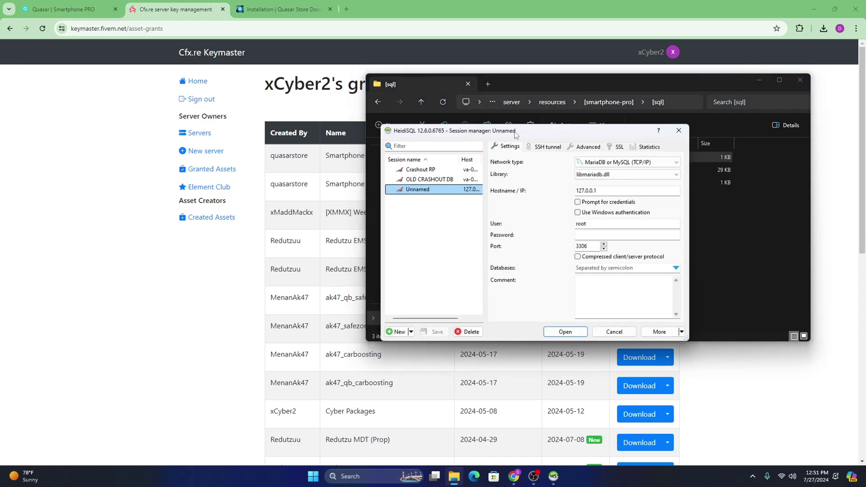
# Step: Run the esx.sql ALTER TABLE query on the local session, then close HeidiSQL without saving codes.sql
pyautogui.moveTo(516, 134); pyautogui.dragTo(257, 136)
pyautogui.click(321, 335)
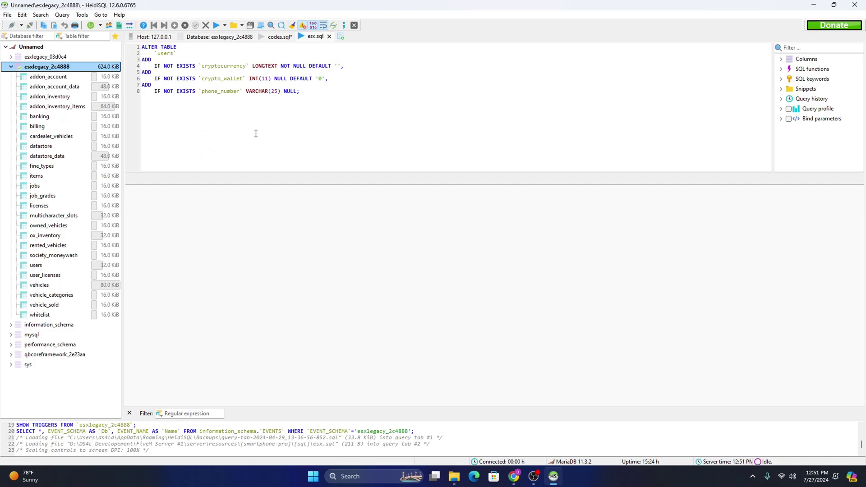
pyautogui.click(216, 26)
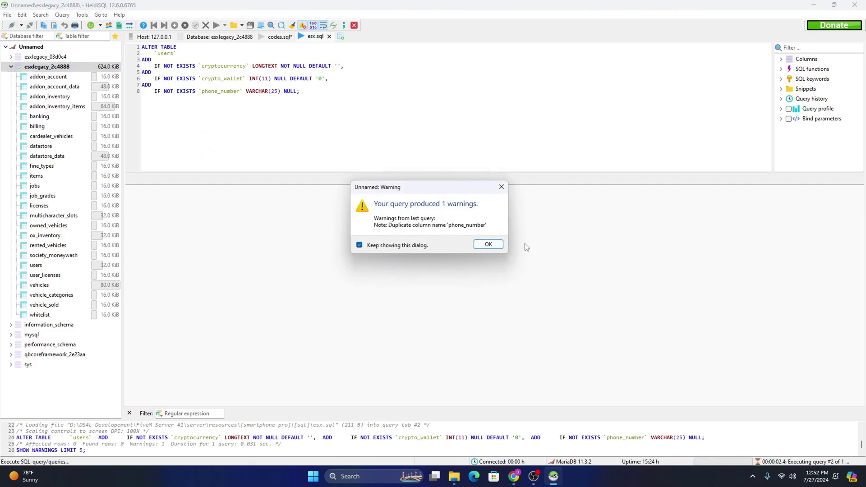
pyautogui.click(496, 245)
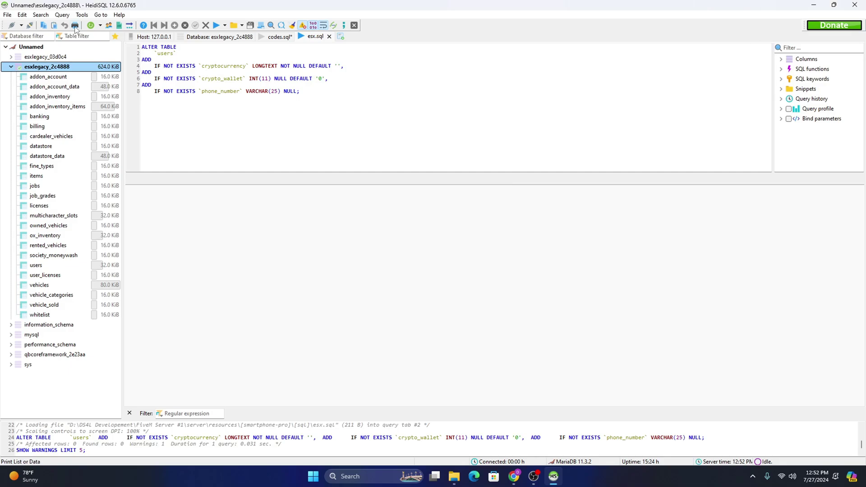
pyautogui.click(91, 25)
pyautogui.click(855, 5)
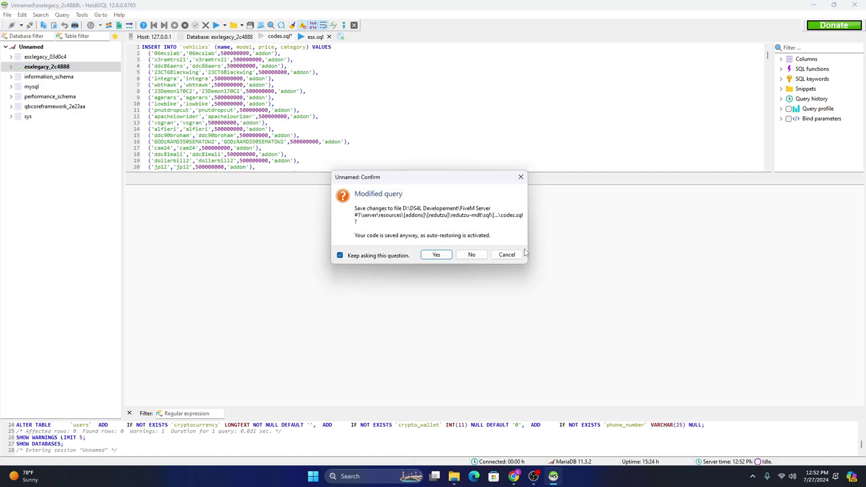
pyautogui.click(462, 255)
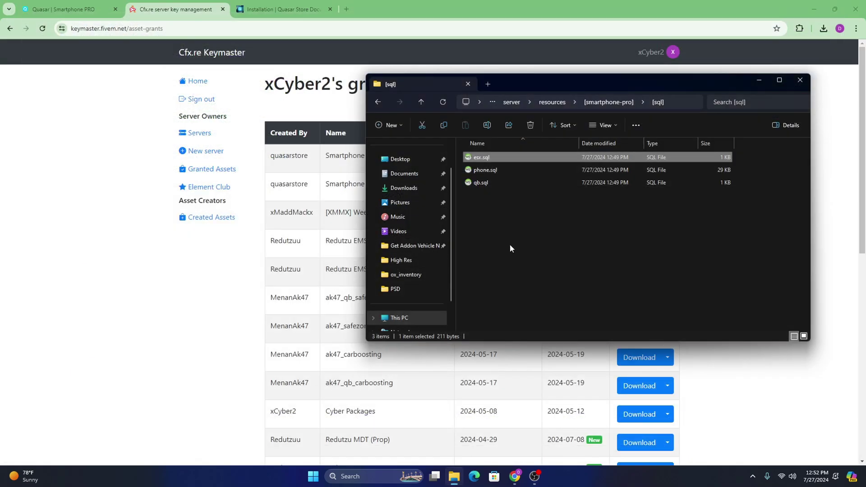
# Step: Run phone.sql's 115 queries on esxlegacy_2c4888, accept the 54 warnings, and close HeidiSQL
pyautogui.click(497, 175)
pyautogui.doubleClick(497, 174)
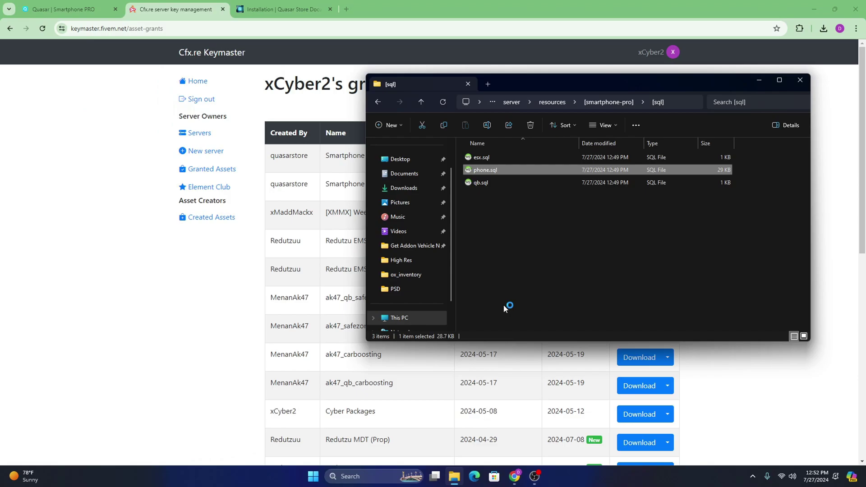
pyautogui.click(307, 334)
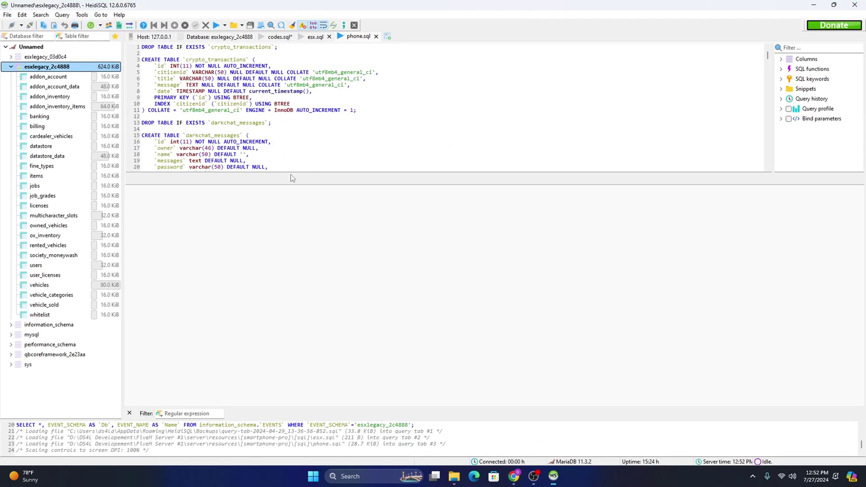
pyautogui.click(216, 26)
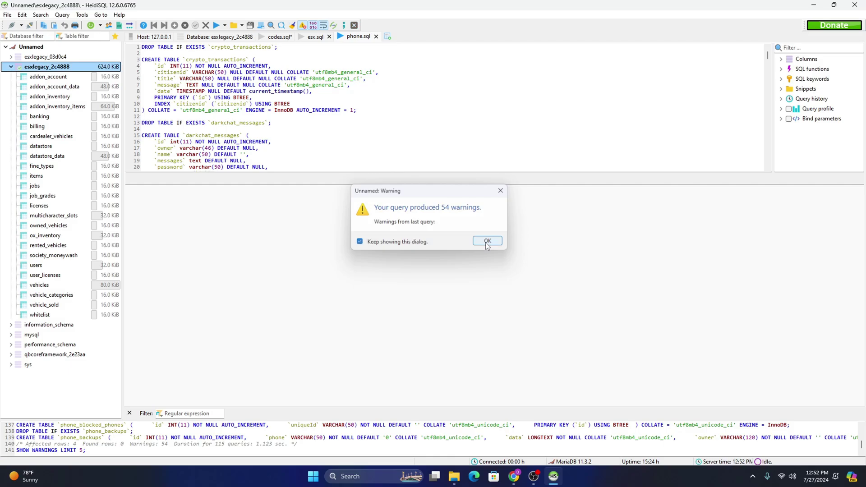
pyautogui.click(487, 242)
pyautogui.click(91, 25)
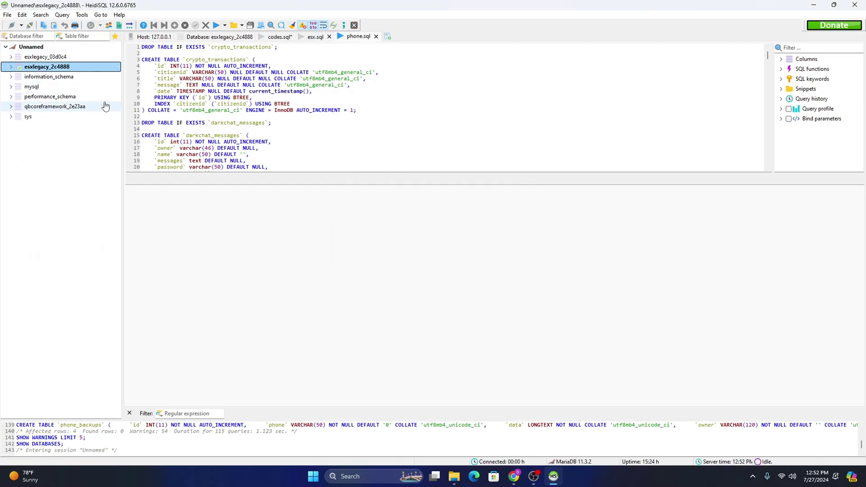
pyautogui.click(854, 5)
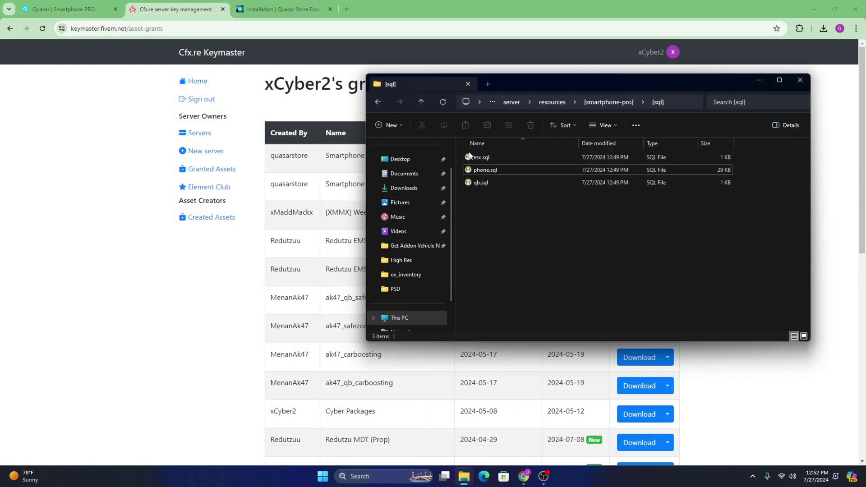
# Step: Delete the sql folder from the smartphone-pro folder
pyautogui.click(421, 102)
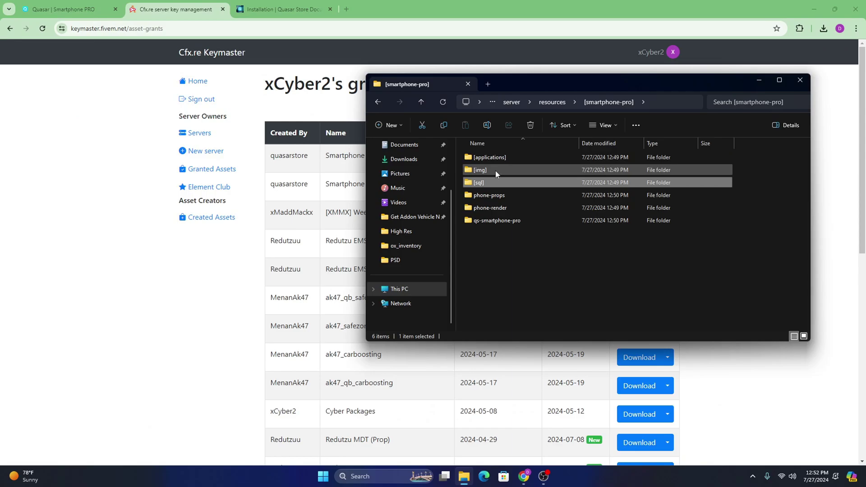
pyautogui.rightClick(488, 186)
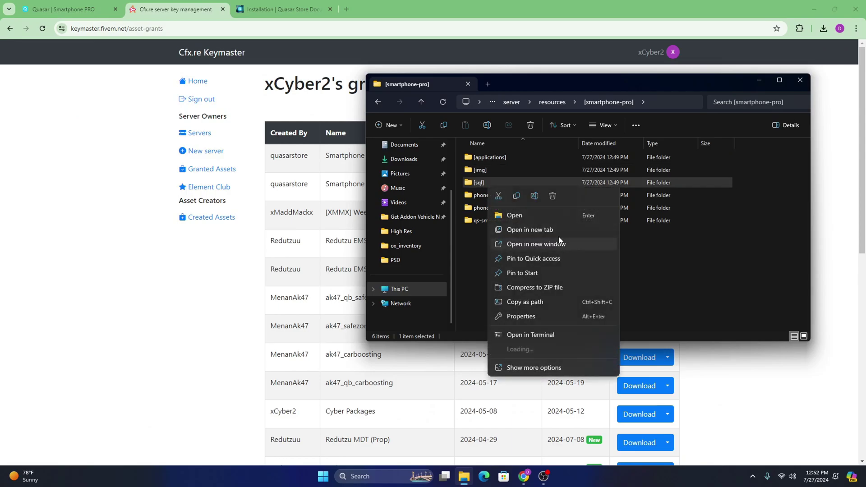
pyautogui.click(553, 197)
# Step: Cut all nine phone item PNGs from the img folder
pyautogui.doubleClick(480, 170)
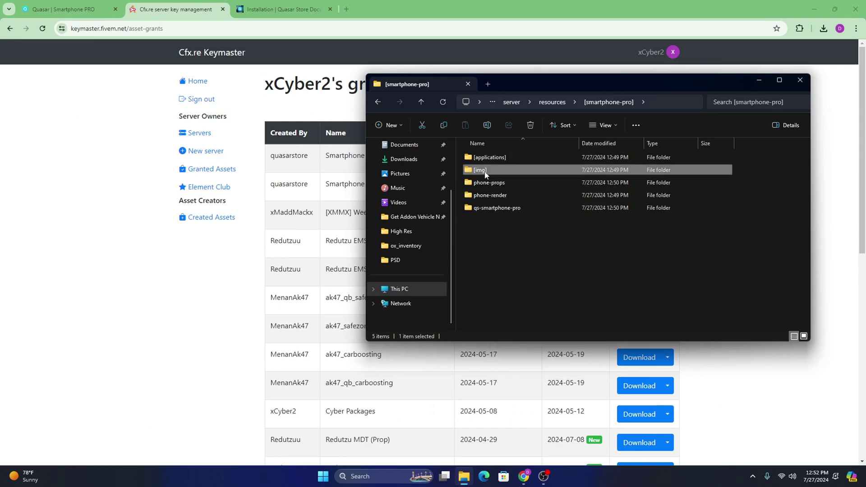
pyautogui.rightClick(548, 105)
pyautogui.click(608, 219)
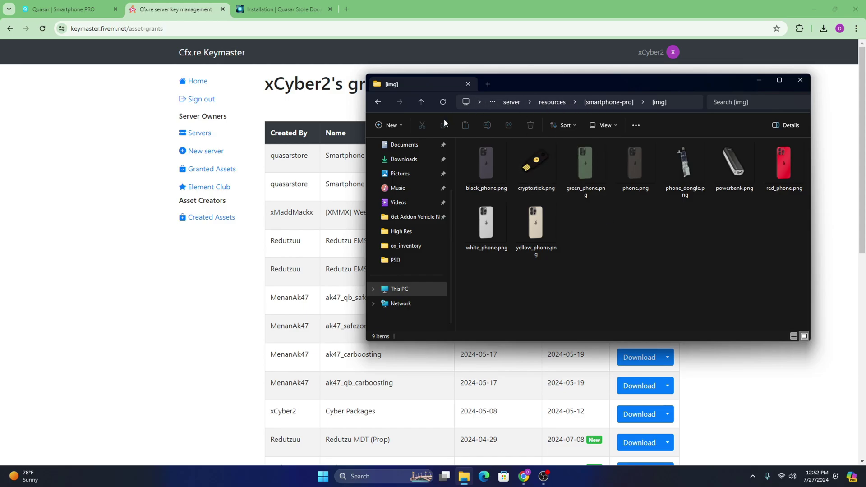
pyautogui.moveTo(793, 279); pyautogui.dragTo(467, 155)
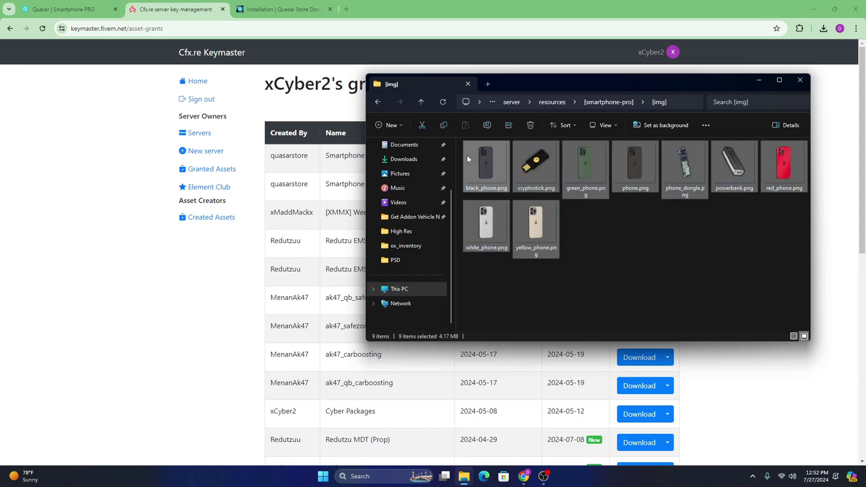
pyautogui.rightClick(534, 167)
pyautogui.press('Escape')
pyautogui.hotkey('ctrl', 'x')
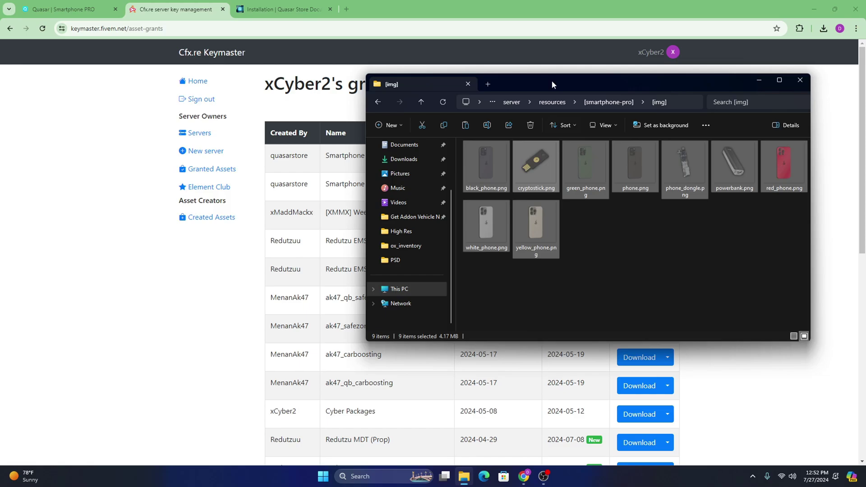
# Step: Paste the nine images into ox_inventory/web/images, replacing same-named files
pyautogui.click(552, 102)
pyautogui.doubleClick(505, 246)
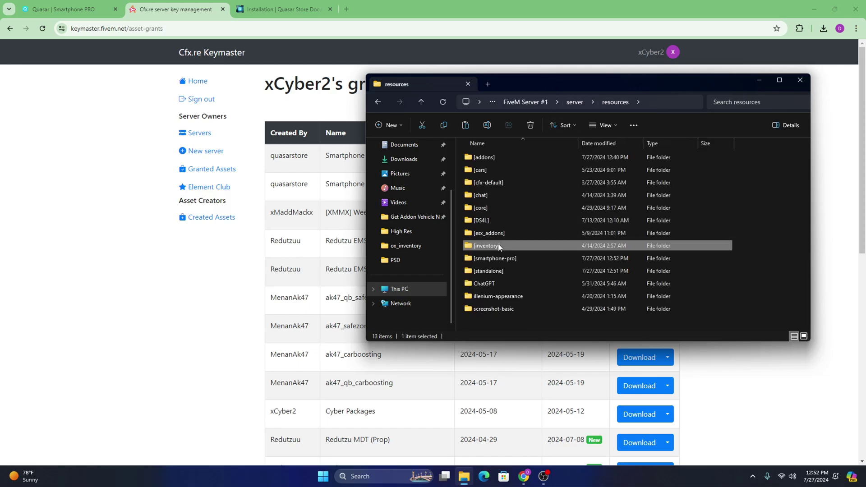
pyautogui.doubleClick(498, 158)
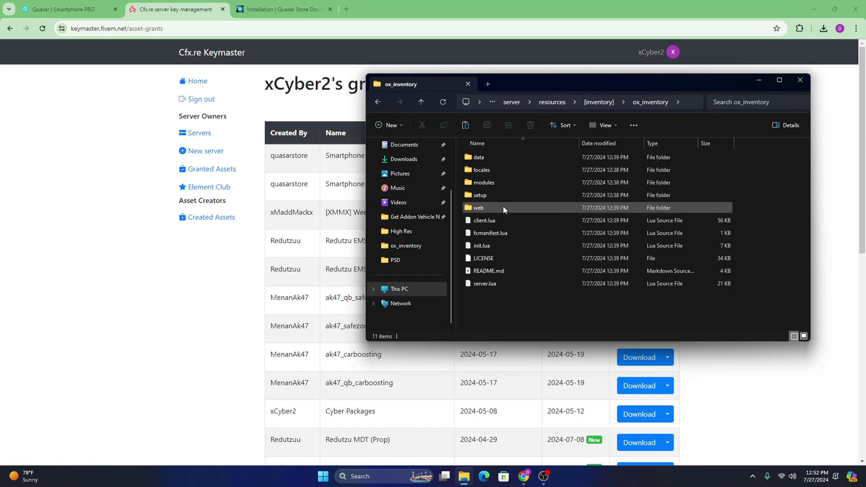
pyautogui.doubleClick(503, 207)
pyautogui.moveTo(525, 88); pyautogui.dragTo(488, 77)
pyautogui.doubleClick(468, 159)
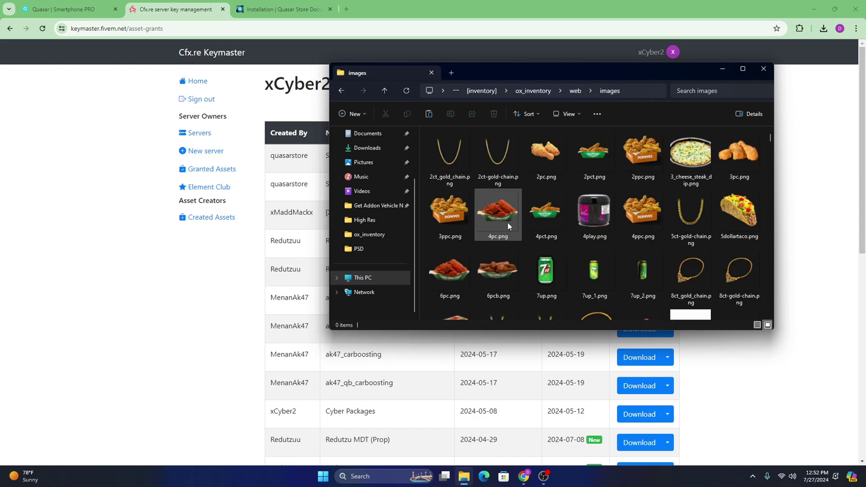
pyautogui.rightClick(424, 208)
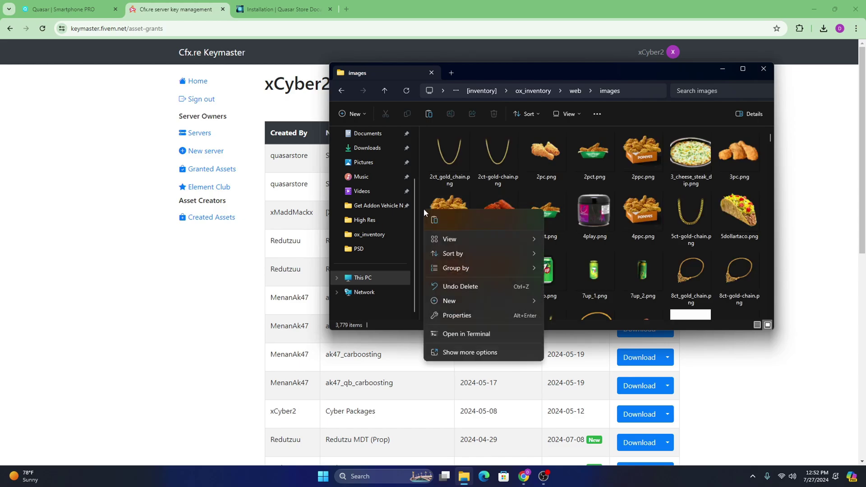
pyautogui.click(441, 220)
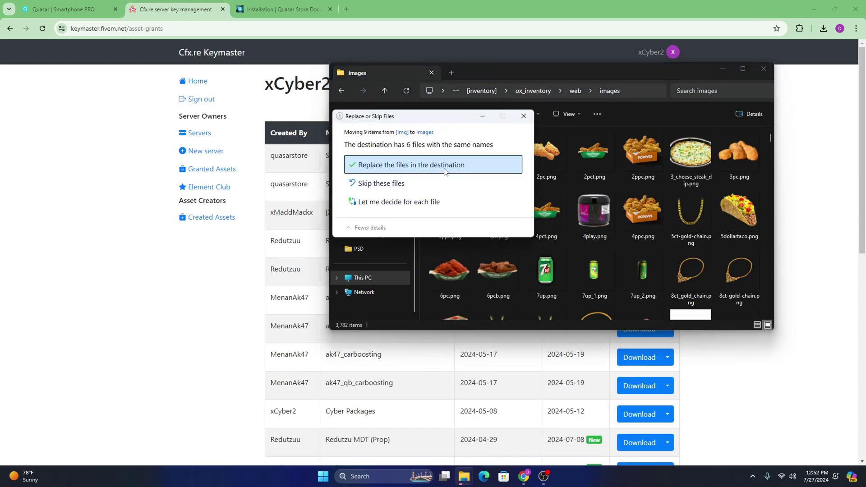
pyautogui.click(506, 164)
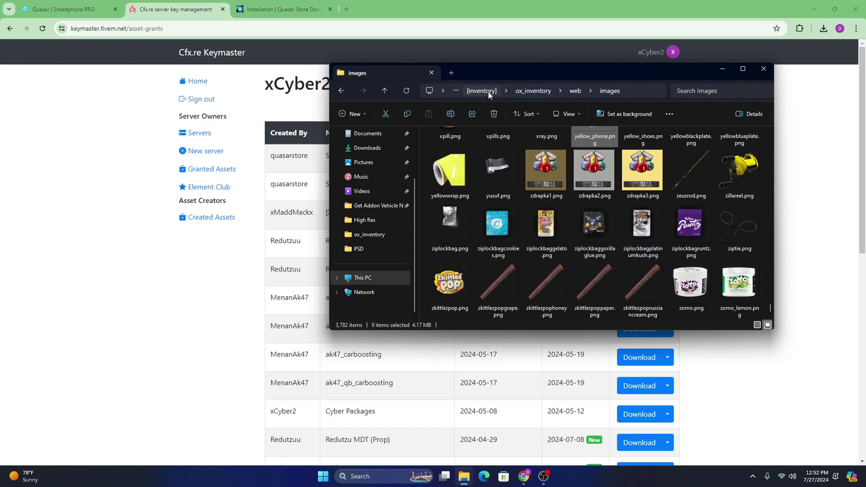
# Step: Confirm the smartphone-pro img folder is empty and delete it
pyautogui.click(482, 91)
pyautogui.hotkey('alt', 'Up')
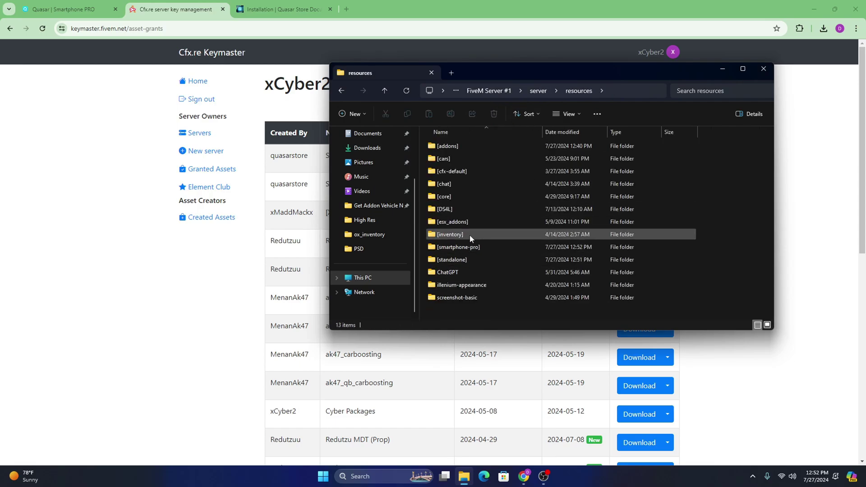
pyautogui.doubleClick(470, 247)
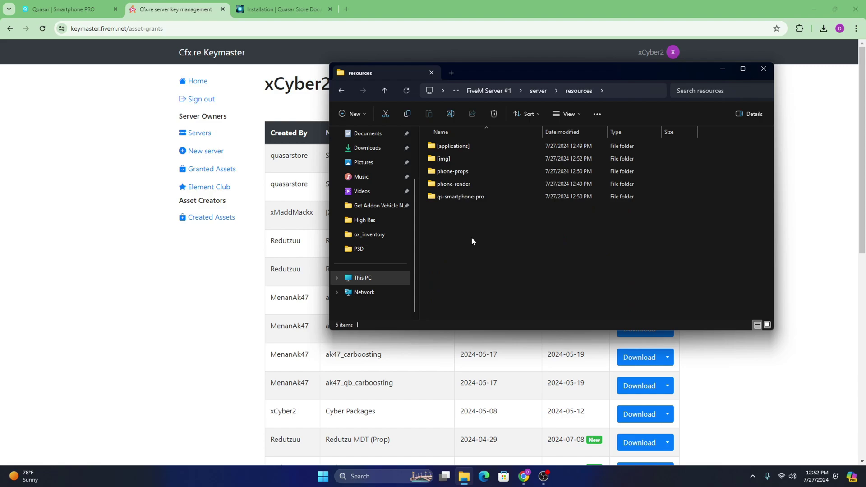
pyautogui.click(460, 159)
pyautogui.doubleClick(460, 158)
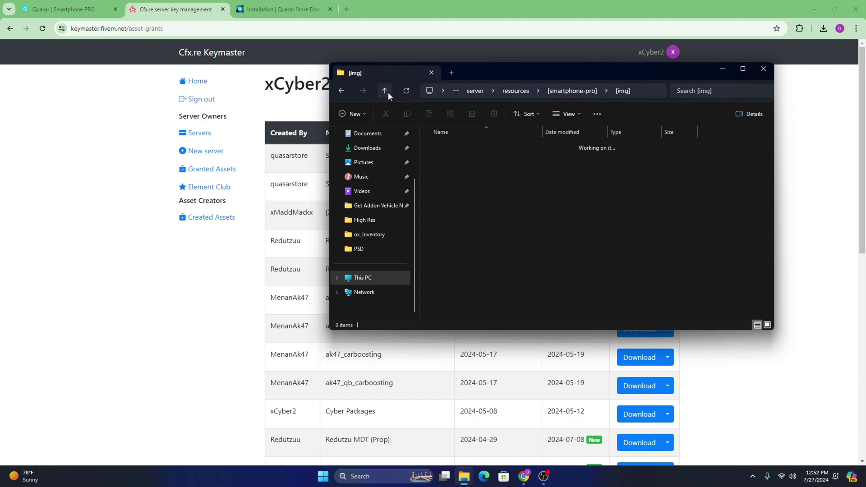
pyautogui.click(384, 90)
pyautogui.rightClick(453, 158)
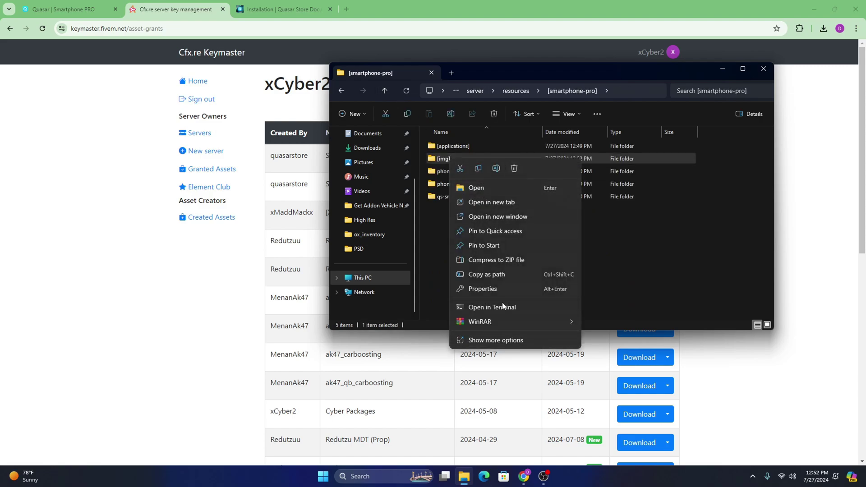
pyautogui.click(469, 158)
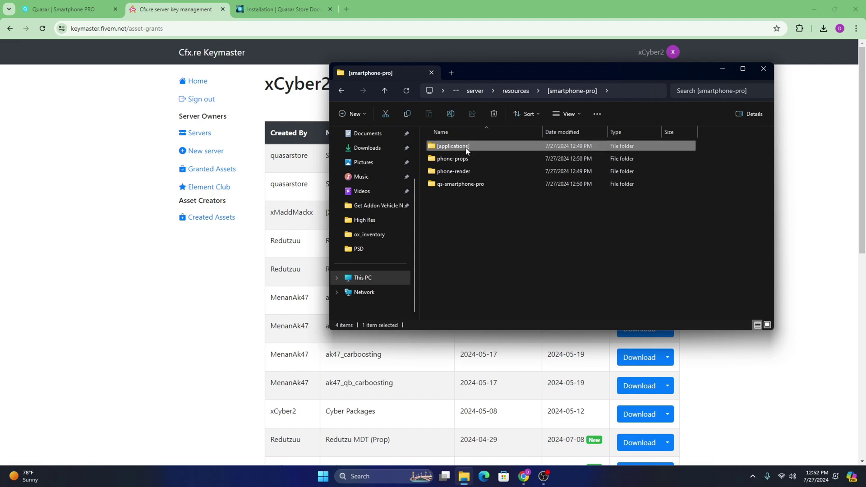
# Step: Open the qs-smartphone-pro folder from smartphone-pro
pyautogui.doubleClick(464, 146)
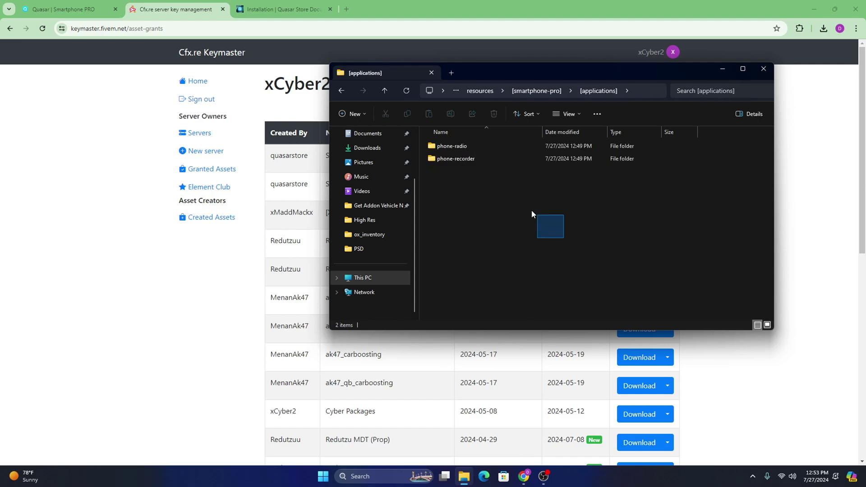
pyautogui.click(384, 90)
pyautogui.moveTo(488, 71); pyautogui.dragTo(485, 69)
pyautogui.click(450, 189)
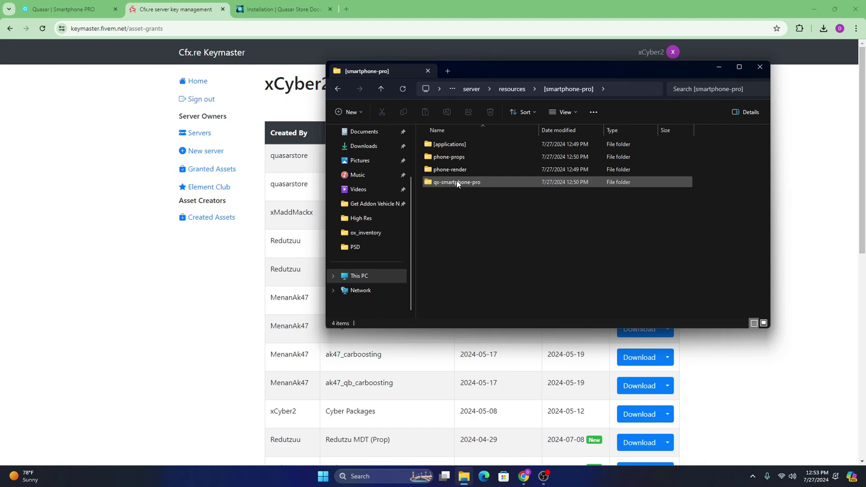
pyautogui.doubleClick(457, 182)
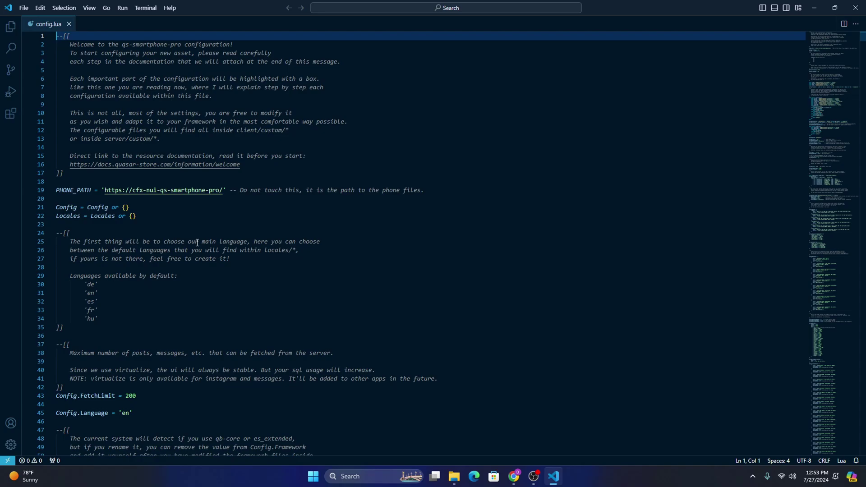
pyautogui.scroll(-12, 197, 243)
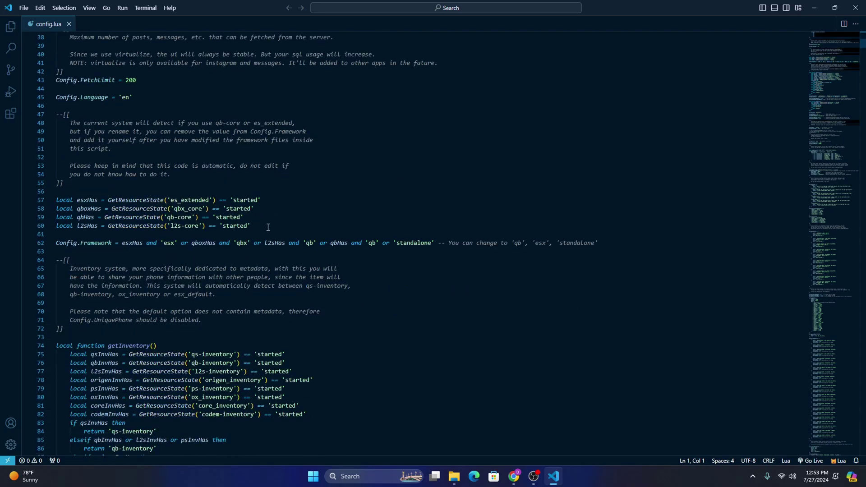
pyautogui.scroll(-5, 199, 224)
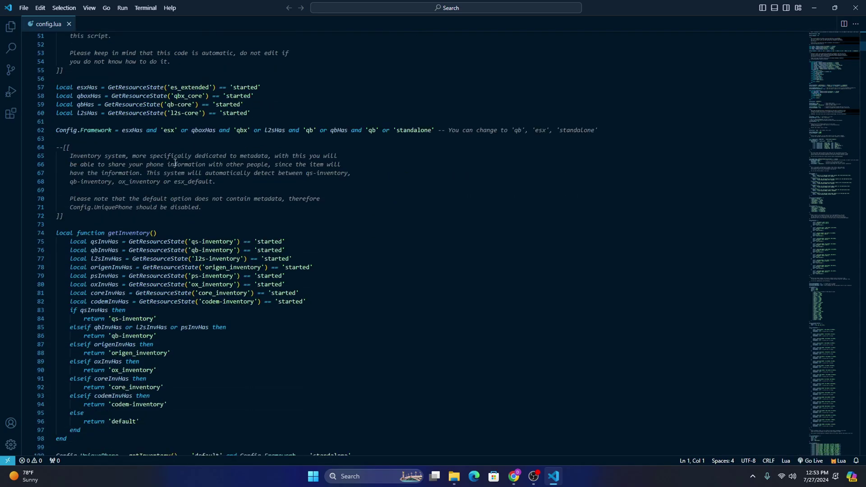
pyautogui.scroll(-5, 204, 135)
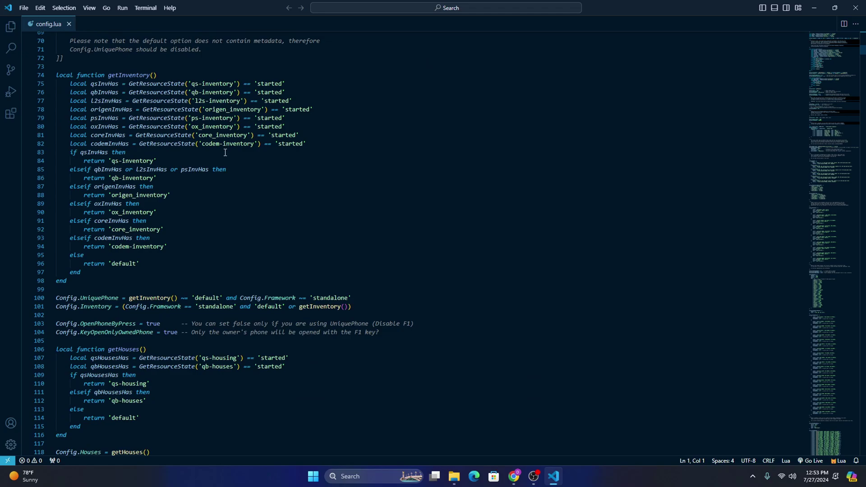
pyautogui.scroll(-3, 225, 152)
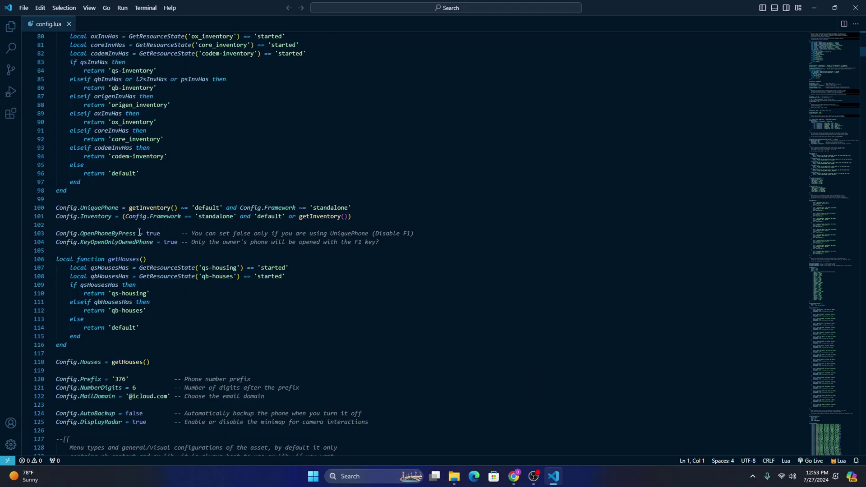
pyautogui.click(163, 202)
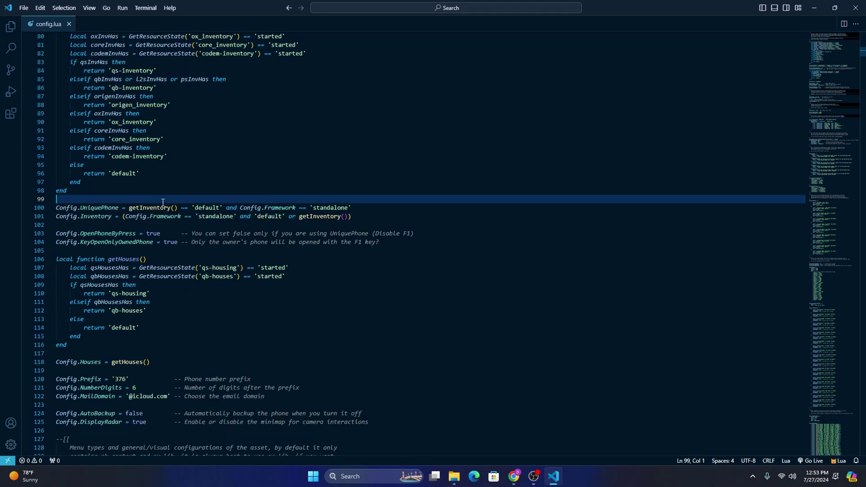
pyautogui.click(89, 222)
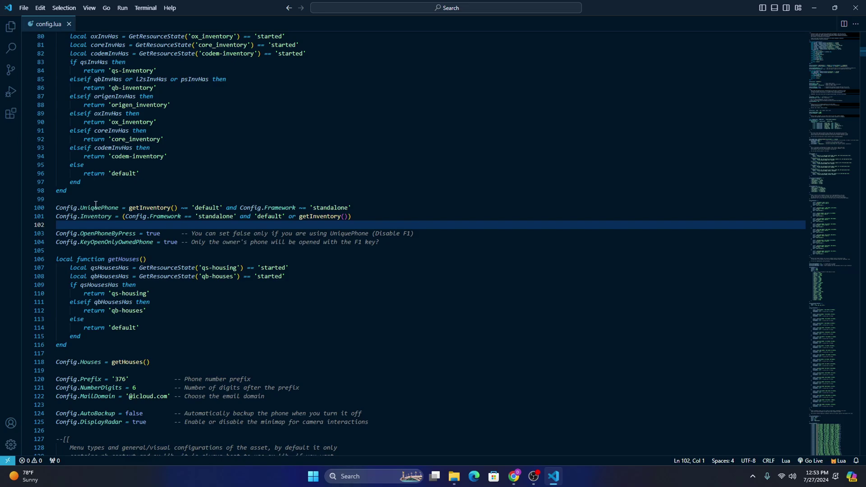
pyautogui.click(371, 207)
pyautogui.click(279, 199)
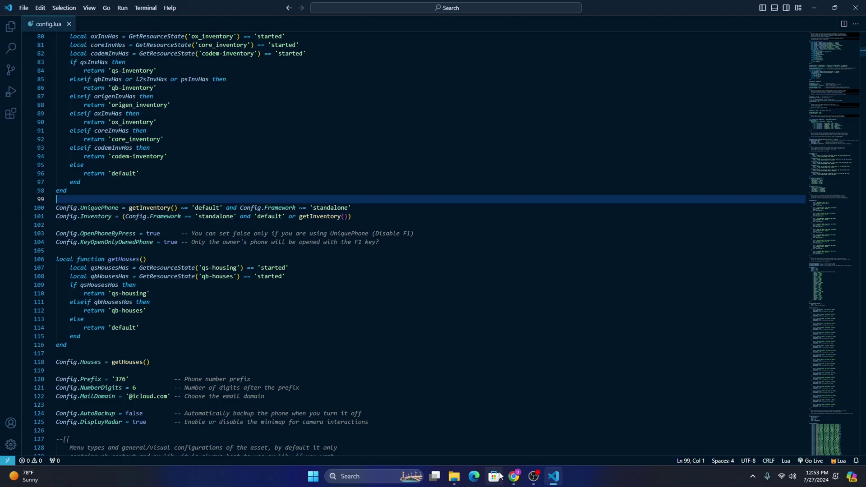
# Step: Scroll the Smartphone PRO installation docs to the Unique Phones section
pyautogui.click(514, 477)
pyautogui.click(280, 9)
pyautogui.scroll(-6, 379, 266)
pyautogui.scroll(-17, 379, 266)
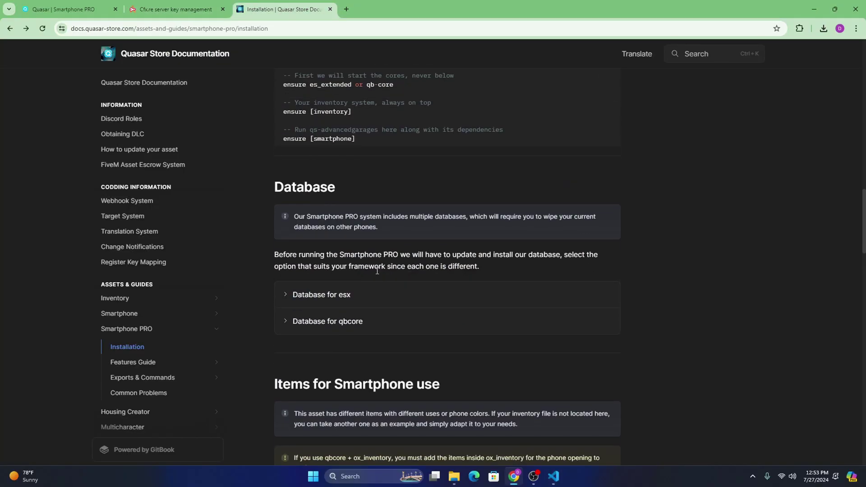
pyautogui.scroll(-3, 380, 269)
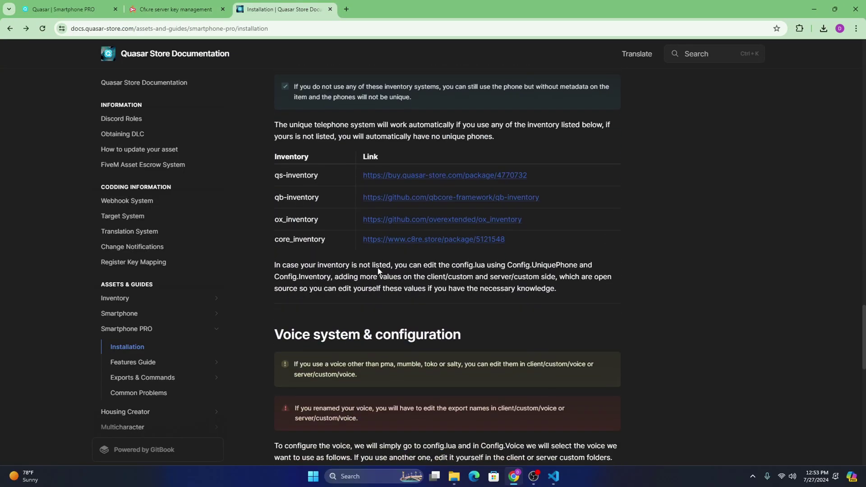
pyautogui.scroll(3, 380, 268)
# Step: Highlight the supported inventories table: qs-inventory, qb-inventory, ox_inventory and core_inventory
pyautogui.moveTo(275, 256); pyautogui.dragTo(516, 259)
pyautogui.click(520, 258)
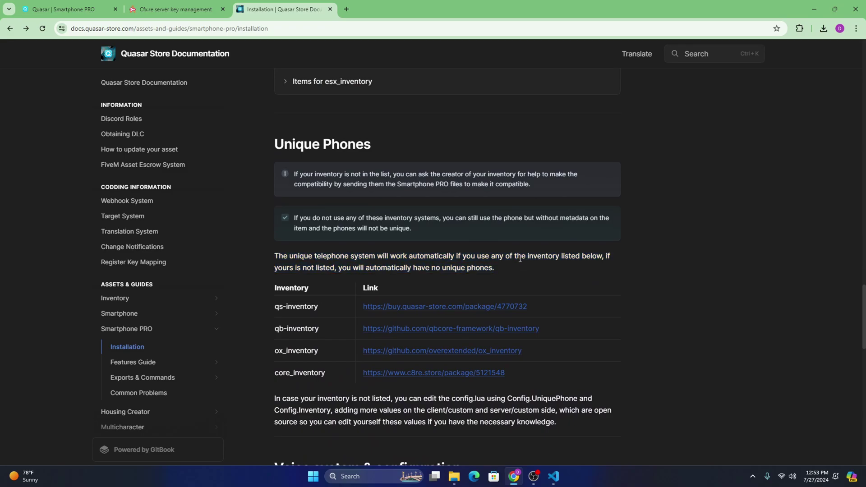
pyautogui.moveTo(273, 285); pyautogui.dragTo(485, 378)
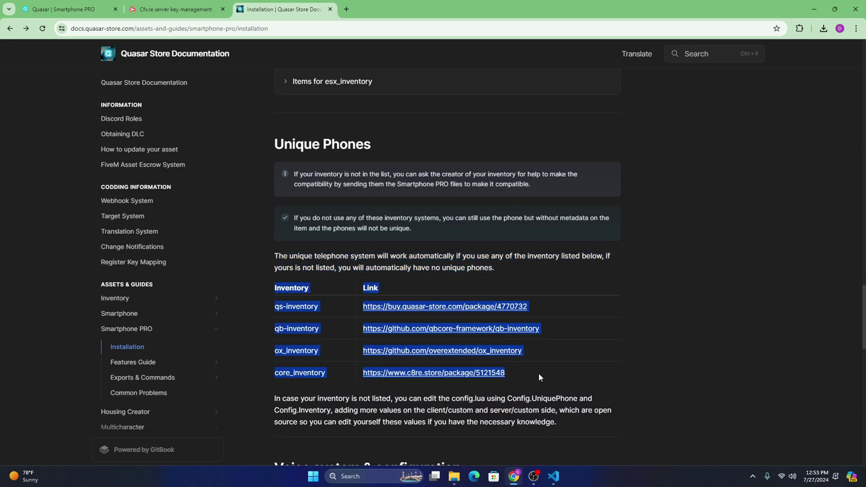
pyautogui.click(272, 328)
pyautogui.moveTo(273, 285); pyautogui.dragTo(514, 378)
pyautogui.click(276, 329)
pyautogui.moveTo(274, 286); pyautogui.dragTo(276, 348)
pyautogui.click(327, 373)
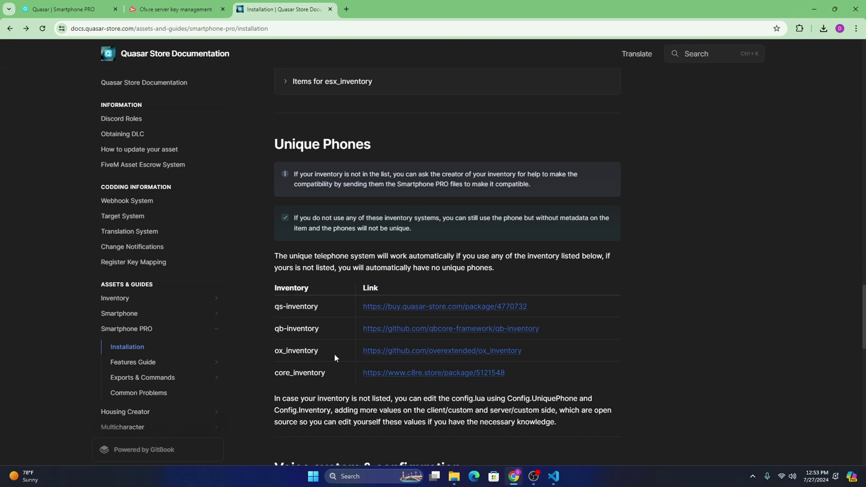
# Step: Inspect the AutoBackup setting and its false value in config.lua
pyautogui.click(554, 477)
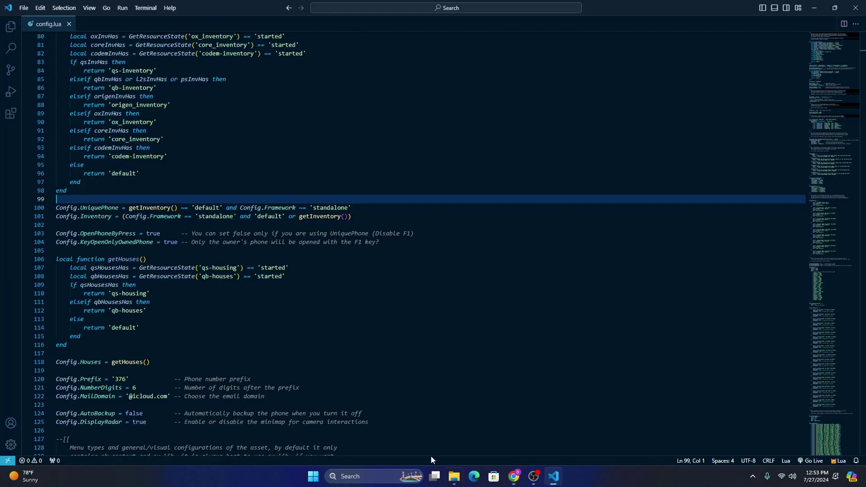
pyautogui.scroll(-5, 213, 309)
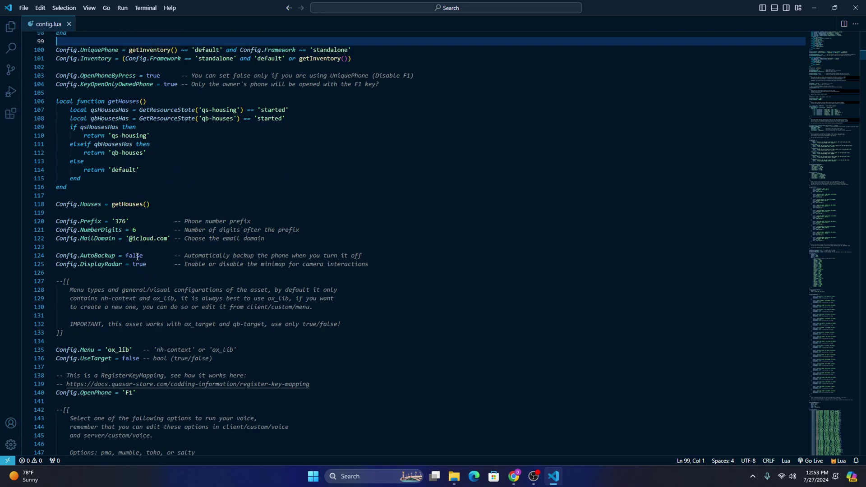
pyautogui.click(141, 255)
pyautogui.press('Up')
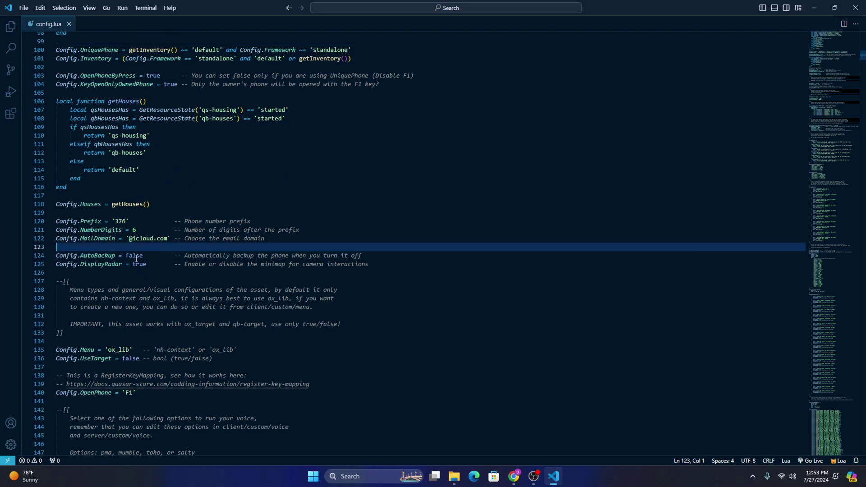
pyautogui.click(142, 256)
pyautogui.click(151, 256)
pyautogui.doubleClick(134, 256)
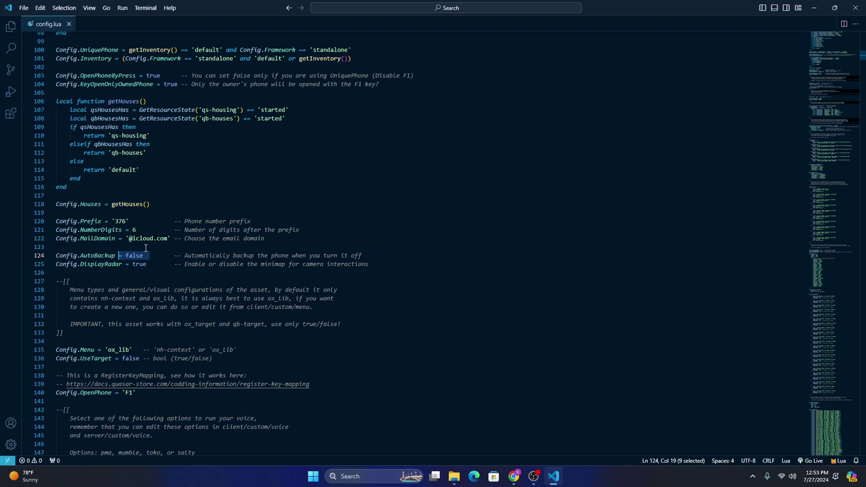
pyautogui.click(151, 256)
# Step: Review DisplayRadar, Config.Menu = 'ox_lib' and Config.UseTarget = false
pyautogui.scroll(-1, 150, 265)
pyautogui.click(143, 243)
pyautogui.click(151, 253)
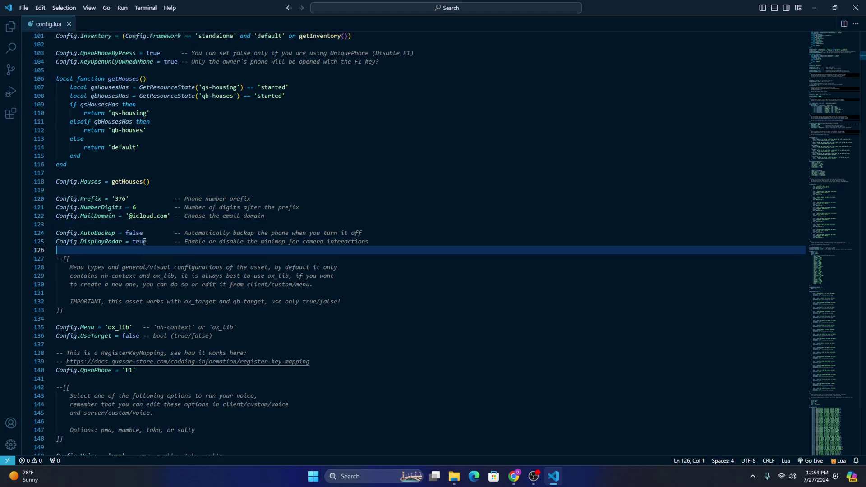
pyautogui.scroll(-2, 158, 270)
pyautogui.click(125, 274)
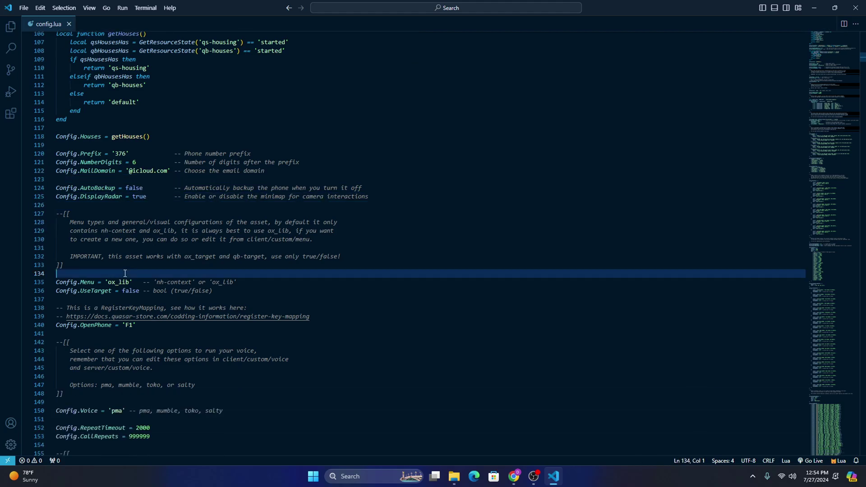
pyautogui.click(134, 300)
pyautogui.moveTo(140, 292); pyautogui.dragTo(56, 292)
pyautogui.click(103, 299)
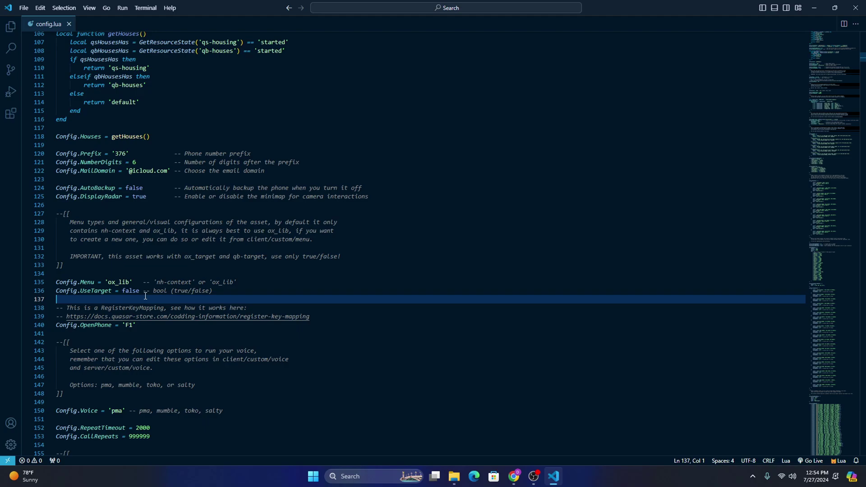
pyautogui.scroll(-1, 145, 297)
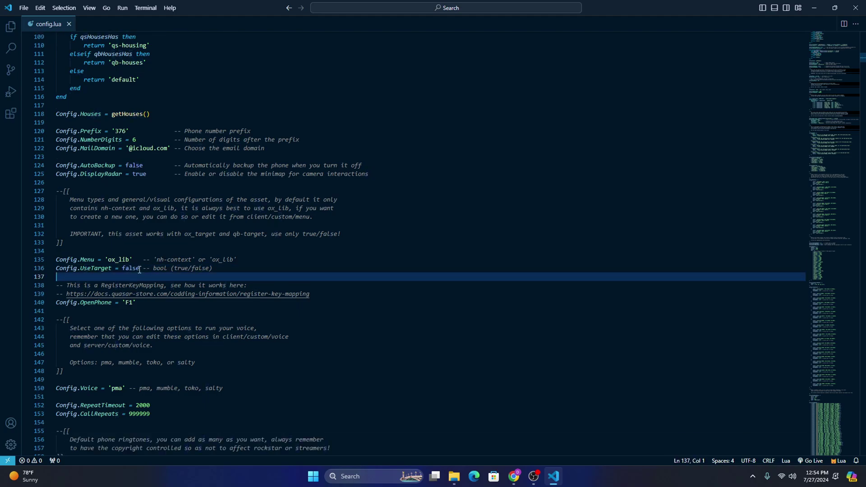
pyautogui.moveTo(141, 269); pyautogui.dragTo(123, 270)
pyautogui.click(127, 276)
pyautogui.click(124, 269)
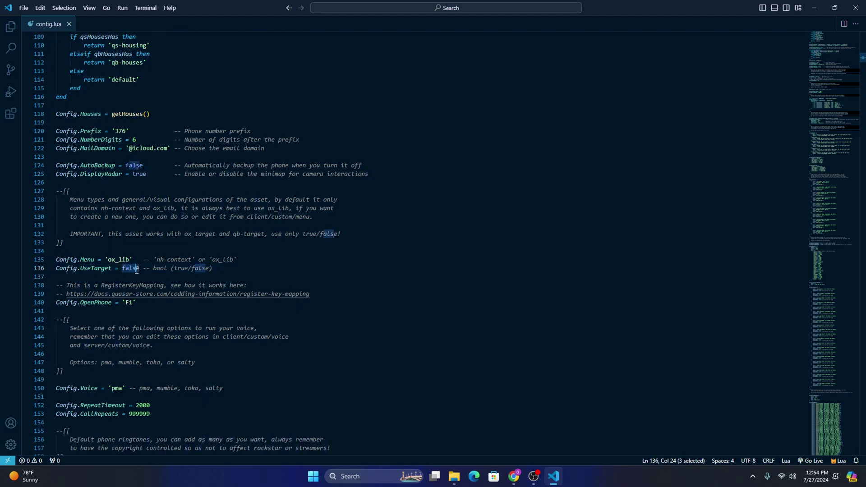
pyautogui.click(129, 275)
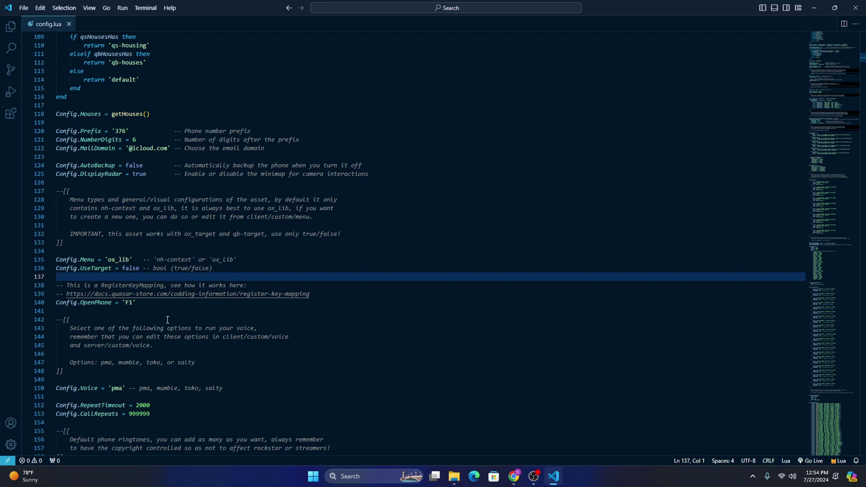
pyautogui.scroll(-2, 142, 304)
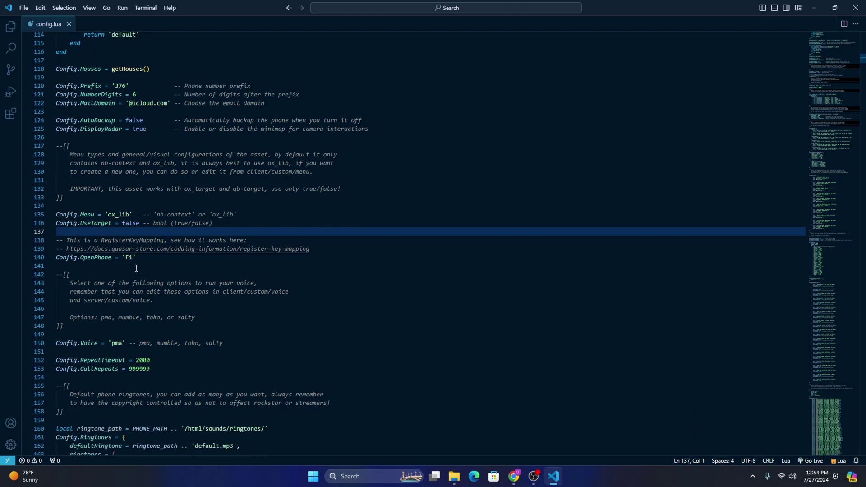
pyautogui.click(134, 258)
pyautogui.click(118, 274)
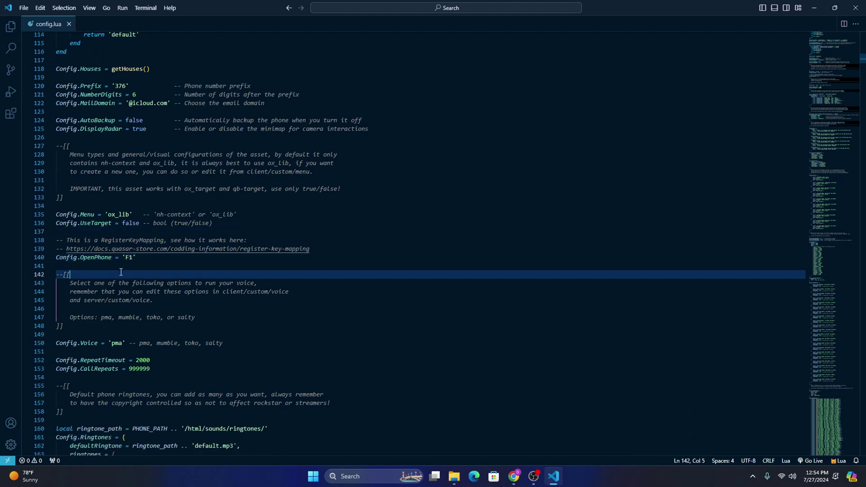
pyautogui.moveTo(136, 258); pyautogui.dragTo(57, 259)
pyautogui.click(104, 266)
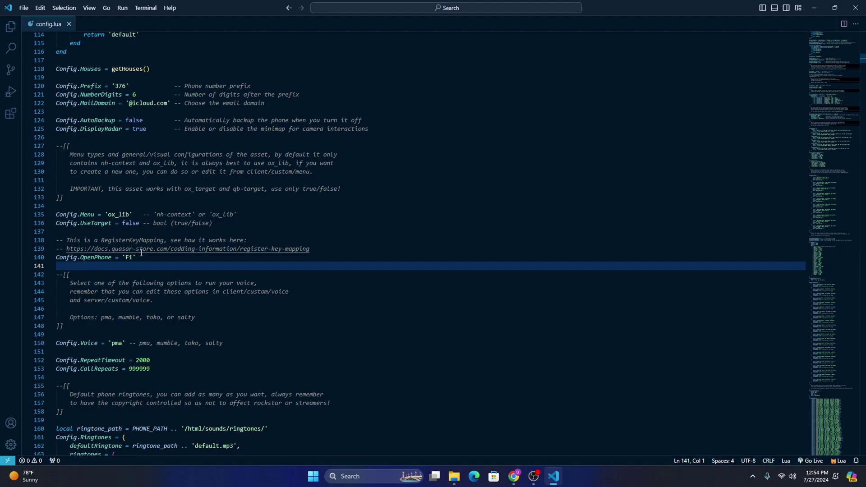
pyautogui.moveTo(141, 252); pyautogui.dragTo(312, 250)
pyautogui.click(155, 263)
pyautogui.scroll(-2, 179, 339)
pyautogui.scroll(-6, 178, 338)
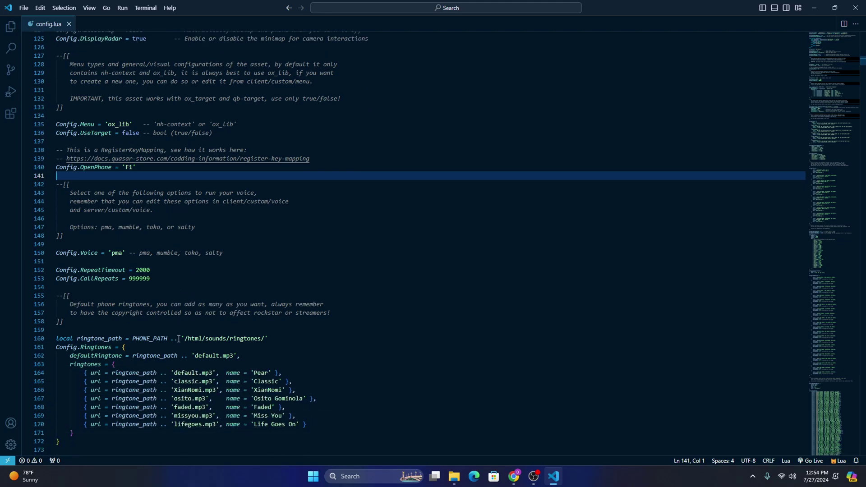
pyautogui.scroll(-5, 207, 363)
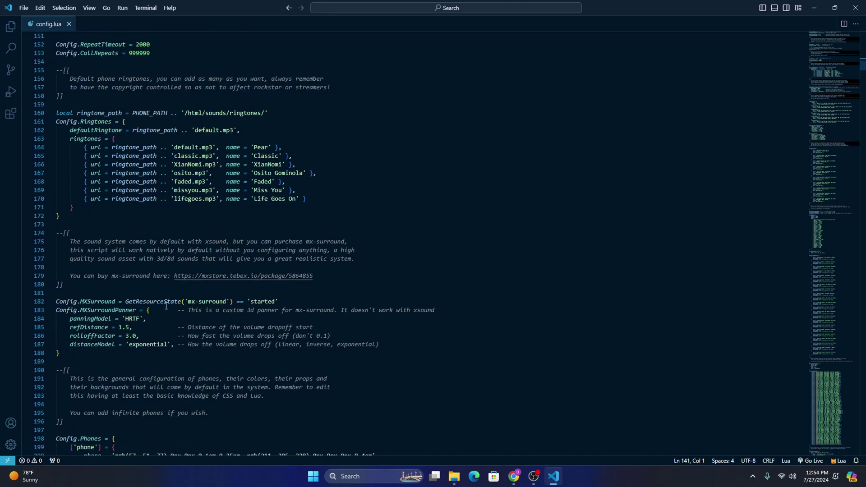
pyautogui.scroll(-5, 166, 306)
pyautogui.scroll(-16, 168, 288)
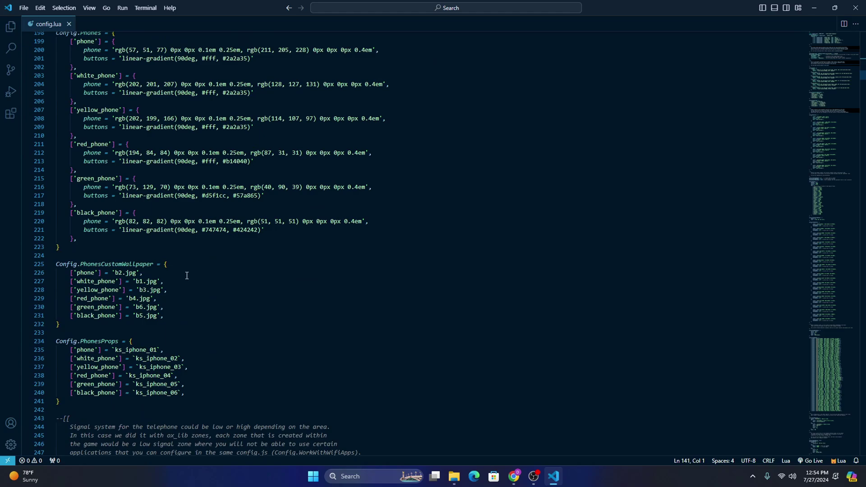
pyautogui.scroll(-20, 190, 273)
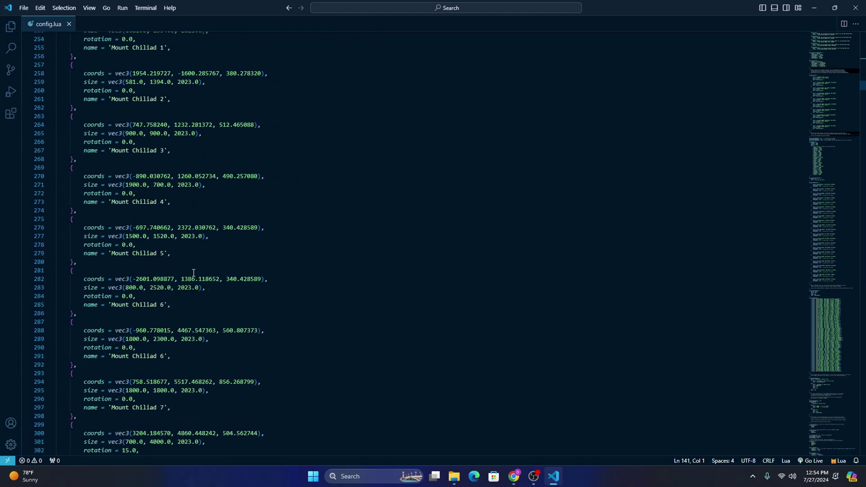
# Step: Change Config.Battery's enabled value from true to false
pyautogui.click(129, 192)
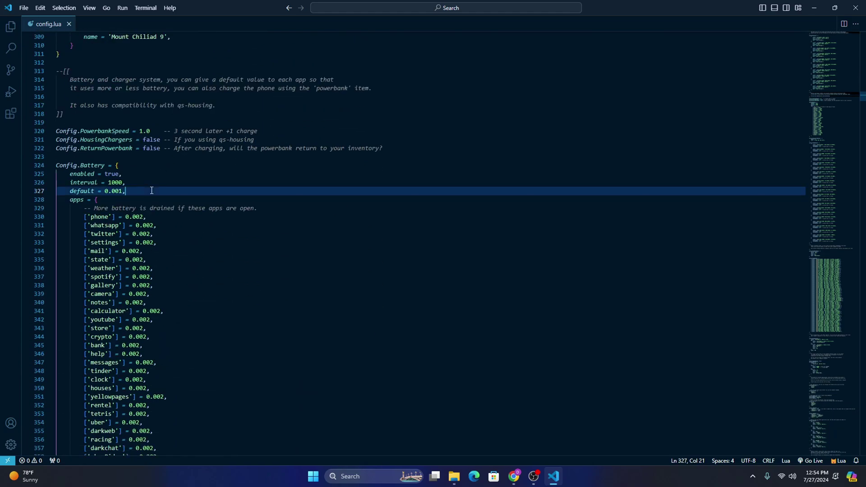
pyautogui.click(133, 158)
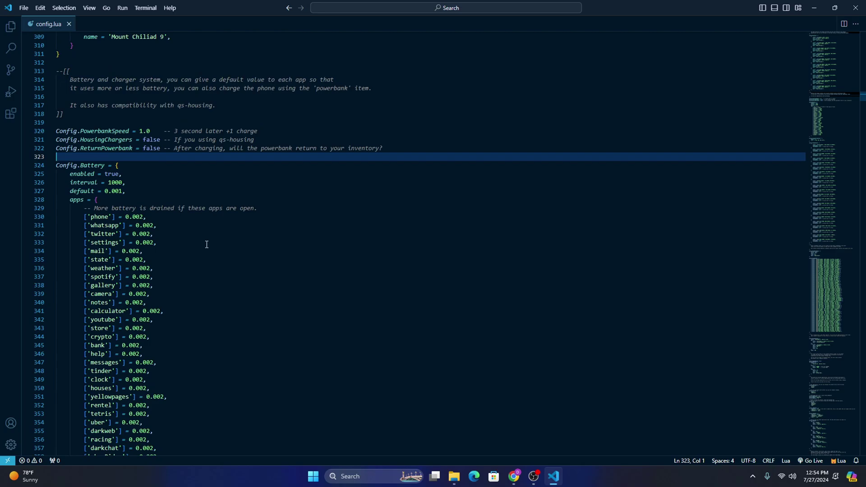
pyautogui.click(111, 175)
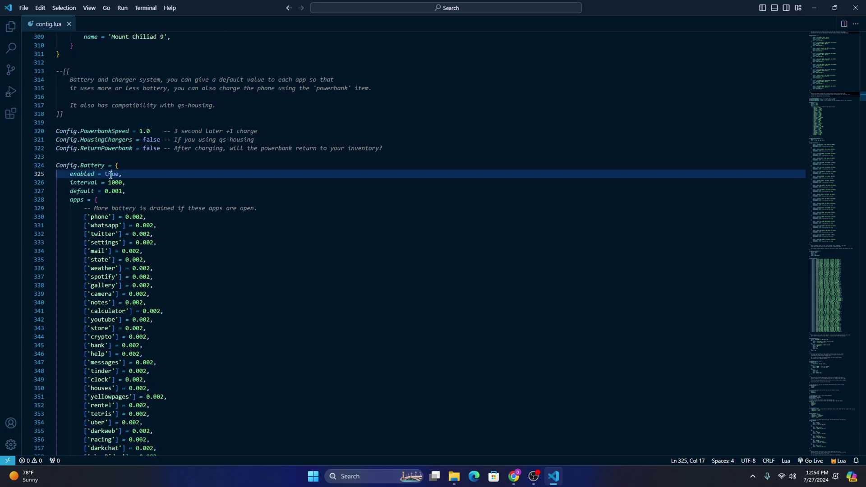
pyautogui.click(116, 165)
pyautogui.press('Up')
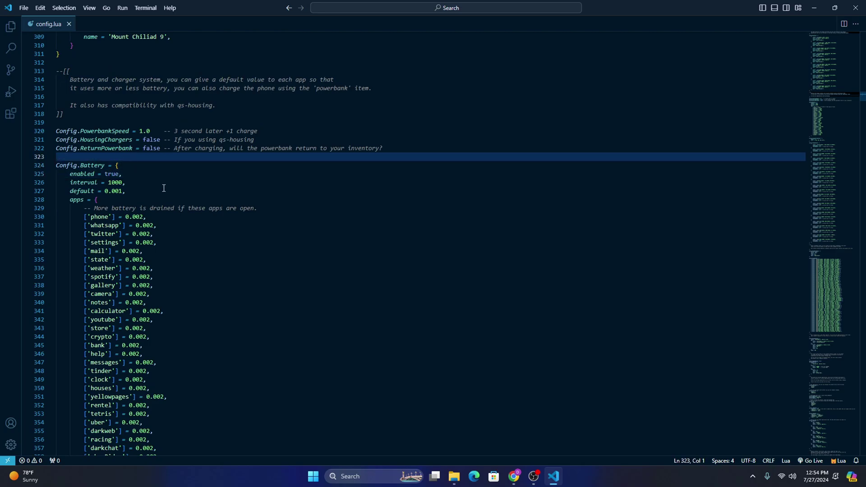
pyautogui.doubleClick(114, 175)
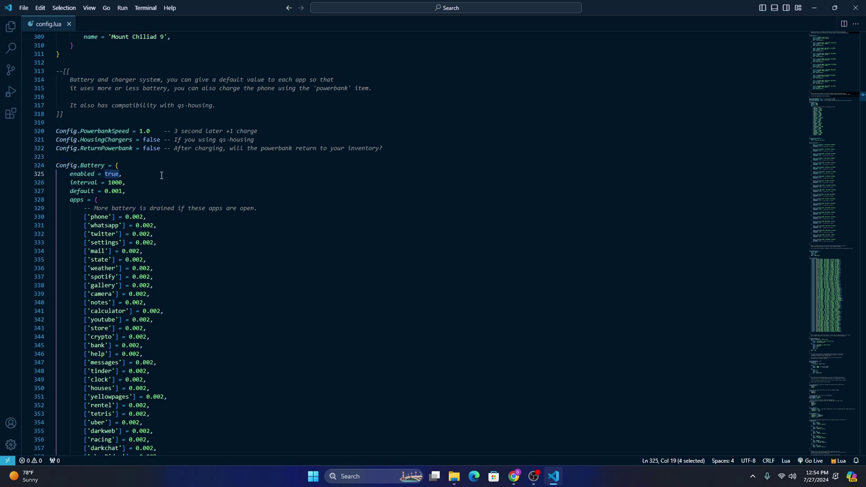
pyautogui.write('false')
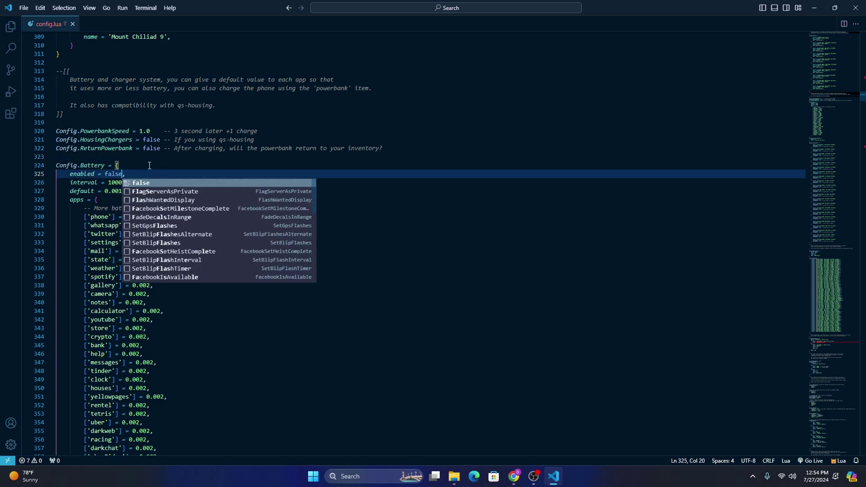
pyautogui.click(150, 165)
# Step: Restore Battery enabled to true and save config.lua
pyautogui.click(146, 156)
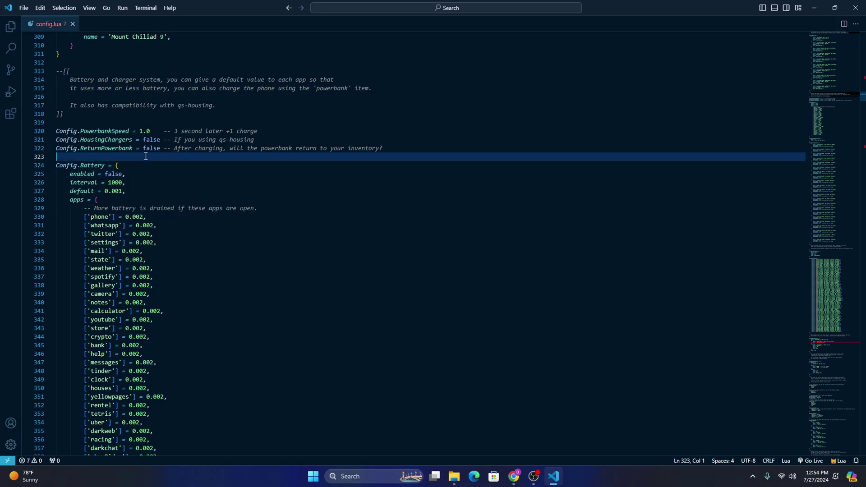
pyautogui.doubleClick(114, 174)
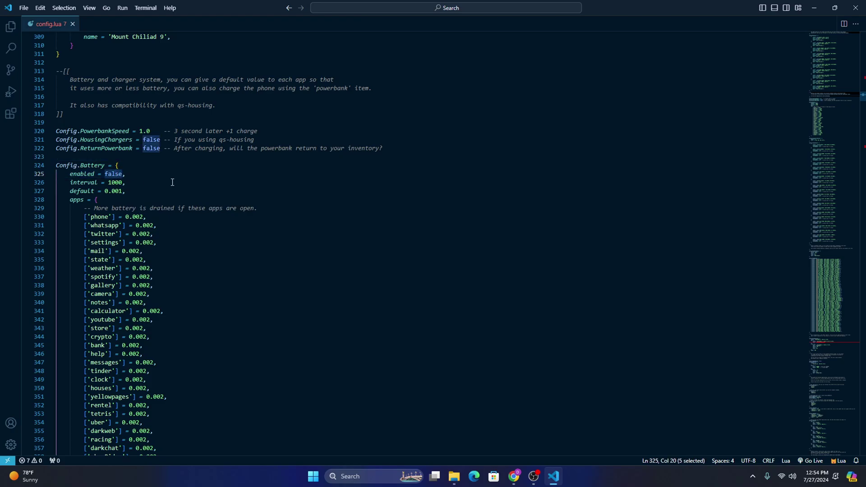
pyautogui.write('true')
pyautogui.click(143, 158)
pyautogui.hotkey('ctrl', 's')
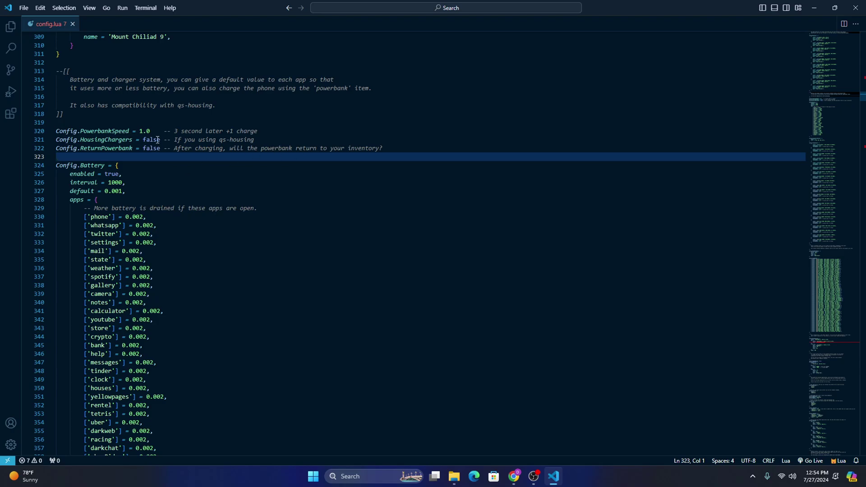
# Step: Look over the HousingChargers false value and the ReturnPowerbank line with its comment
pyautogui.click(258, 139)
pyautogui.doubleClick(208, 141)
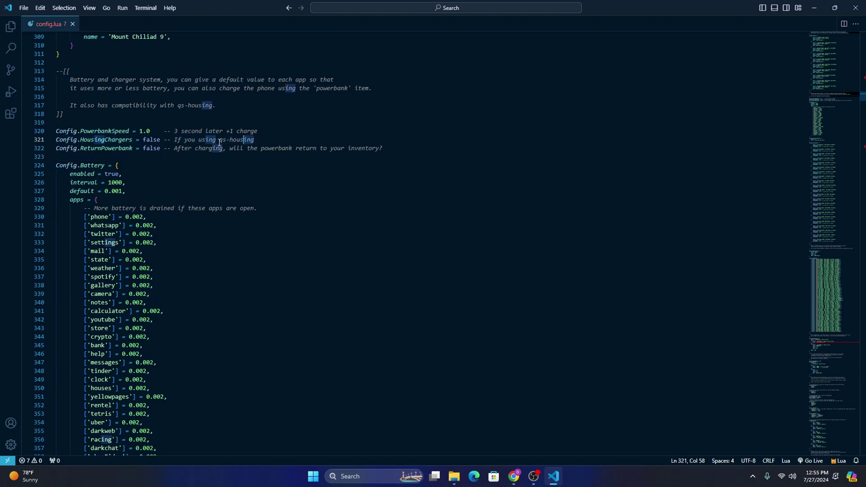
pyautogui.moveTo(161, 142); pyautogui.dragTo(137, 141)
pyautogui.click(157, 140)
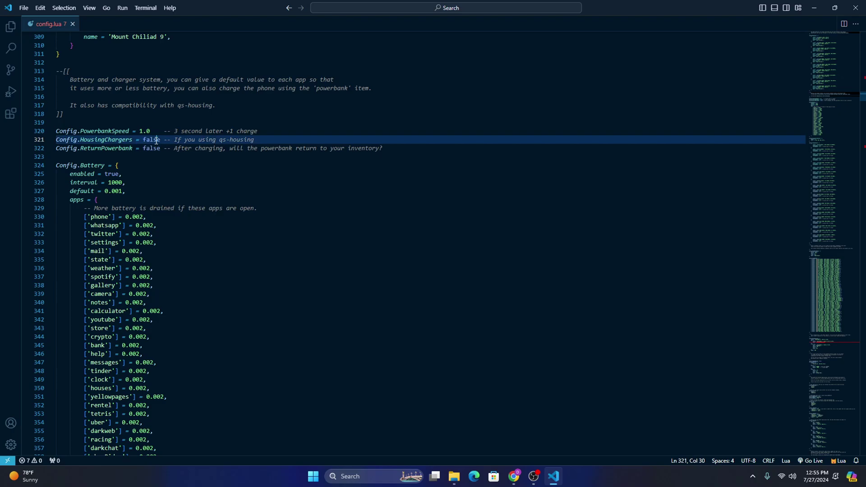
pyautogui.moveTo(84, 148); pyautogui.dragTo(283, 149)
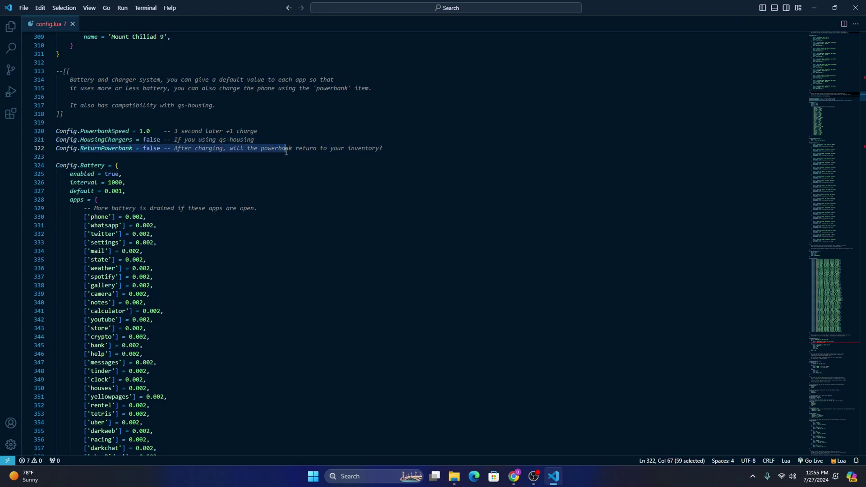
pyautogui.click(283, 149)
pyautogui.press('Up')
# Step: Change Config.ReturnPowerbank from false to true and save config.lua
pyautogui.click(162, 148)
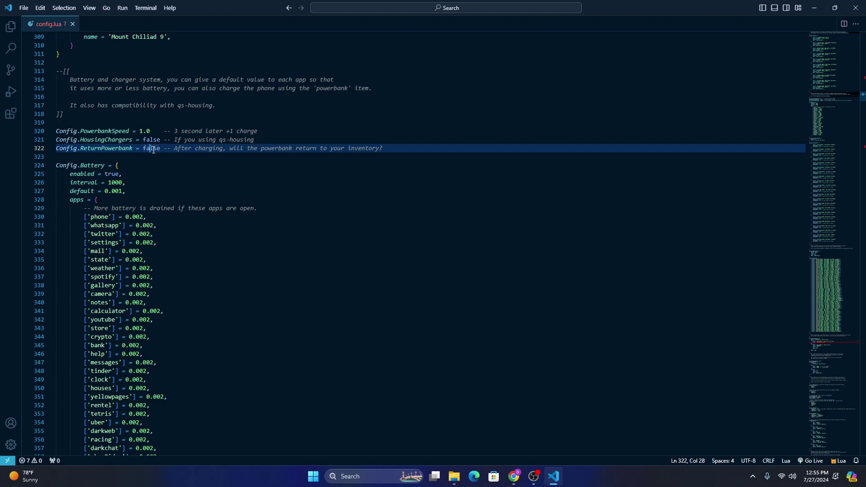
pyautogui.doubleClick(153, 150)
pyautogui.write('true')
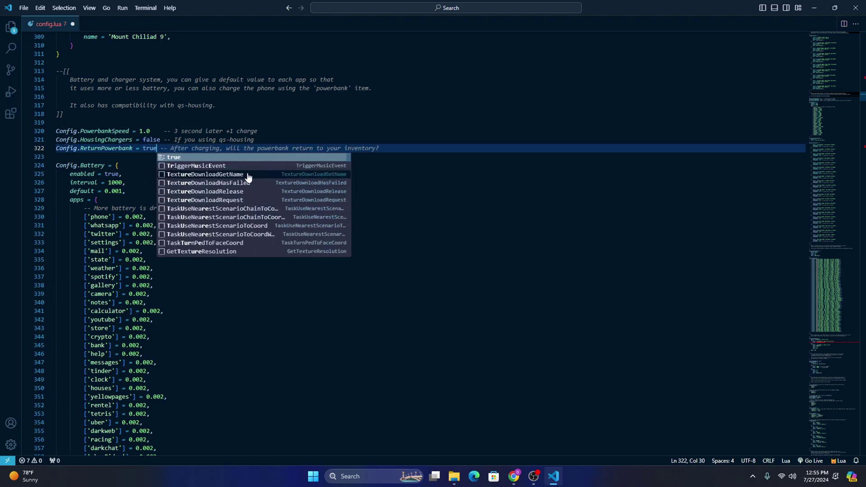
pyautogui.click(264, 140)
pyautogui.hotkey('ctrl', 's')
pyautogui.scroll(-12, 210, 299)
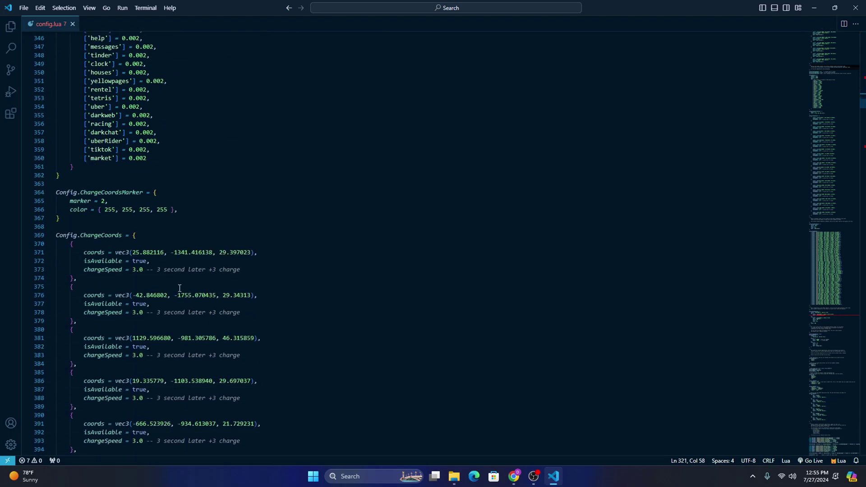
pyautogui.scroll(-3, 180, 288)
pyautogui.scroll(-19, 155, 215)
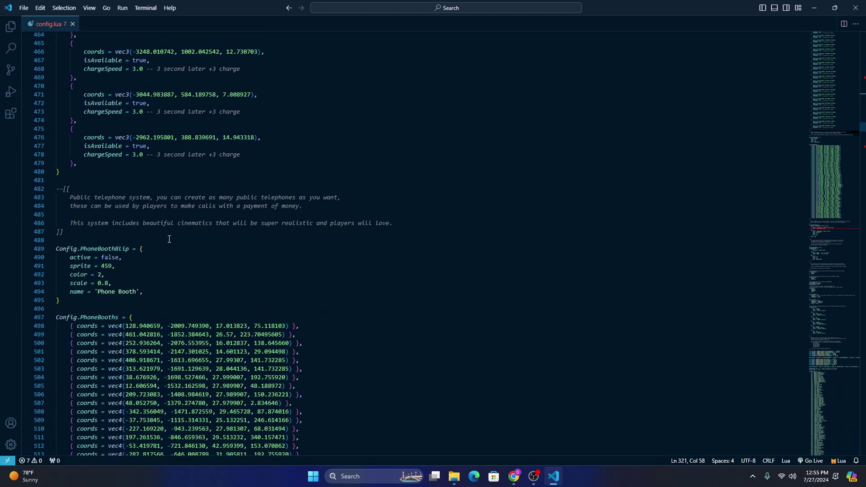
pyautogui.scroll(-1, 170, 239)
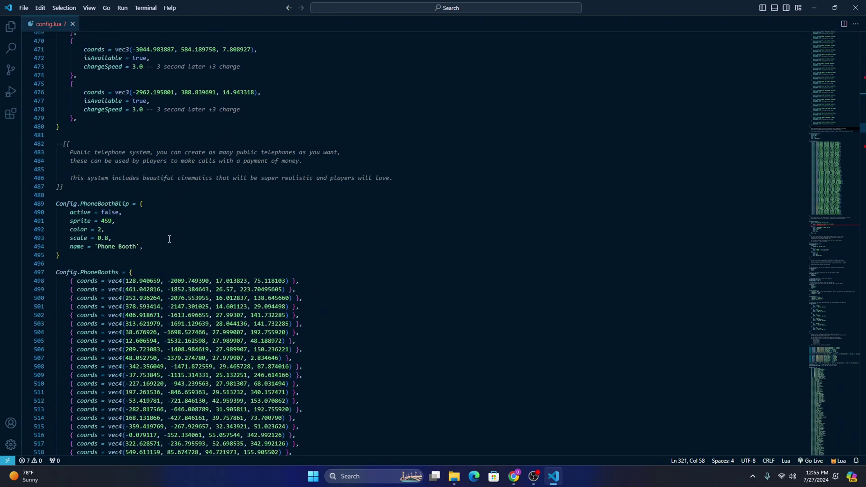
pyautogui.scroll(-7, 171, 238)
pyautogui.scroll(-10, 173, 238)
pyautogui.scroll(1, 174, 237)
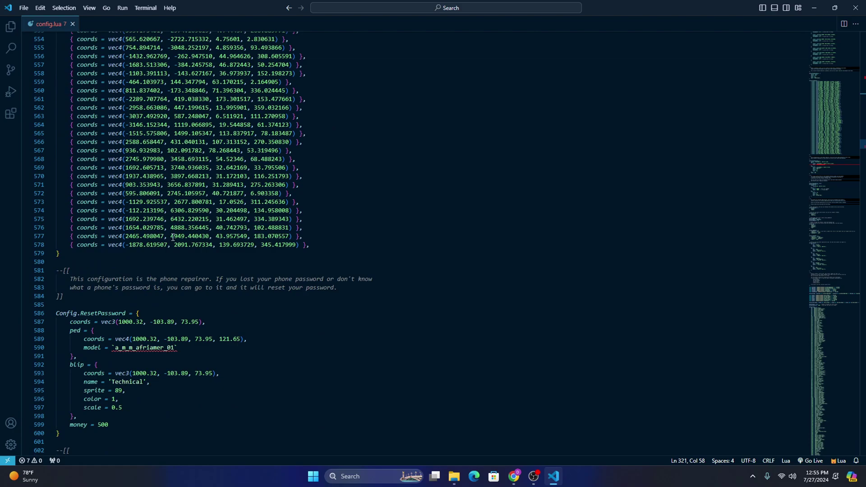
pyautogui.scroll(-1, 175, 234)
pyautogui.scroll(9, 178, 233)
pyautogui.scroll(10, 177, 232)
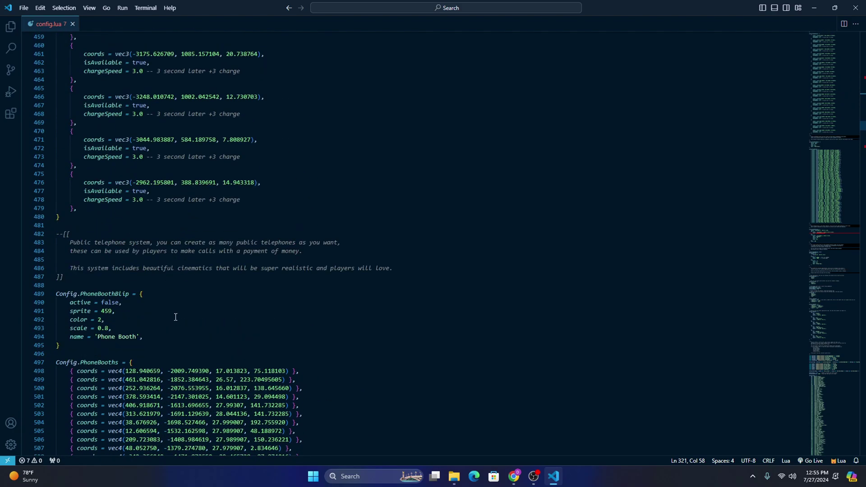
pyautogui.scroll(-1, 174, 315)
pyautogui.scroll(-20, 149, 298)
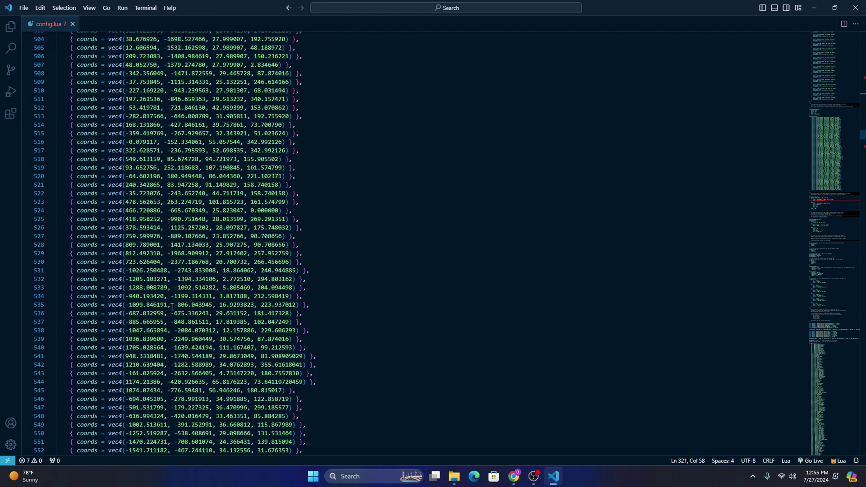
pyautogui.scroll(-2, 174, 305)
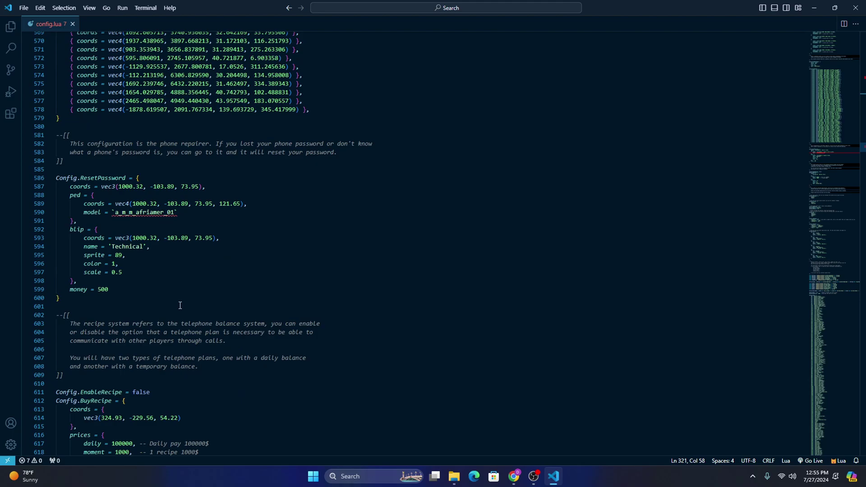
pyautogui.click(170, 170)
pyautogui.moveTo(66, 185); pyautogui.dragTo(209, 187)
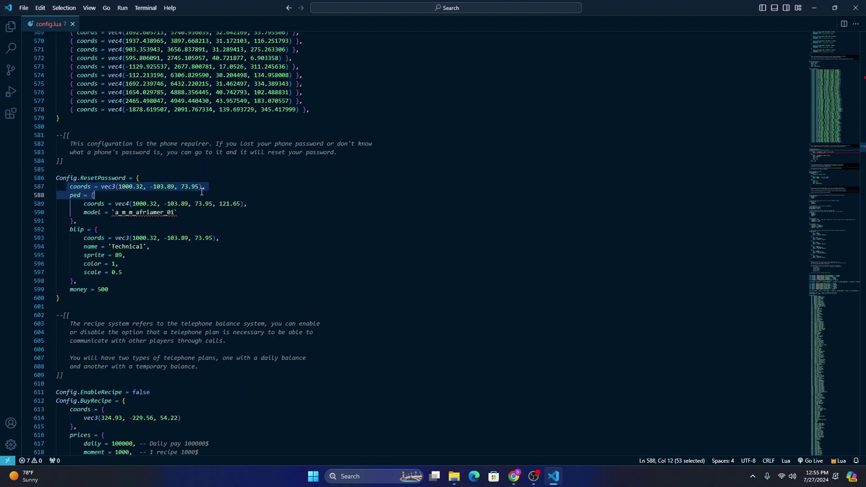
pyautogui.click(212, 187)
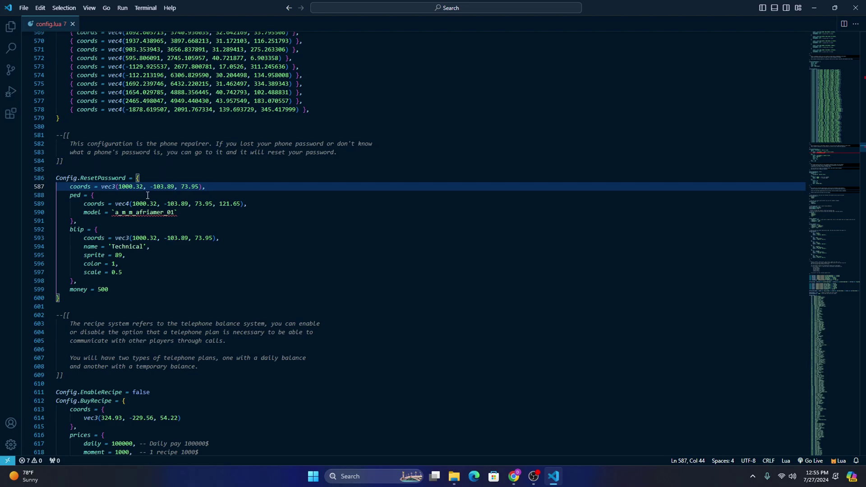
pyautogui.press('Down')
pyautogui.press('Down')
pyautogui.press('Down')
pyautogui.press('Down')
pyautogui.press('Down')
pyautogui.press('Up')
pyautogui.press('Up')
pyautogui.press('Up')
pyautogui.press('Up')
pyautogui.press('Up')
pyautogui.press('Up')
pyautogui.press('Up')
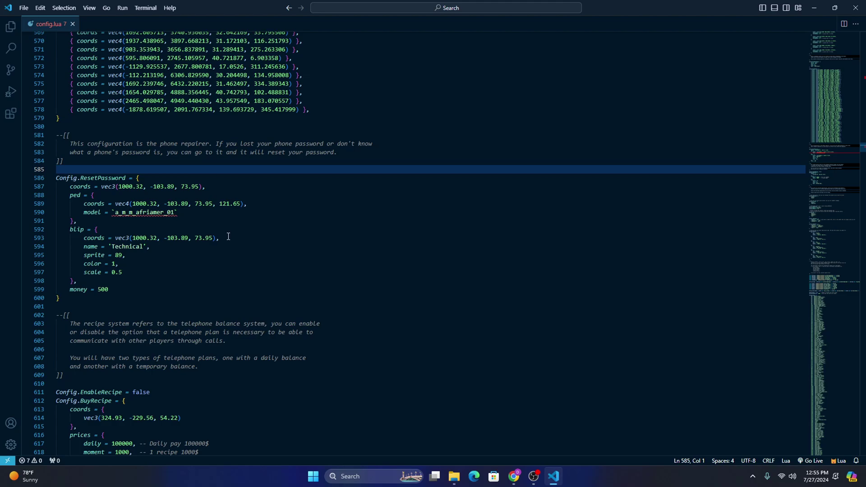
pyautogui.press('Down')
pyautogui.press('Down')
pyautogui.press('Up')
pyautogui.press('Up')
# Step: Scroll through config.lua past ValetPrice 1000 down to Config.PhoneApplications
pyautogui.scroll(-3, 262, 293)
pyautogui.scroll(-5, 264, 313)
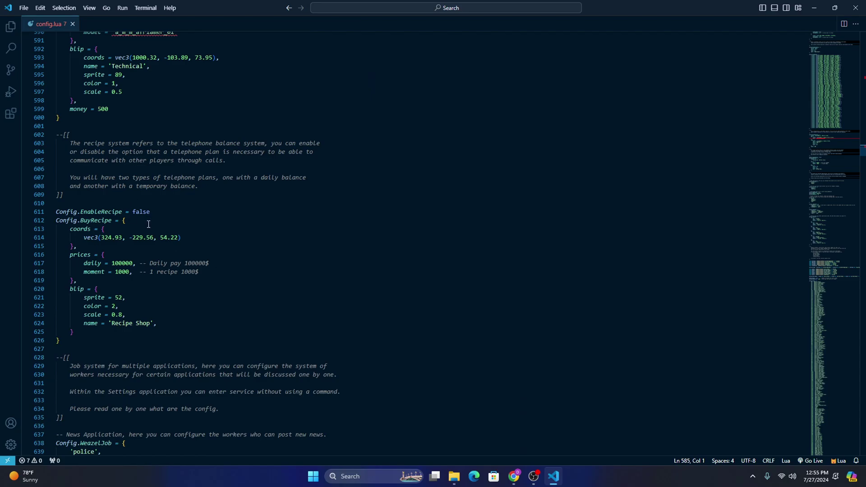
pyautogui.scroll(-14, 186, 266)
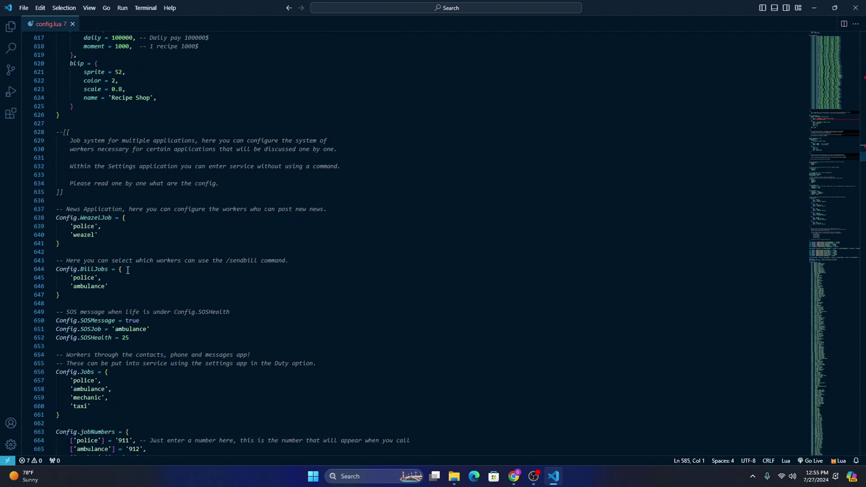
pyautogui.scroll(-19, 172, 231)
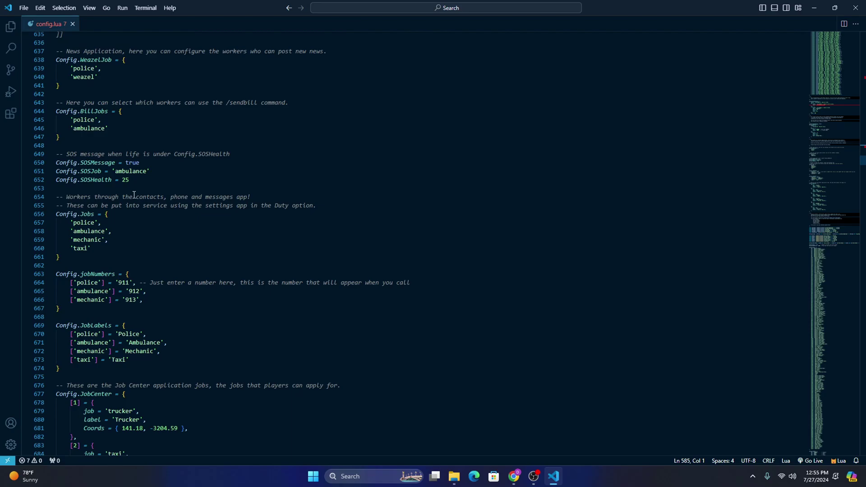
pyautogui.scroll(-6, 126, 256)
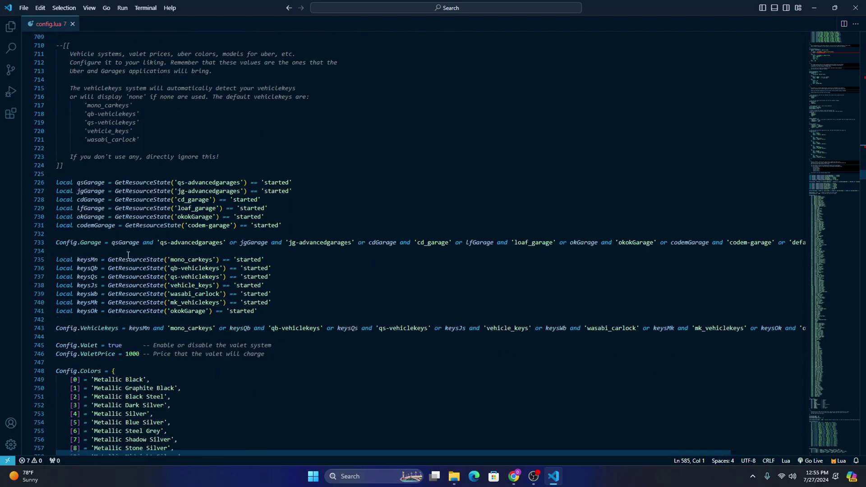
pyautogui.scroll(-4, 165, 273)
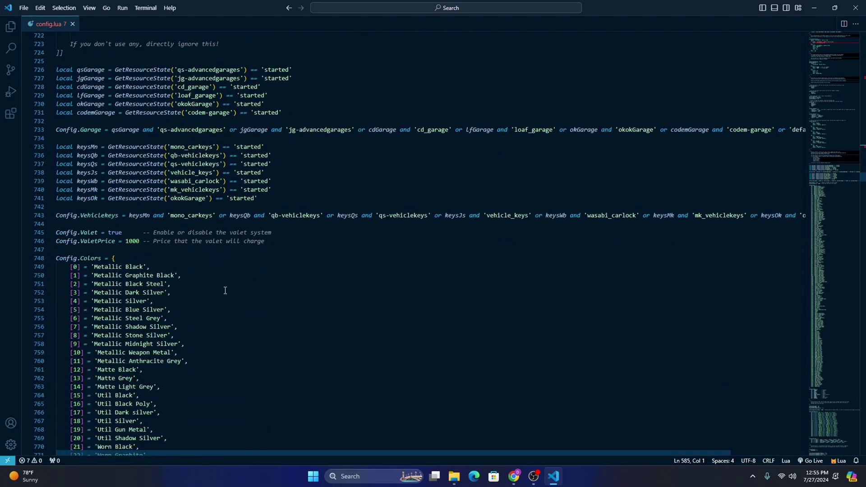
pyautogui.scroll(-3, 225, 291)
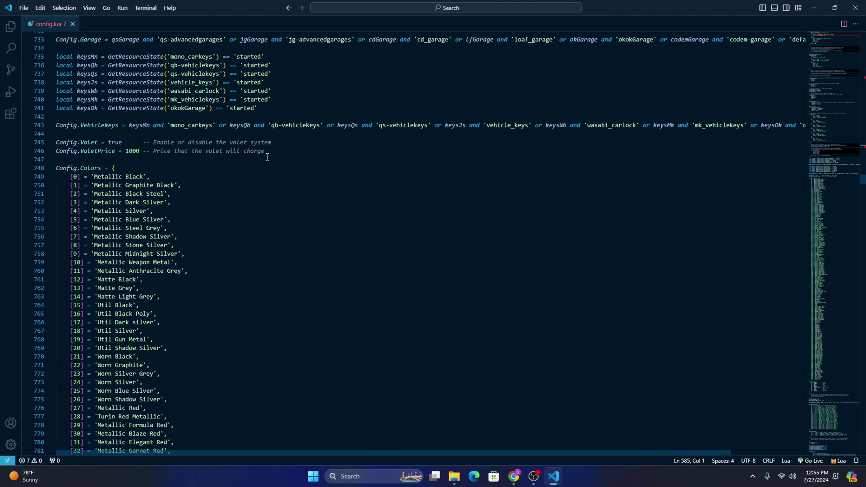
pyautogui.click(137, 156)
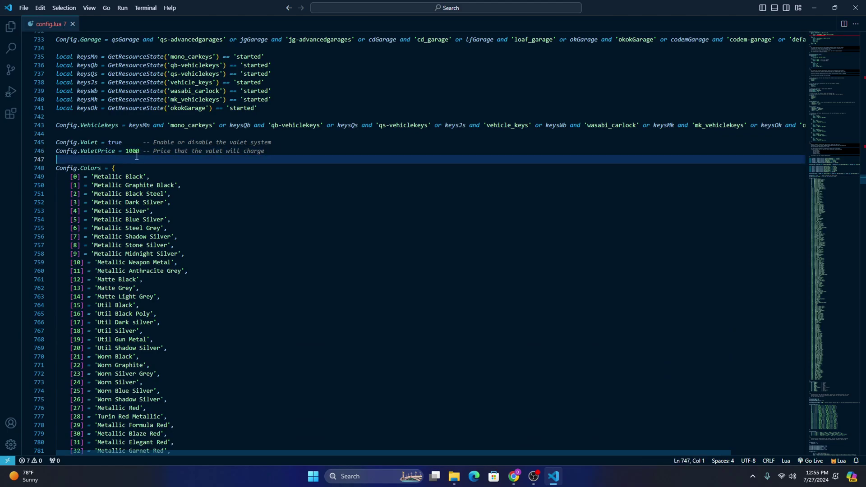
pyautogui.click(142, 151)
pyautogui.scroll(-20, 171, 235)
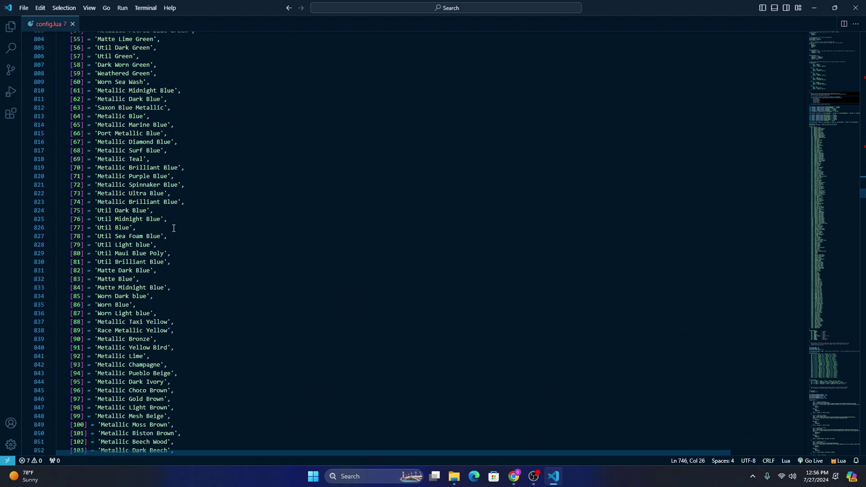
pyautogui.moveTo(835, 155); pyautogui.dragTo(835, 388)
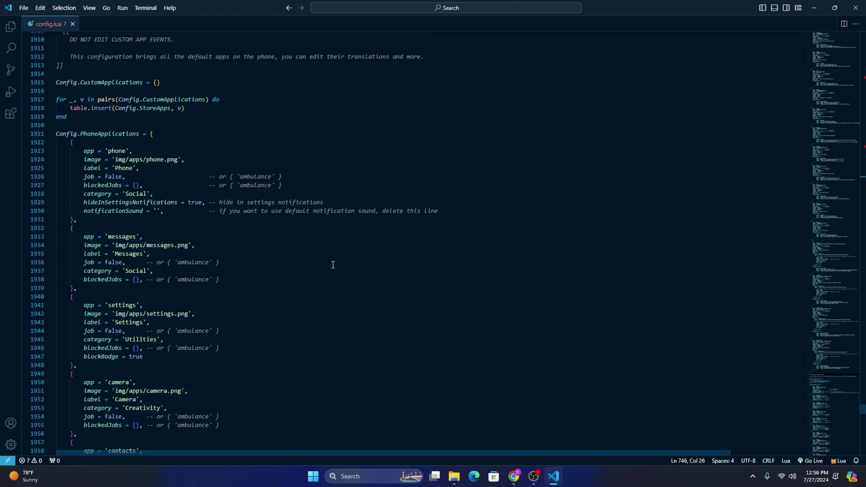
# Step: Close Visual Studio Code and recheck the installation docs page beside File Explorer
pyautogui.click(855, 8)
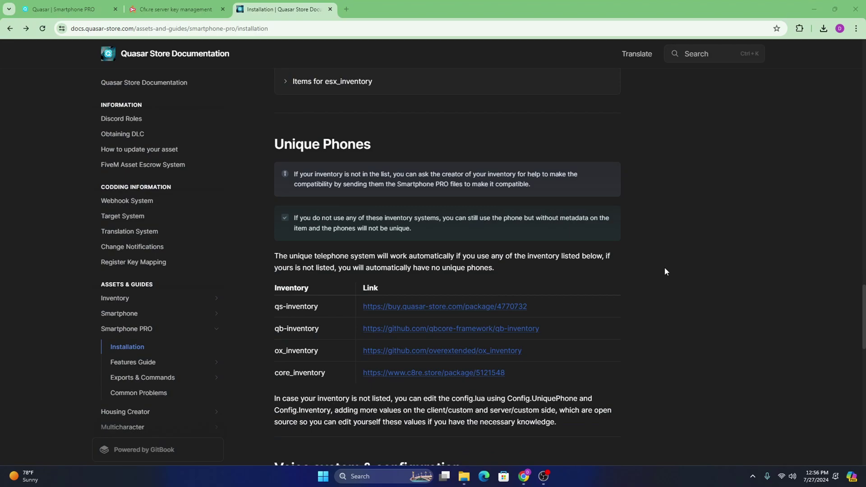
pyautogui.click(464, 476)
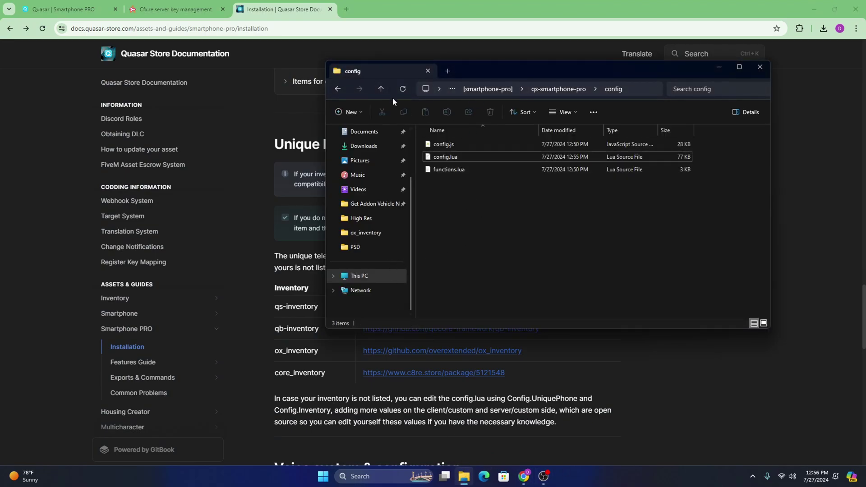
pyautogui.click(381, 89)
pyautogui.click(262, 204)
pyautogui.scroll(-15, 271, 225)
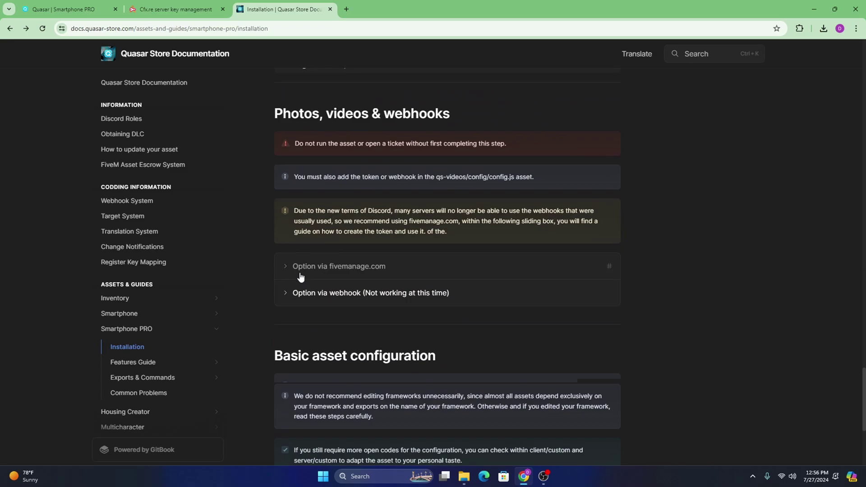
pyautogui.scroll(5, 297, 269)
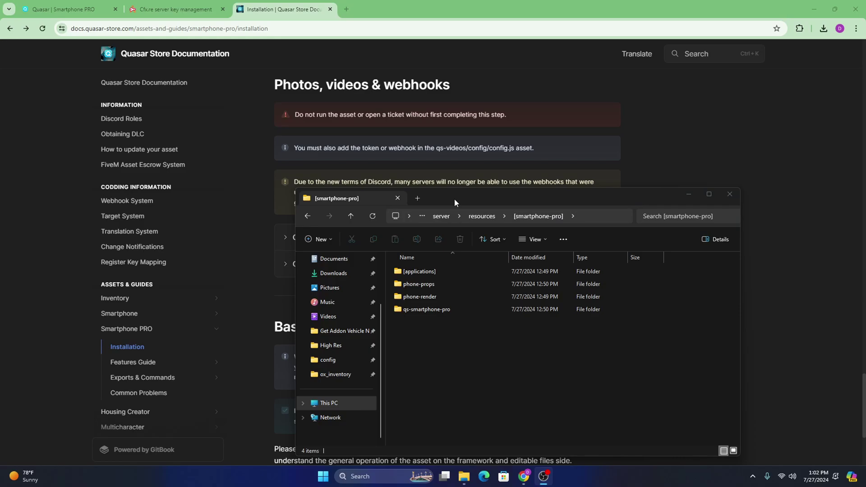
pyautogui.moveTo(455, 201); pyautogui.dragTo(537, 225)
pyautogui.scroll(1, 270, 185)
pyautogui.scroll(-1, 497, 193)
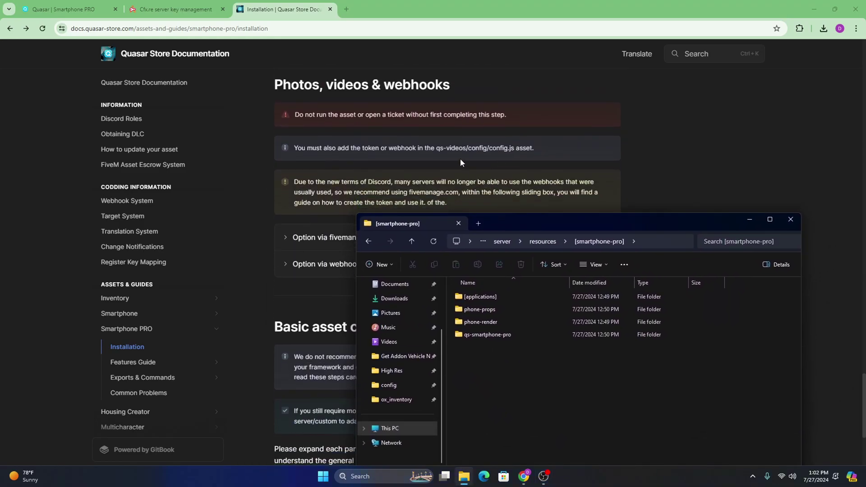
# Step: Go into qs-smartphone-pro's server > custom folder to reach webhooks.lua
pyautogui.doubleClick(487, 335)
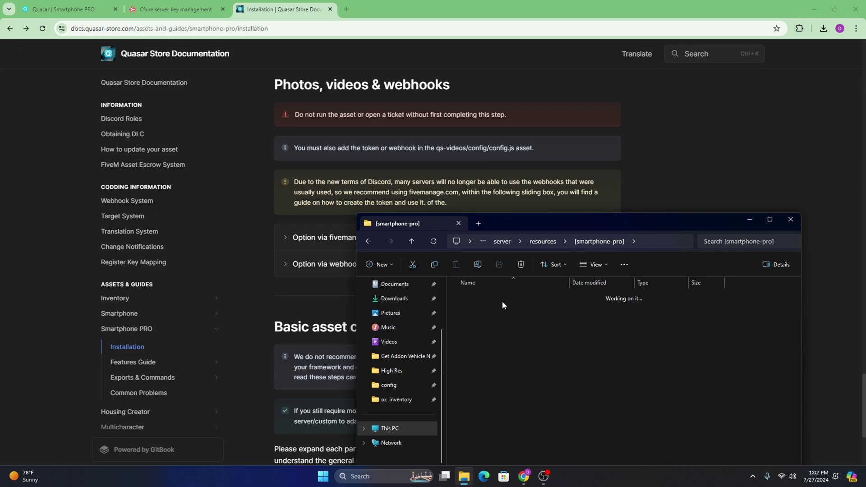
pyautogui.moveTo(624, 224); pyautogui.dragTo(599, 182)
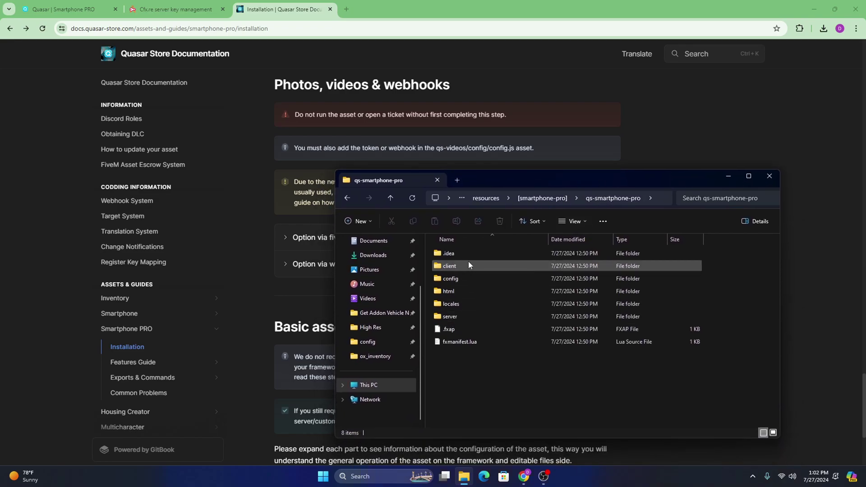
pyautogui.doubleClick(468, 265)
pyautogui.click(388, 197)
pyautogui.click(469, 315)
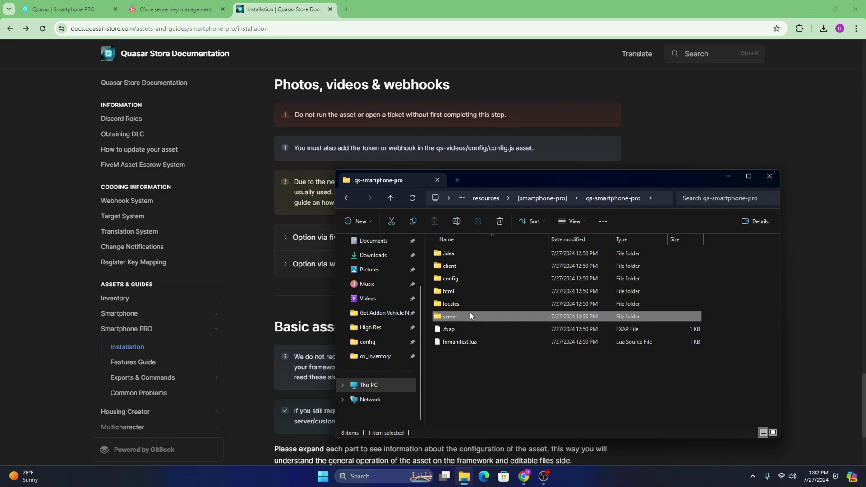
pyautogui.doubleClick(470, 315)
pyautogui.doubleClick(468, 266)
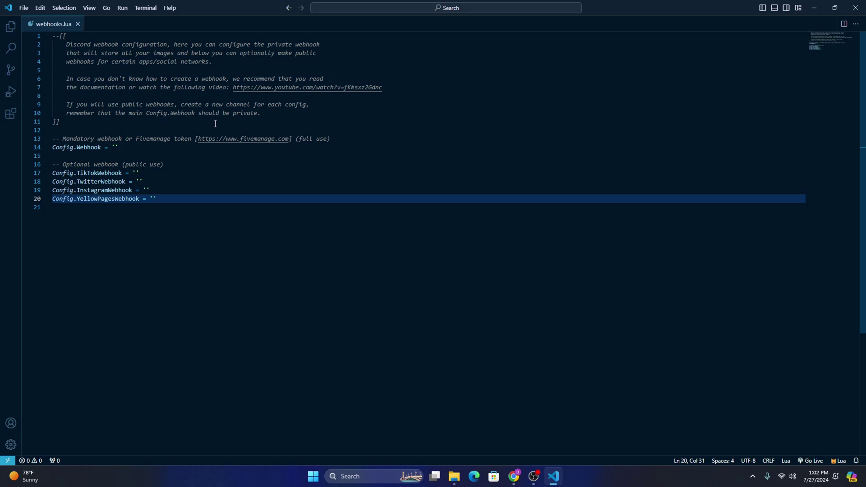
# Step: Look over the empty Config.Webhook and its Fivemanage token comment in webhooks.lua
pyautogui.click(215, 124)
pyautogui.click(196, 130)
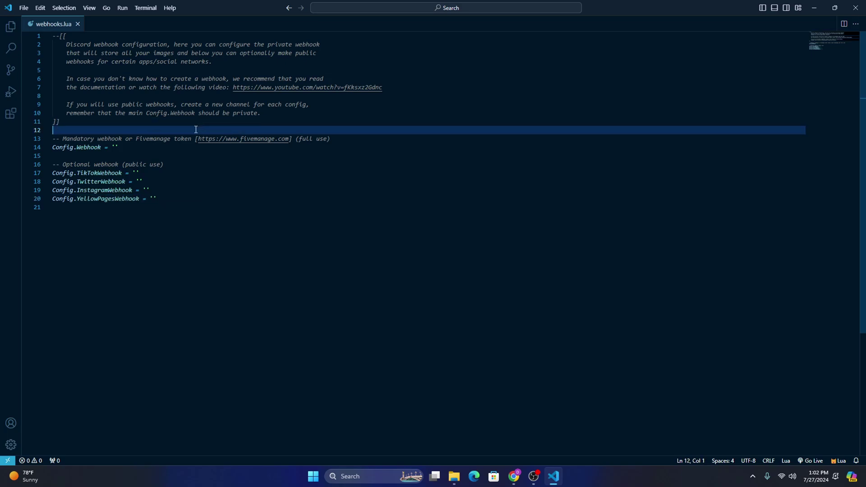
pyautogui.click(240, 153)
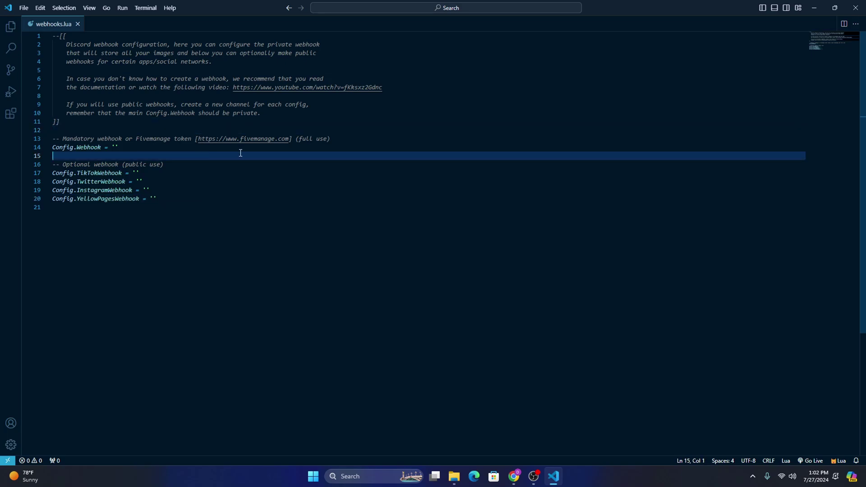
pyautogui.click(261, 140)
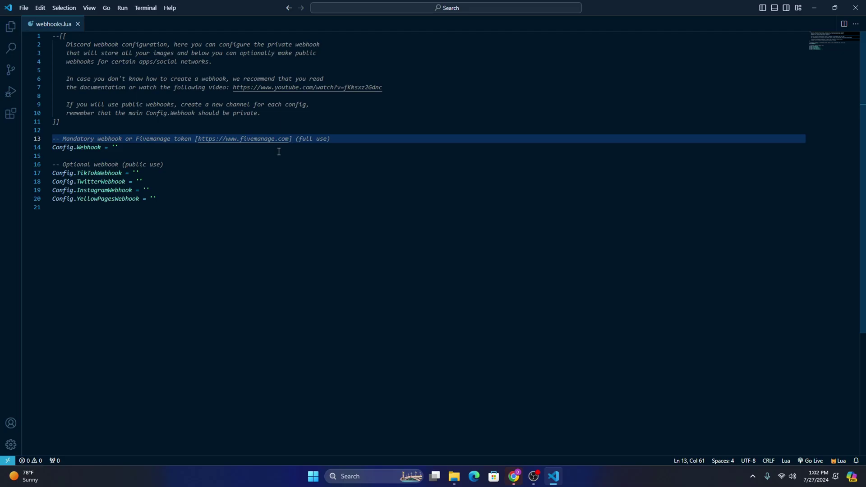
# Step: Sign in to Fivemanage and open the CYBER team's Token page
pyautogui.click(513, 477)
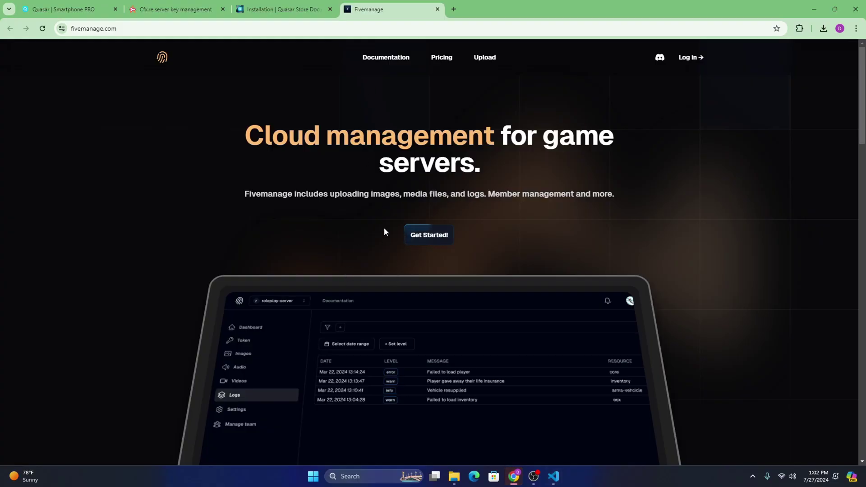
pyautogui.click(689, 59)
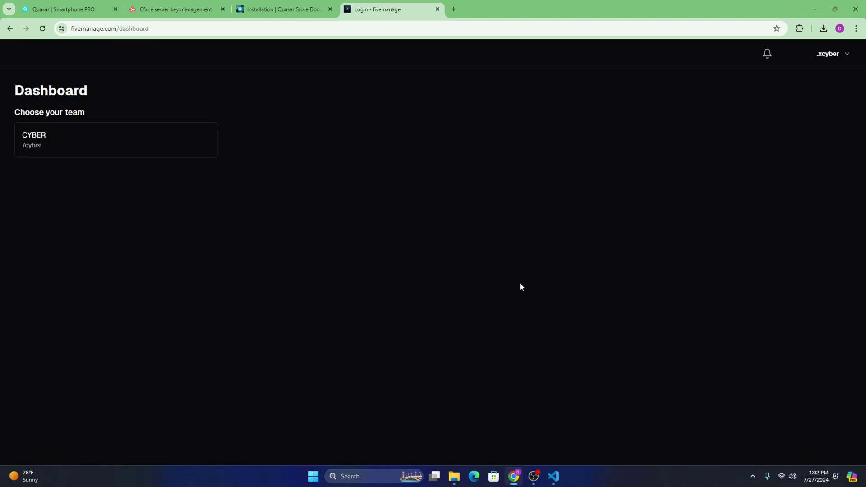
pyautogui.click(90, 141)
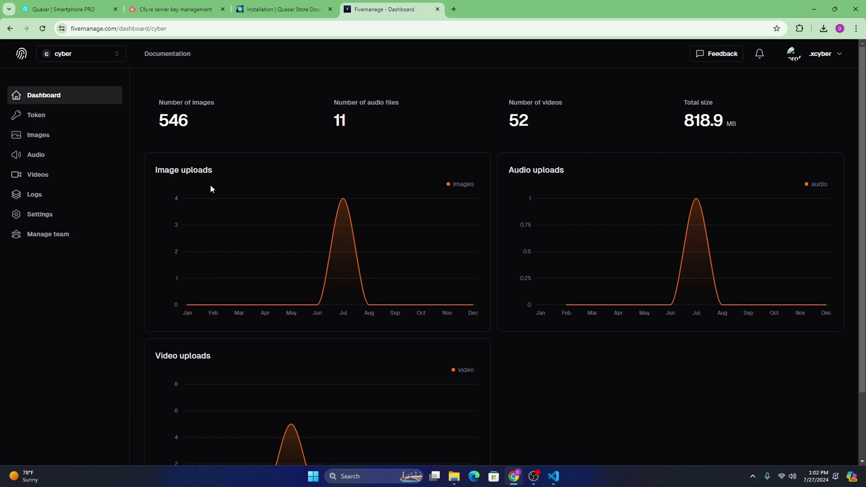
pyautogui.click(52, 119)
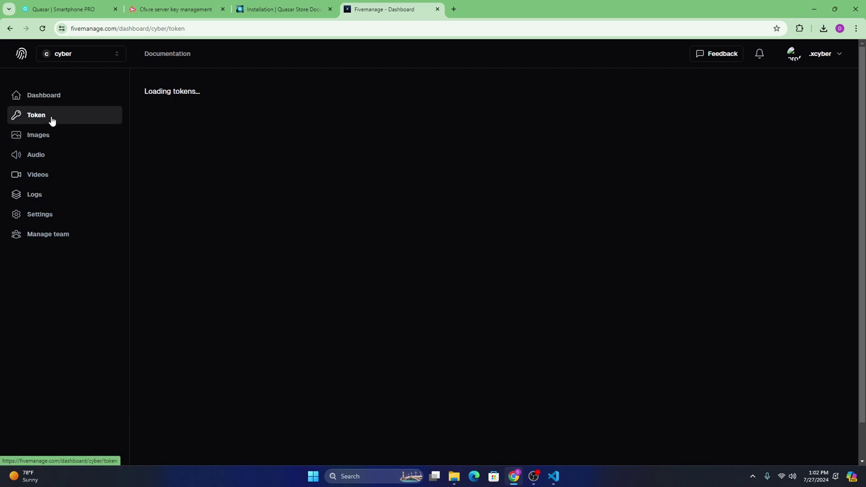
# Step: Create a Media token named Qs-Smartphone-pro and select its value
pyautogui.click(182, 131)
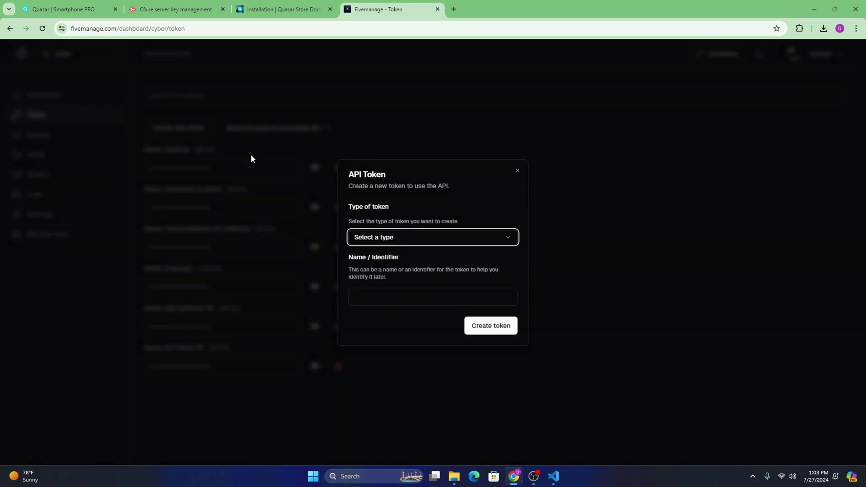
pyautogui.click(401, 242)
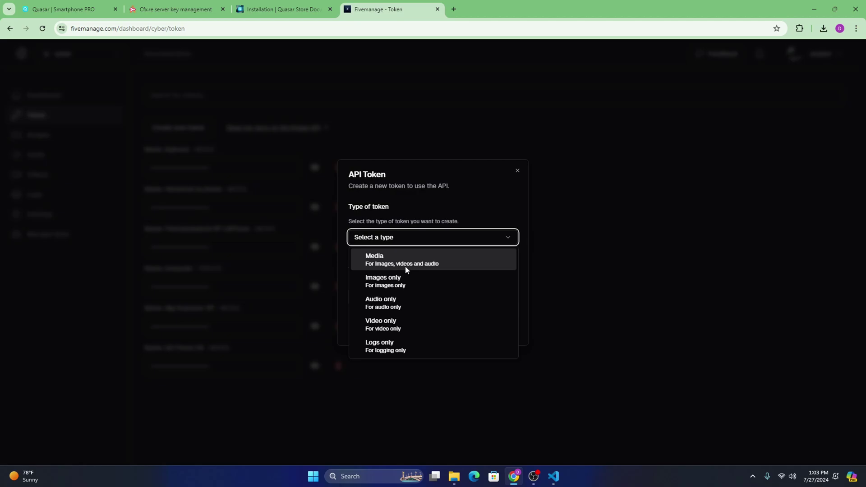
pyautogui.click(382, 262)
pyautogui.click(389, 296)
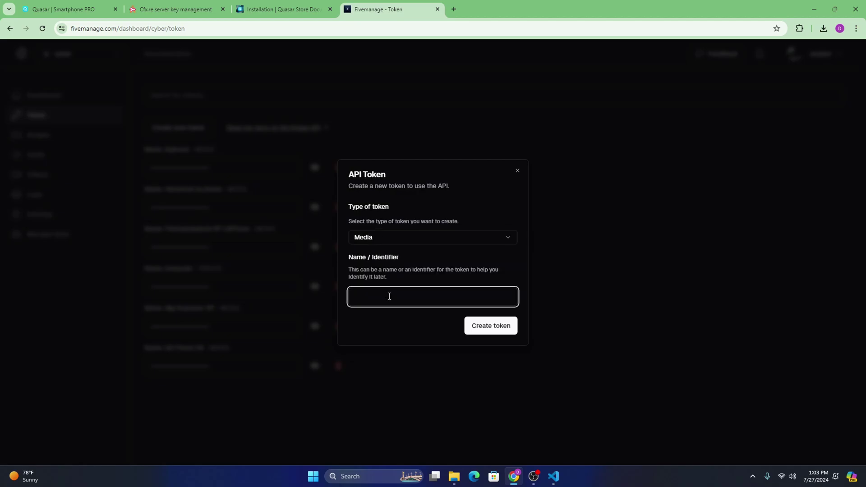
pyautogui.write('Q')
pyautogui.write('ma')
pyautogui.write('SM')
pyautogui.write('artphone-pro')
pyautogui.click(487, 329)
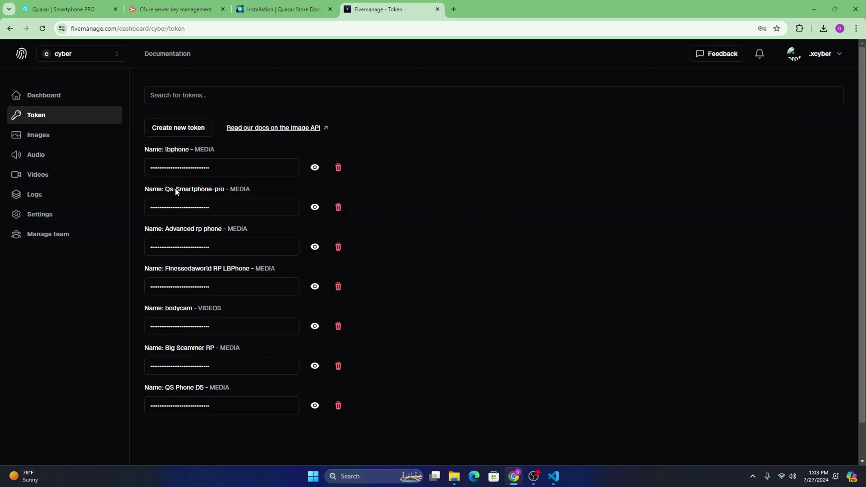
pyautogui.moveTo(249, 211); pyautogui.dragTo(149, 210)
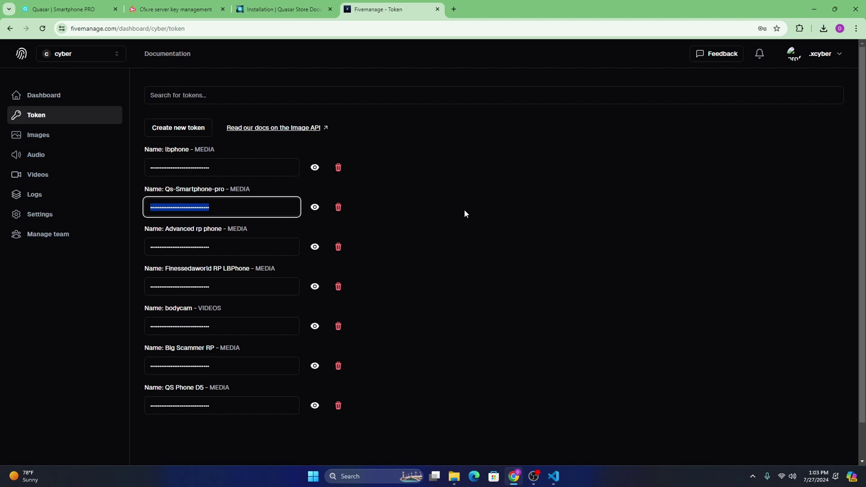
# Step: Undo the wrong file path pasted between the Config.Webhook quotes in webhooks.lua
pyautogui.click(554, 476)
pyautogui.click(209, 189)
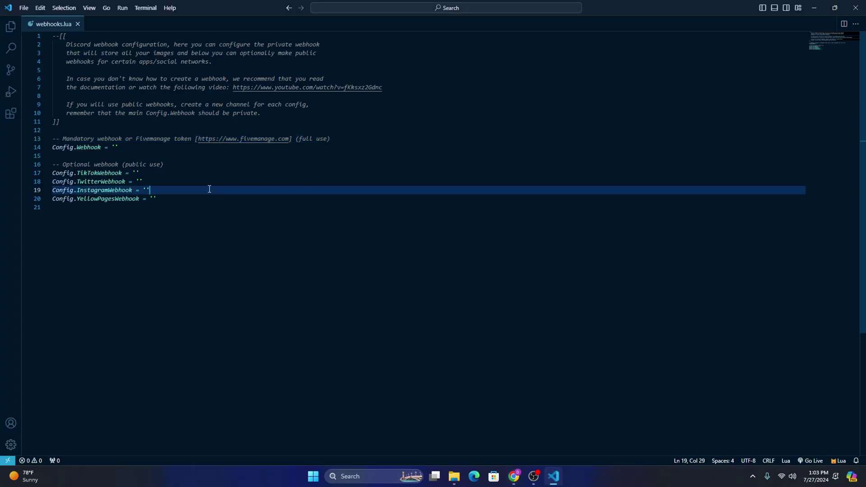
pyautogui.click(115, 145)
pyautogui.write('D:\\DS4L Developement\\FiveM Server #1\\server\\resources\\[smartphone-pro]\\qs-smartphone-pro\\server\\custom\\webhooks\\webhooks.lua')
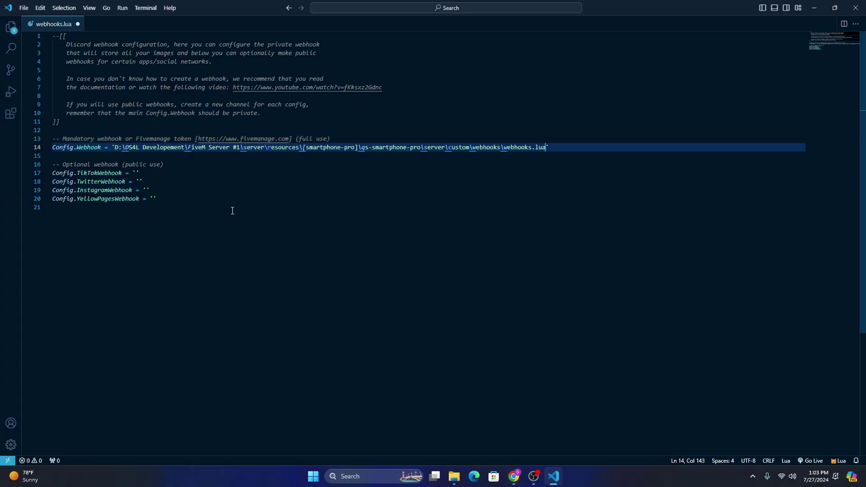
pyautogui.hotkey('ctrl', 'z')
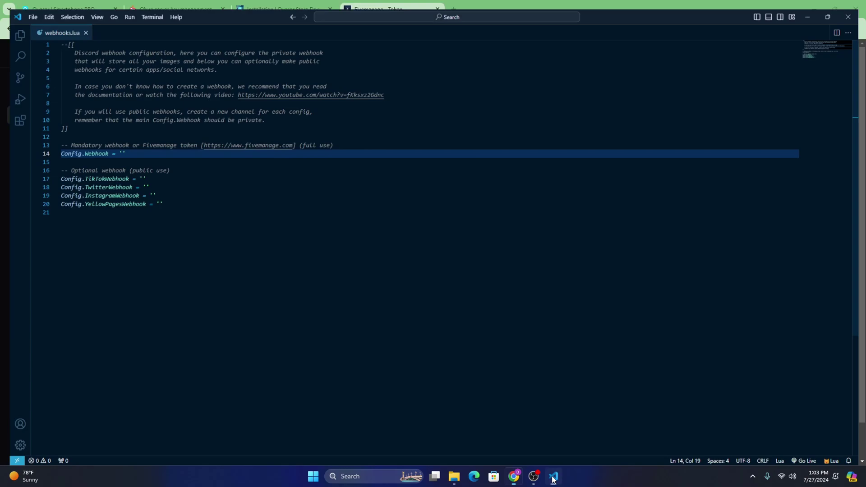
# Step: Copy the revealed Qs-Smartphone-pro token from Fivemanage into Config.Webhook and save webhooks.lua
pyautogui.hotkey('alt', 'Tab')
pyautogui.click(315, 207)
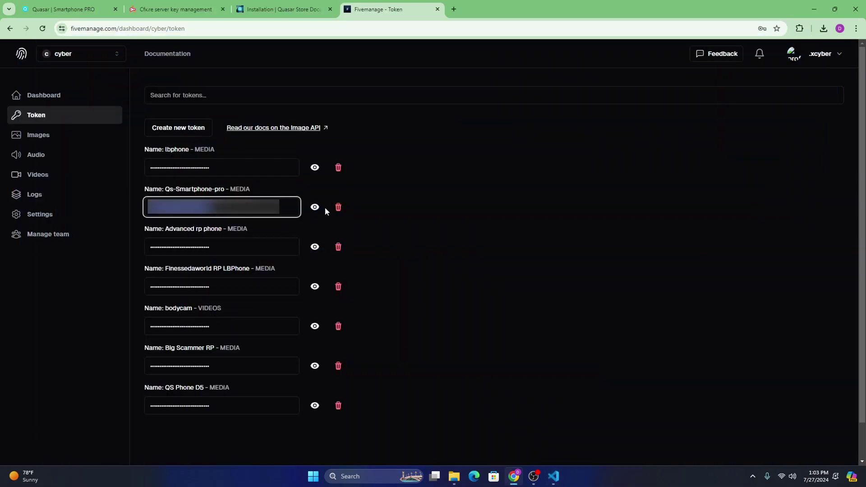
pyautogui.moveTo(283, 207); pyautogui.dragTo(140, 212)
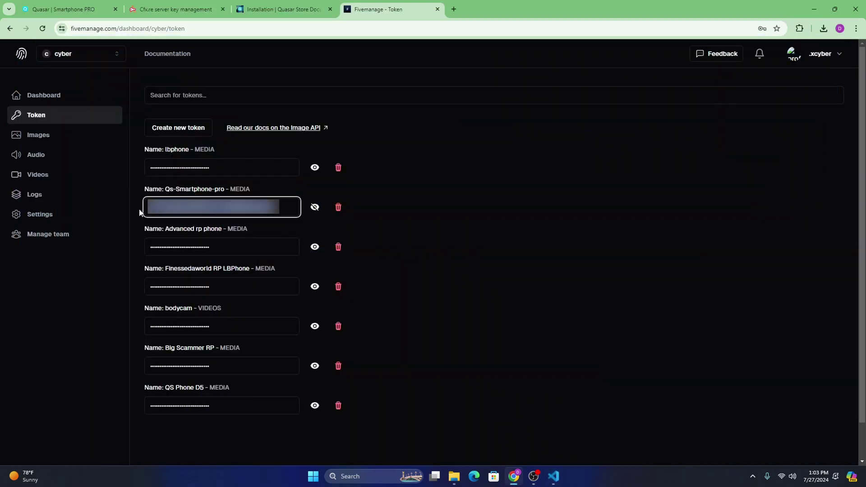
pyautogui.click(554, 477)
pyautogui.hotkey('ctrl', 'v')
pyautogui.click(167, 174)
pyautogui.hotkey('ctrl', 's')
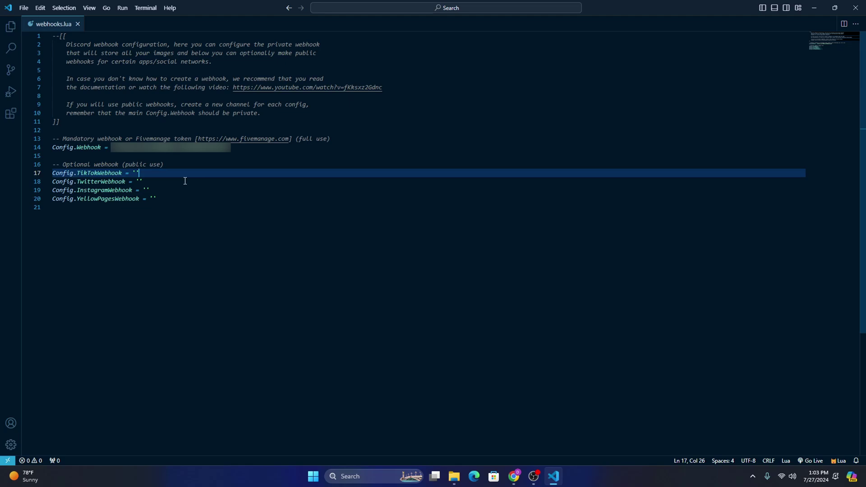
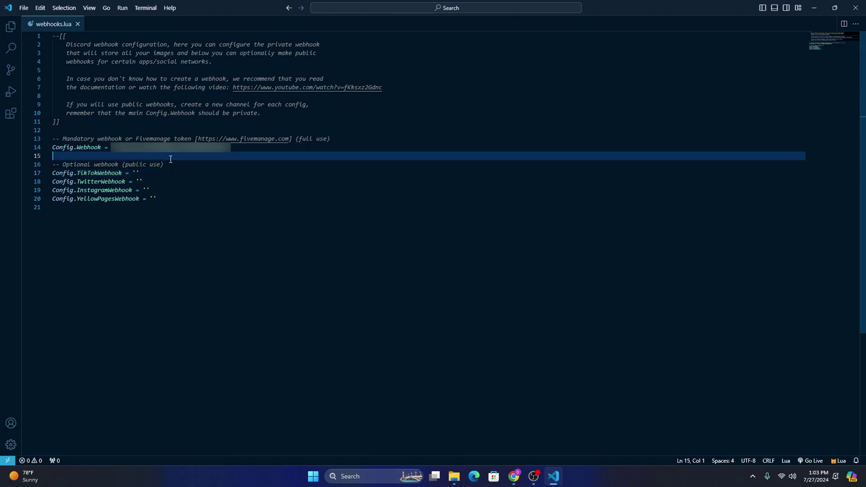
# Step: Point out the optional TikTok webhook setting in webhooks.lua
pyautogui.click(154, 173)
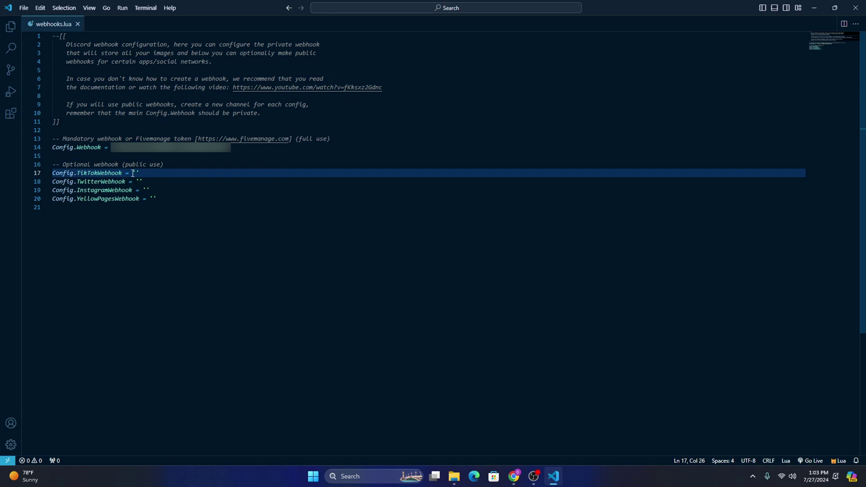
pyautogui.press('Down')
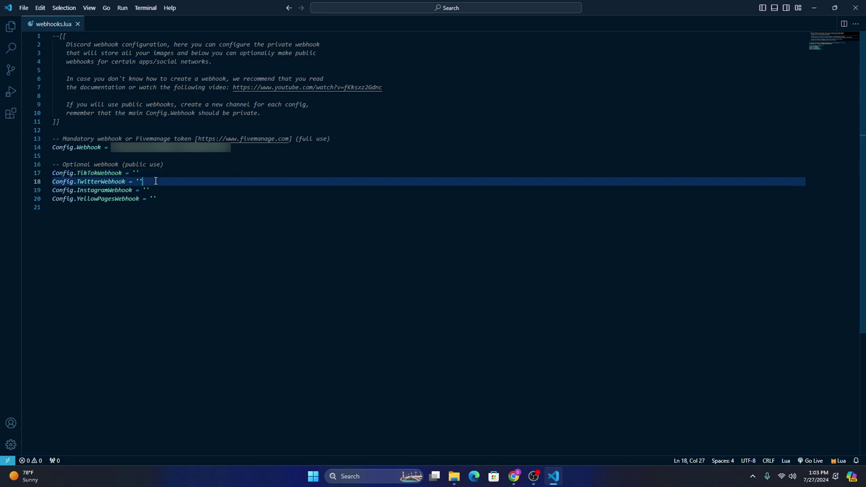
pyautogui.press('Up')
pyautogui.moveTo(104, 174)
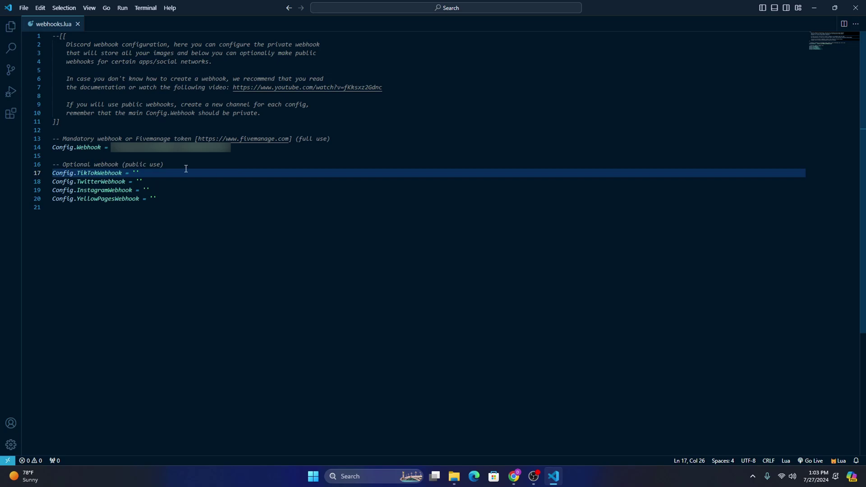
# Step: Highlight the mandatory Config.Webhook token lines and optional comment, then close VS Code
pyautogui.click(193, 157)
pyautogui.click(148, 128)
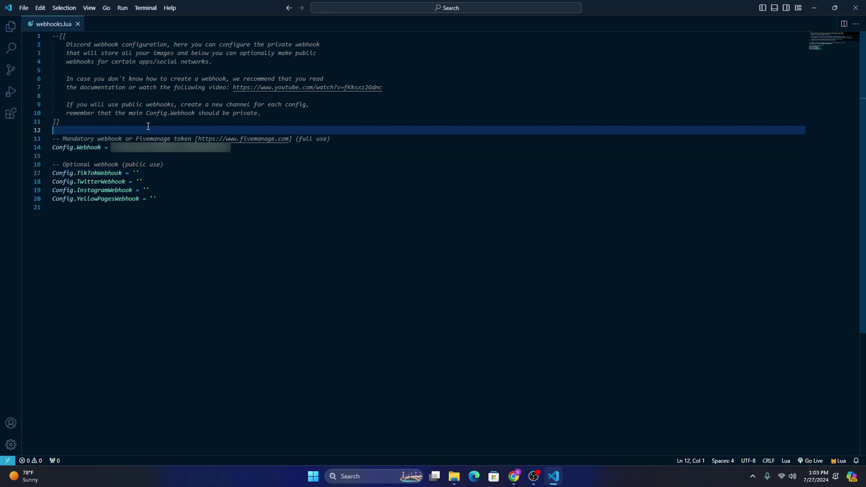
pyautogui.moveTo(242, 147); pyautogui.dragTo(54, 139)
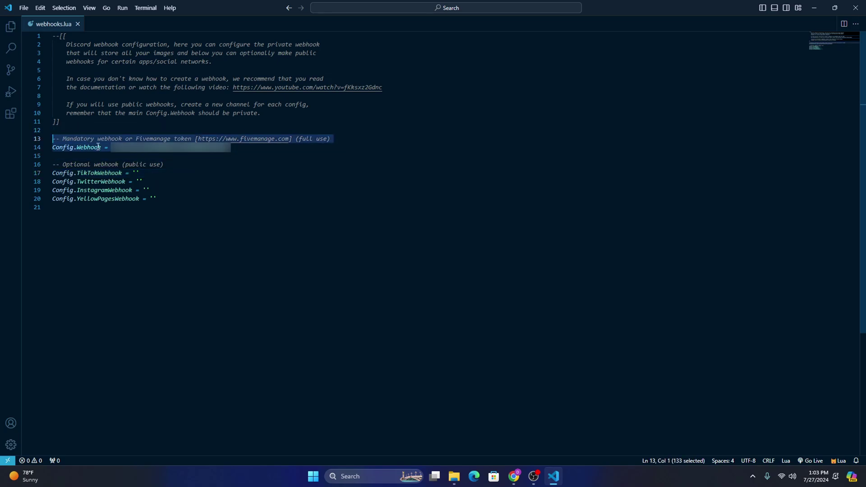
pyautogui.click(135, 157)
pyautogui.click(214, 164)
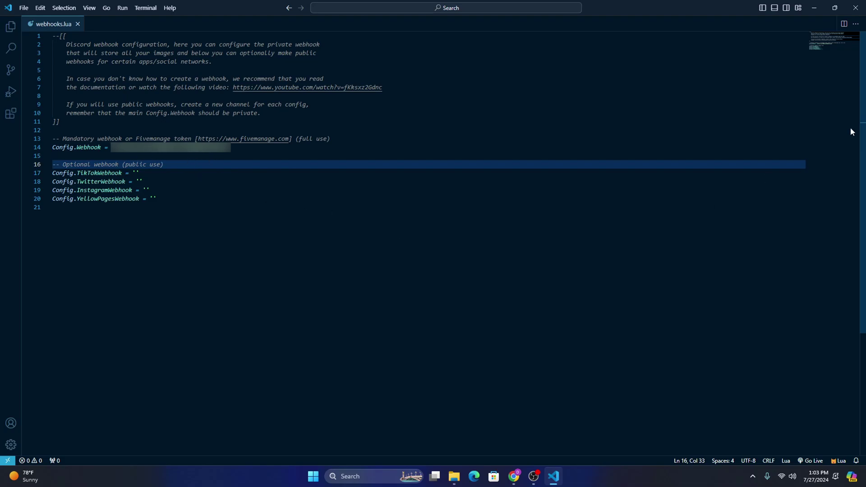
pyautogui.click(856, 8)
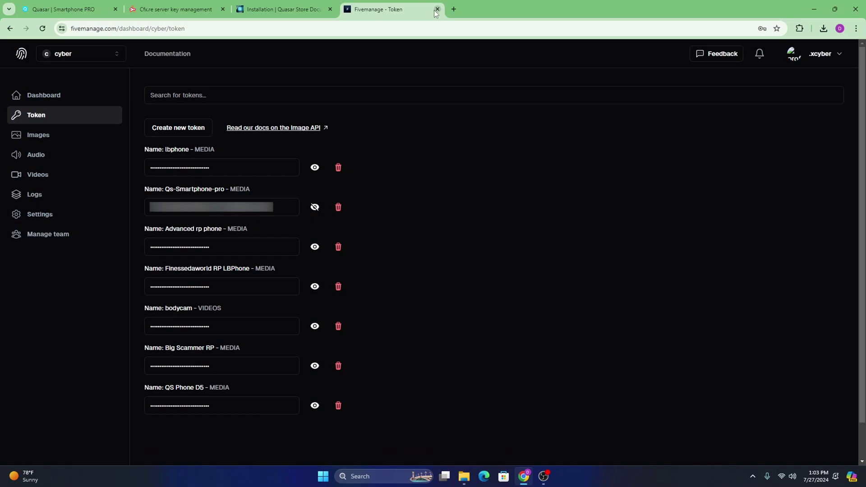
# Step: Close the Fivemanage tab and review the Config.Voice code example in the docs
pyautogui.click(438, 9)
pyautogui.scroll(2, 456, 325)
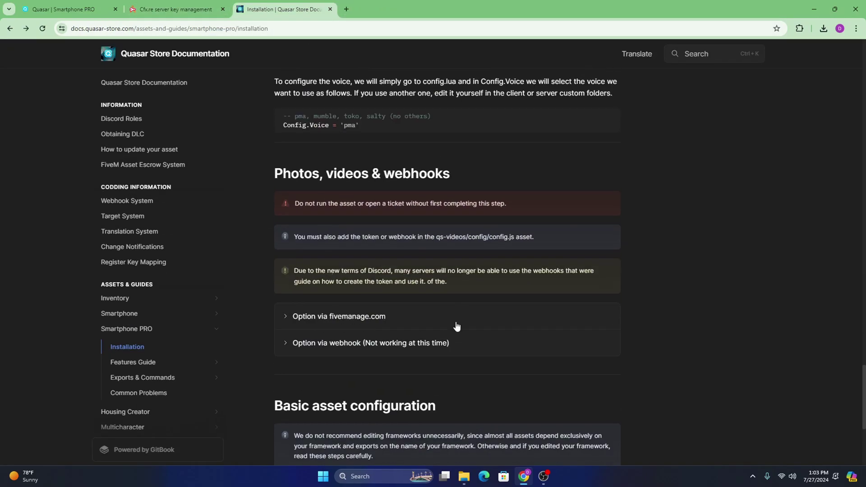
pyautogui.scroll(-5, 442, 361)
pyautogui.scroll(10, 461, 327)
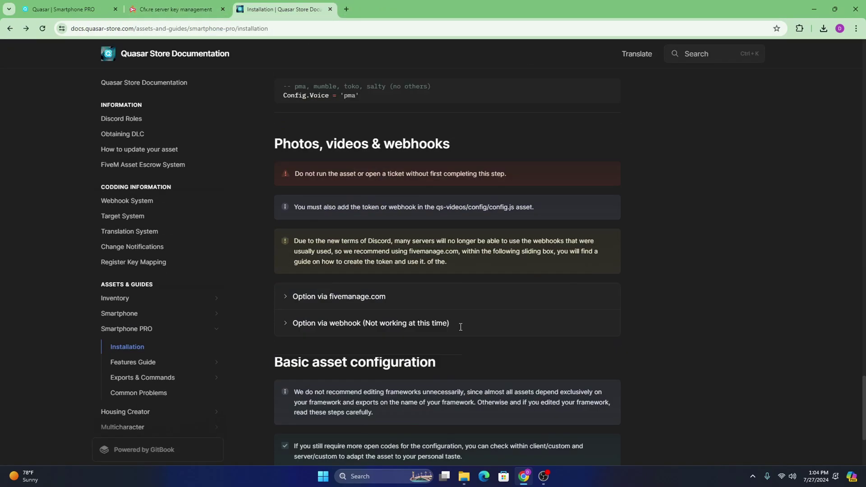
pyautogui.scroll(-3, 457, 348)
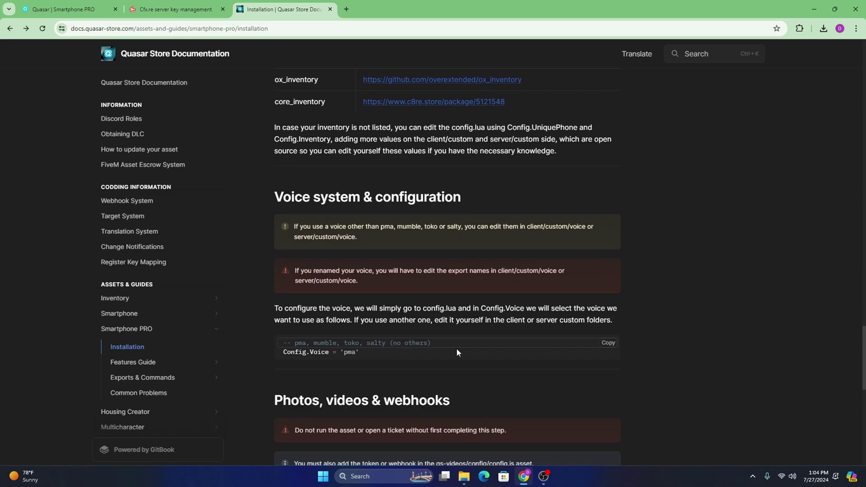
pyautogui.moveTo(369, 262); pyautogui.dragTo(273, 250)
pyautogui.click(372, 267)
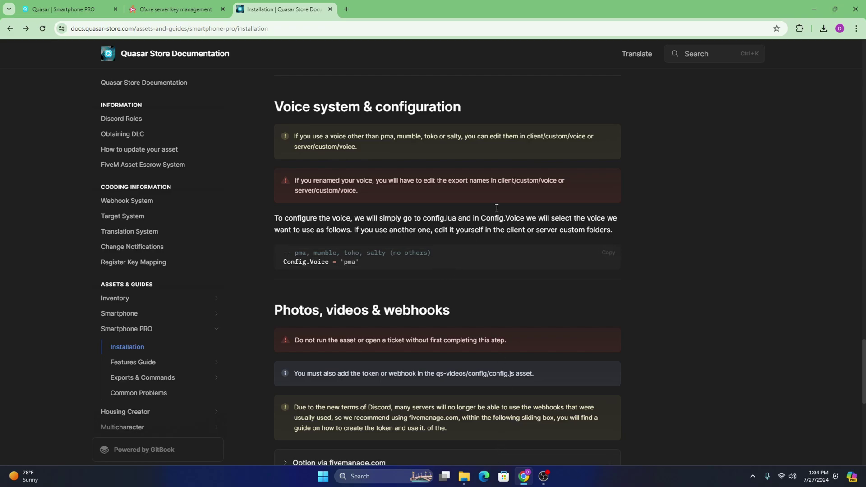
# Step: Highlight the client/custom/ path notice and scroll down to 'Items for Smartphone use'
pyautogui.moveTo(527, 136); pyautogui.dragTo(573, 136)
pyautogui.click(463, 477)
pyautogui.click(464, 476)
pyautogui.scroll(2, 281, 307)
pyautogui.moveTo(285, 297)
pyautogui.mouseDown()
pyautogui.moveTo(398, 298)
pyautogui.moveTo(285, 298)
pyautogui.mouseUp()
pyautogui.click(285, 298)
pyautogui.scroll(15, 353, 306)
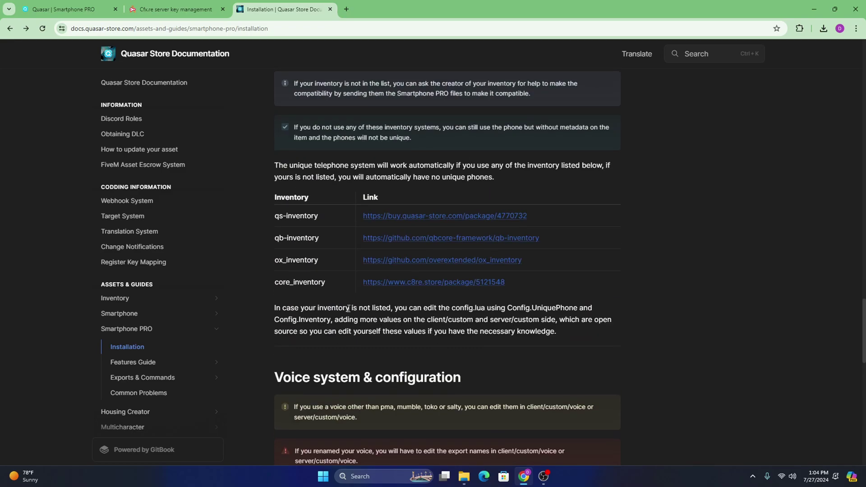
pyautogui.scroll(-5, 354, 306)
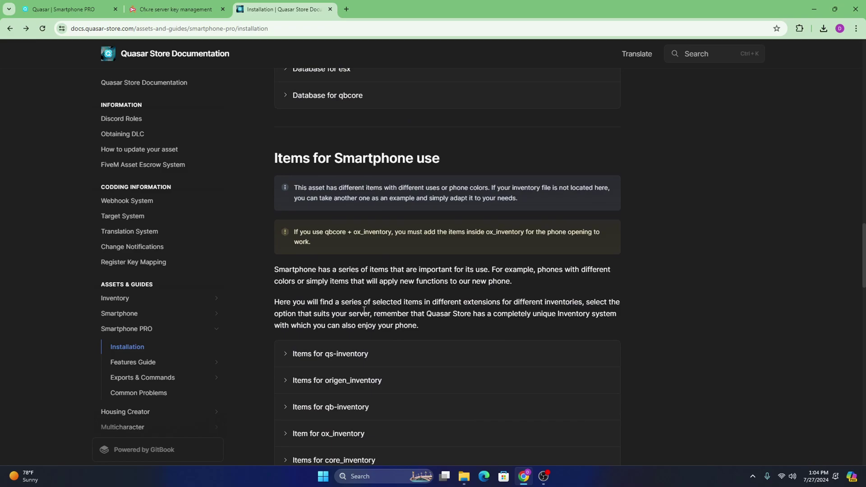
pyautogui.scroll(-2, 397, 373)
# Step: Go up to the server resources folder and open [inventory]/ox_inventory/data/items.lua in VS Code
pyautogui.click(464, 477)
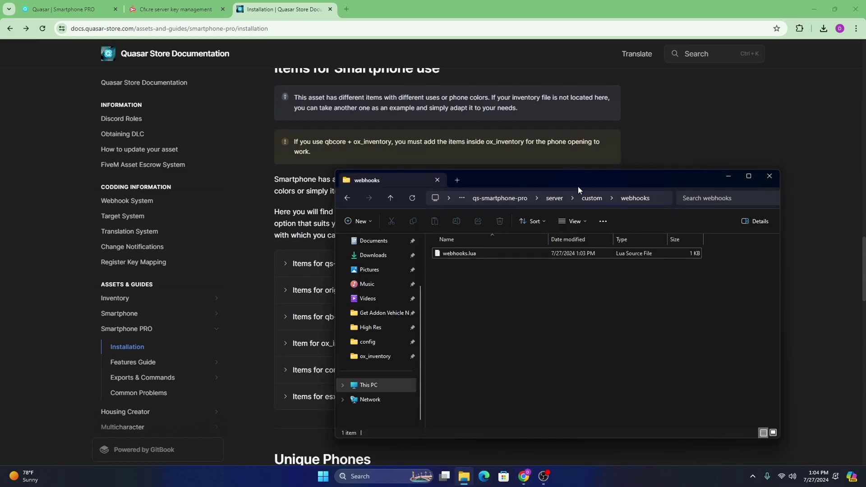
pyautogui.click(519, 156)
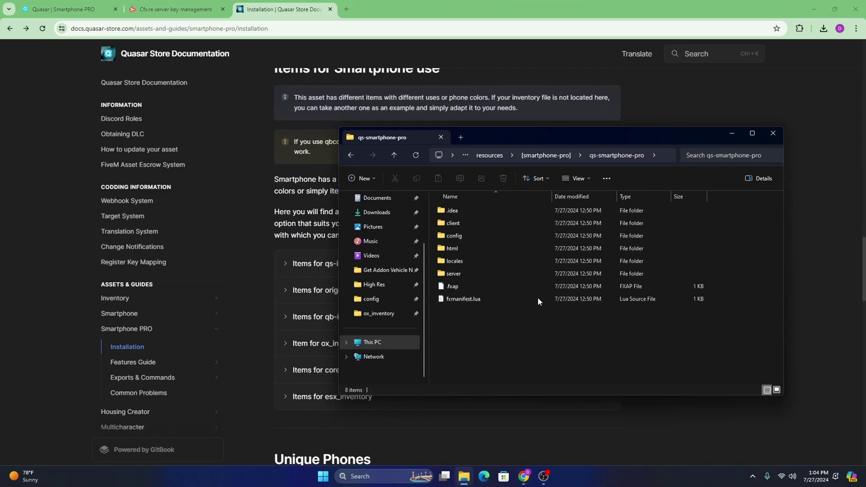
pyautogui.click(491, 155)
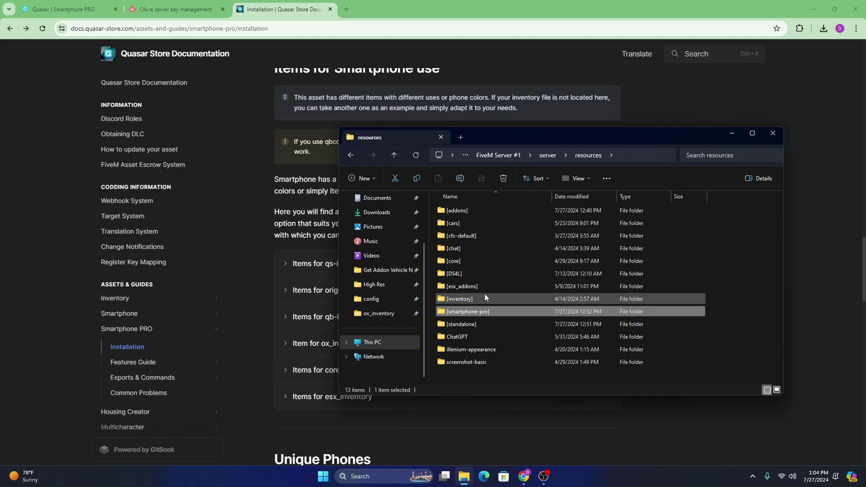
pyautogui.doubleClick(484, 296)
pyautogui.moveTo(535, 127); pyautogui.dragTo(607, 91)
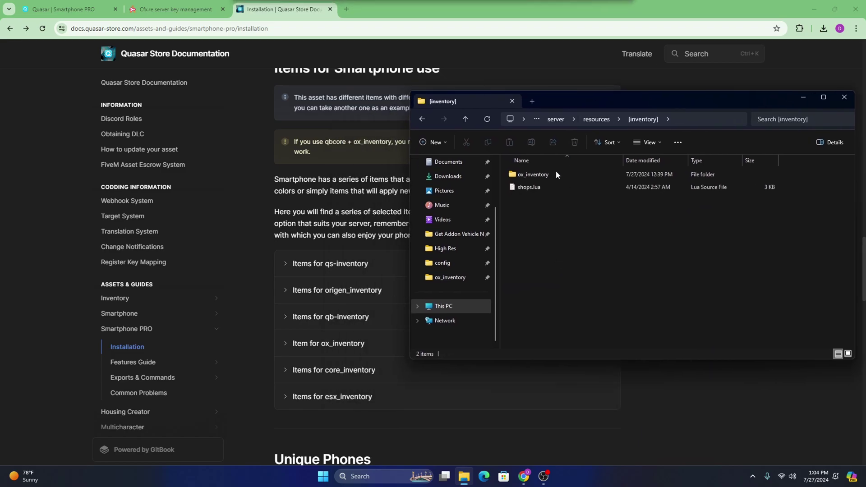
pyautogui.doubleClick(537, 175)
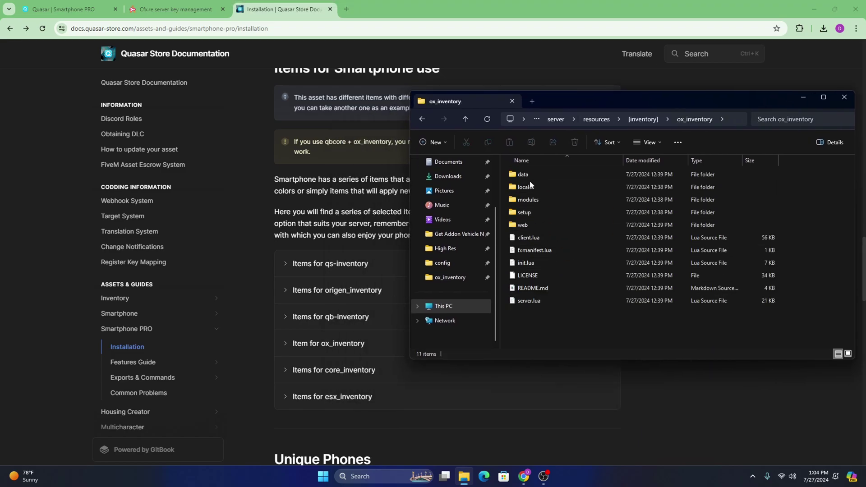
pyautogui.doubleClick(534, 178)
pyautogui.doubleClick(535, 216)
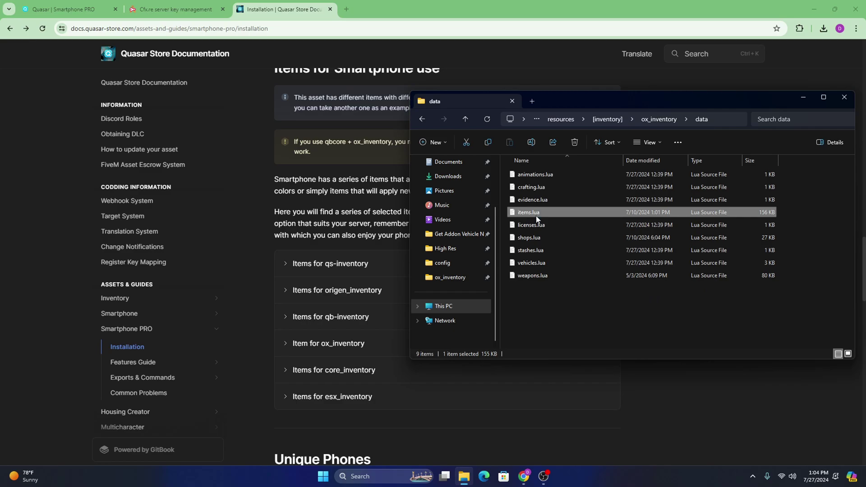
pyautogui.scroll(-11, 244, 251)
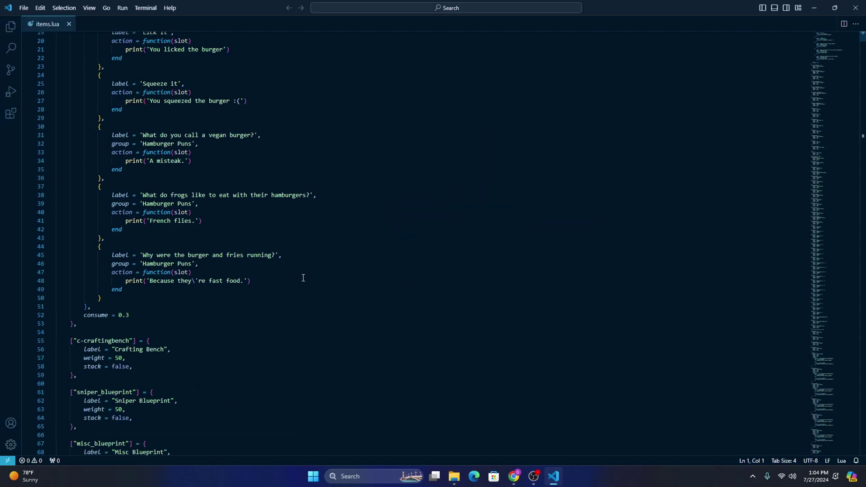
# Step: Expand and copy the 'Item for ox_inventory' code from the documentation
pyautogui.click(514, 476)
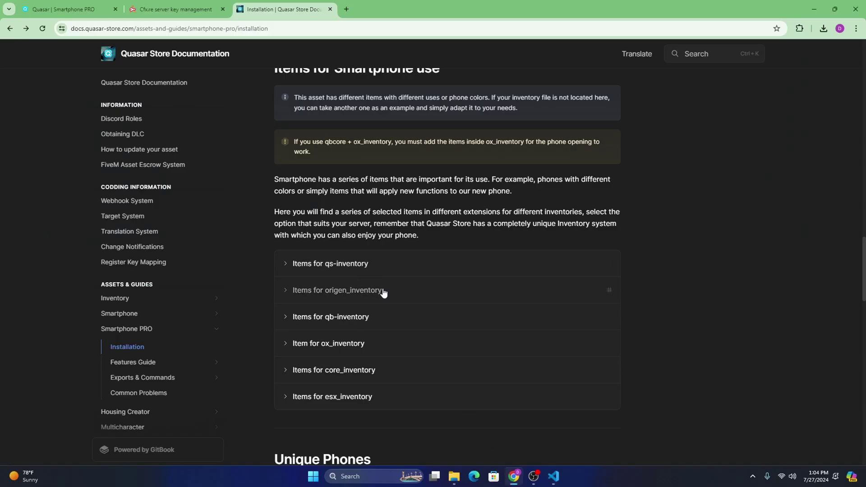
pyautogui.scroll(-1, 406, 402)
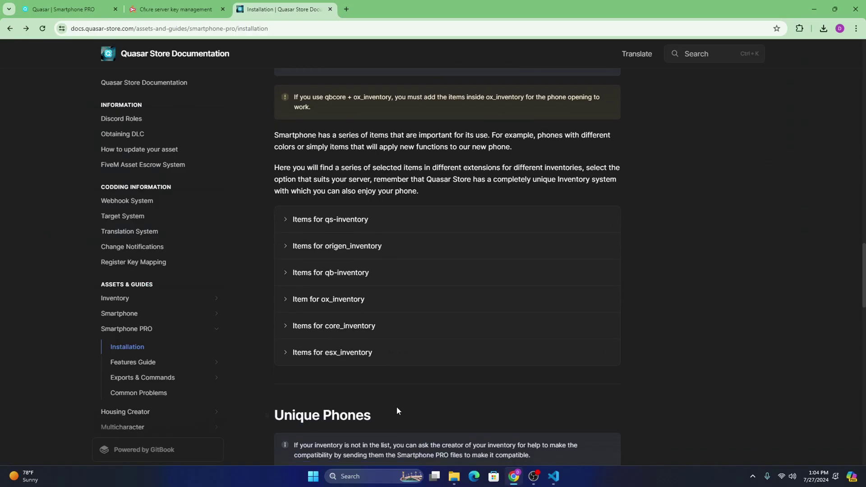
pyautogui.click(315, 299)
pyautogui.scroll(-2, 426, 361)
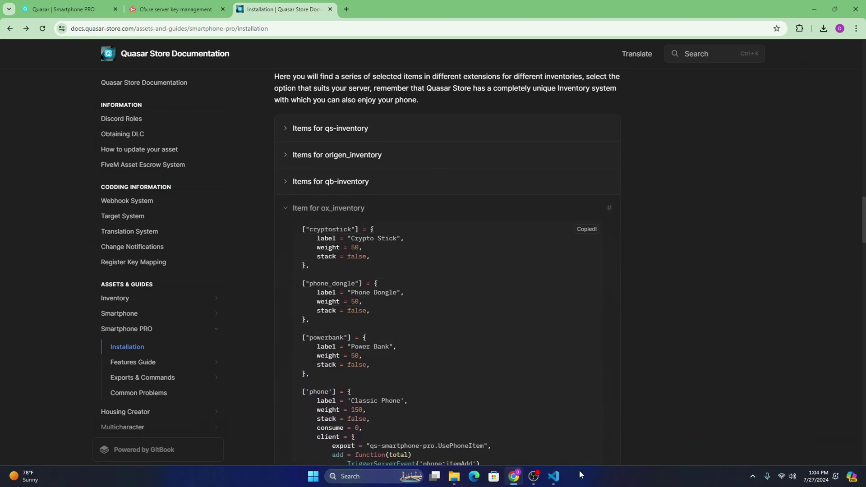
# Step: Paste the smartphone items after line 53 in items.lua, save, and close VS Code
pyautogui.click(553, 476)
pyautogui.click(110, 190)
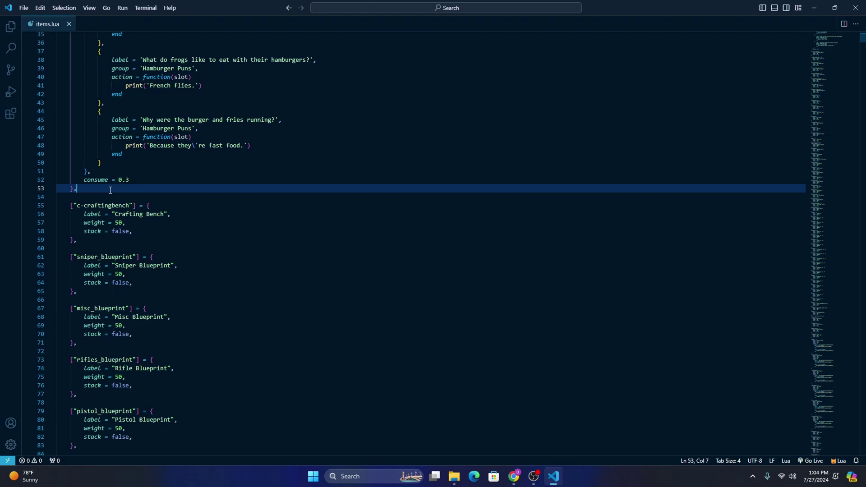
pyautogui.press('Return')
pyautogui.press('Return')
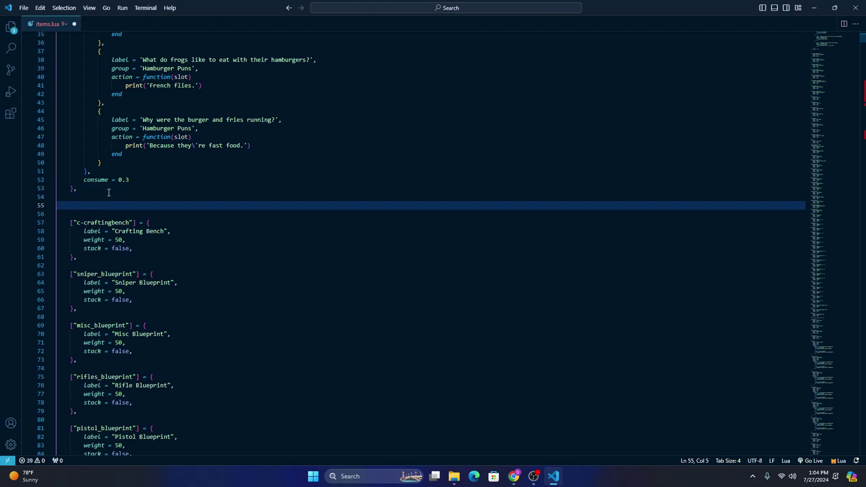
pyautogui.hotkey('ctrl', 'v')
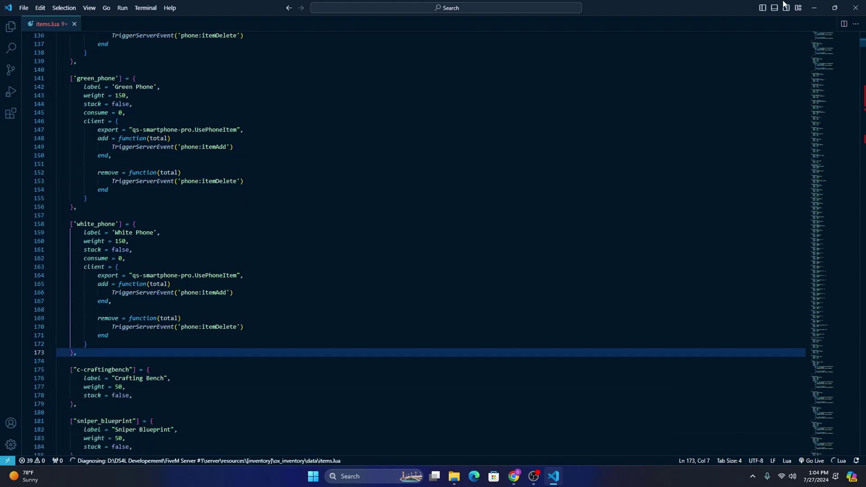
pyautogui.click(24, 7)
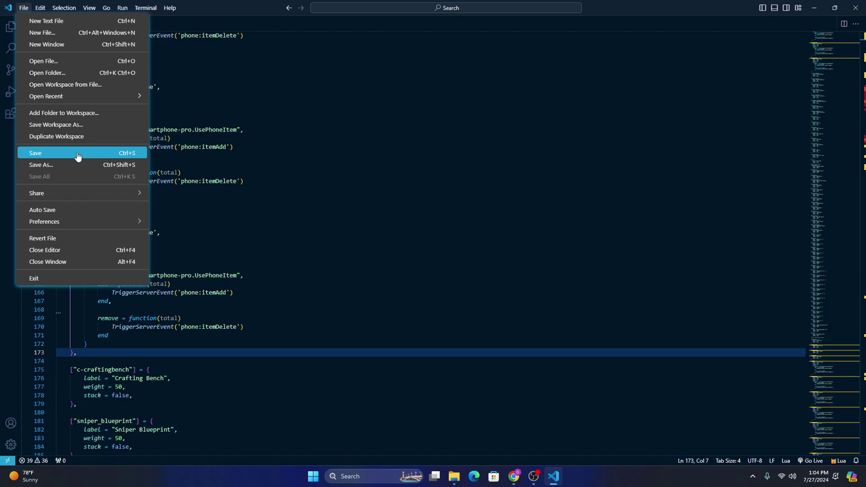
pyautogui.click(72, 153)
pyautogui.click(862, 7)
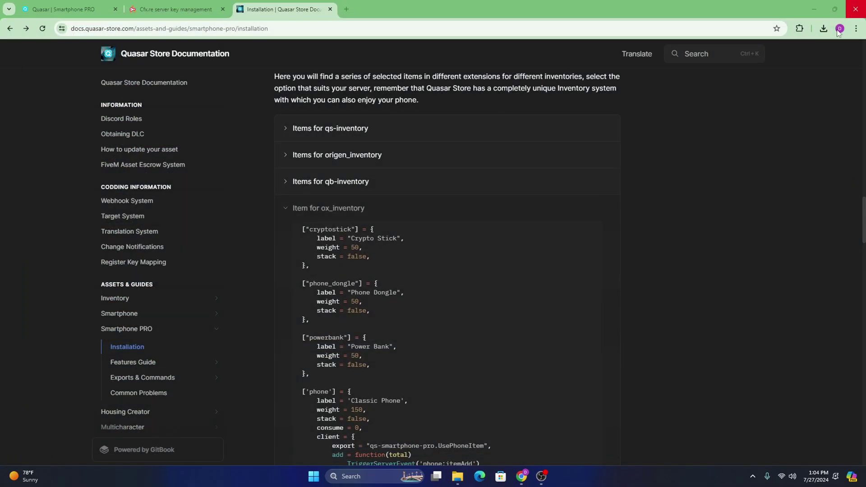
# Step: Expand and collapse the ox, qb, origen, qs, esx and core inventory item lists
pyautogui.click(306, 207)
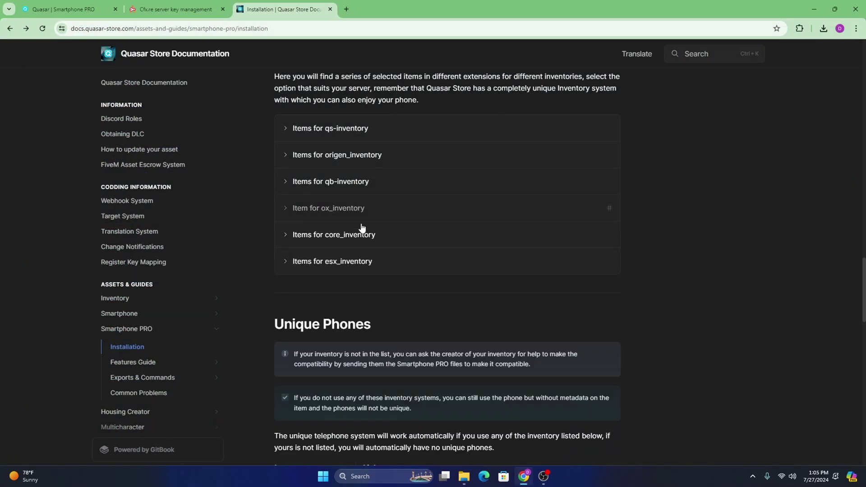
pyautogui.click(343, 182)
pyautogui.click(348, 182)
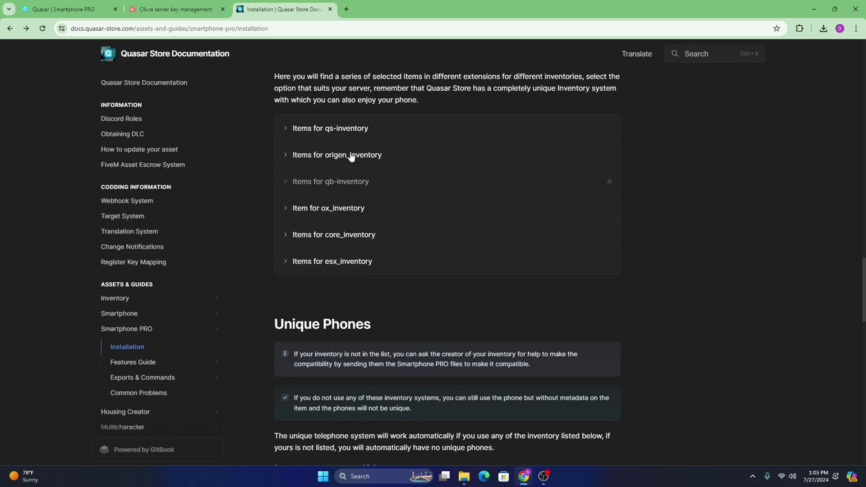
pyautogui.click(353, 154)
pyautogui.scroll(-1, 451, 270)
pyautogui.scroll(4, 347, 275)
pyautogui.click(347, 276)
pyautogui.click(344, 269)
pyautogui.scroll(-8, 393, 272)
pyautogui.scroll(6, 361, 225)
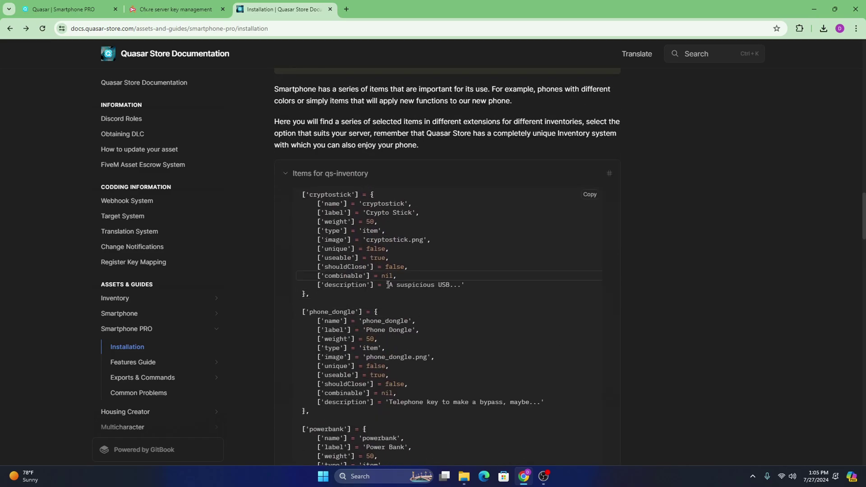
pyautogui.click(338, 177)
pyautogui.scroll(-3, 338, 177)
pyautogui.click(347, 174)
pyautogui.click(344, 173)
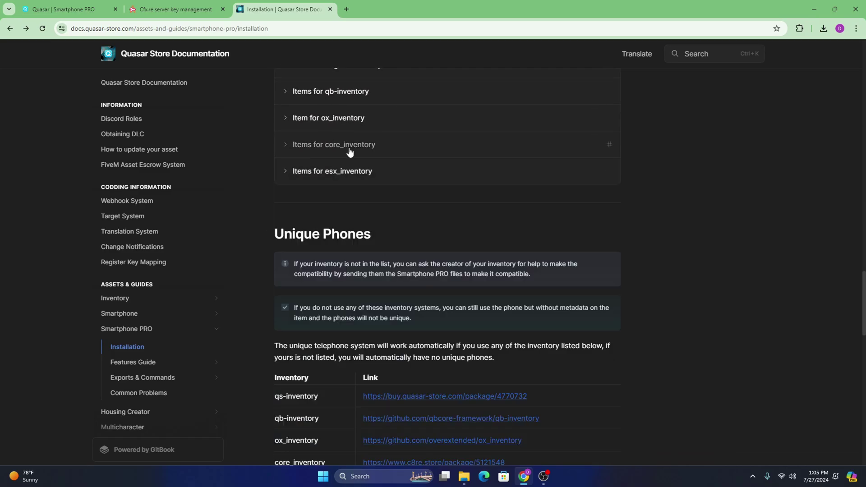
pyautogui.click(402, 151)
pyautogui.scroll(1, 376, 217)
pyautogui.click(316, 191)
# Step: Review the recommended resource start order under Asset positioning
pyautogui.scroll(1, 389, 213)
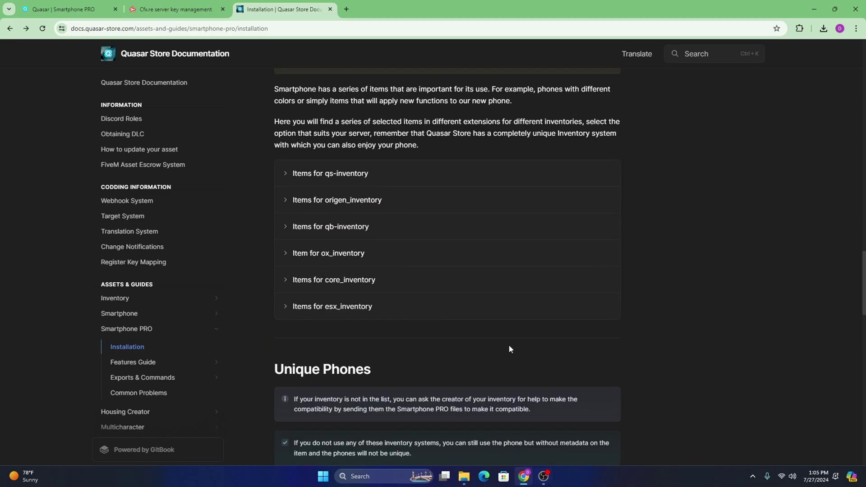
pyautogui.scroll(5, 458, 301)
pyautogui.scroll(8, 460, 316)
pyautogui.scroll(-3, 460, 317)
pyautogui.scroll(4, 459, 315)
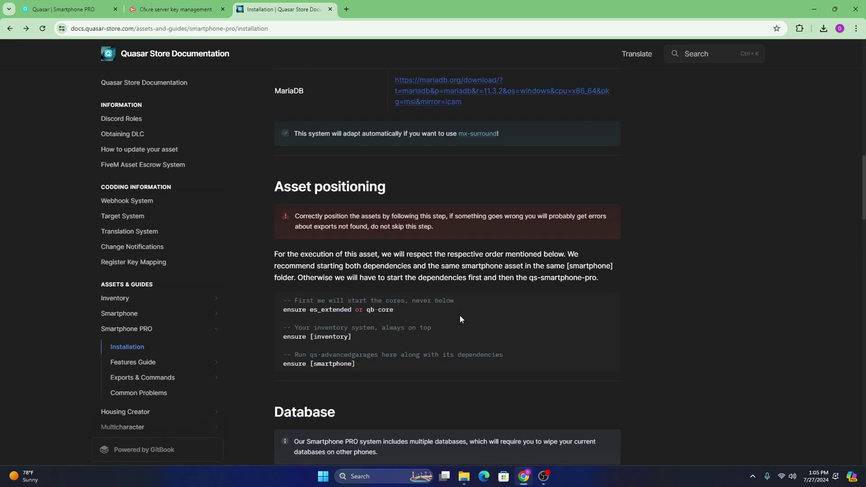
pyautogui.moveTo(371, 363); pyautogui.dragTo(308, 310)
pyautogui.click(368, 368)
pyautogui.moveTo(366, 328); pyautogui.dragTo(368, 329)
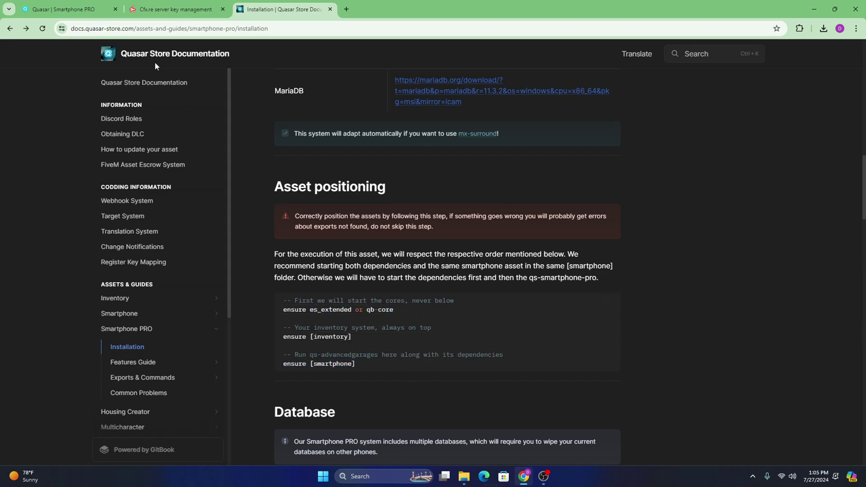
# Step: Navigate File Explorer up to the FiveM server folder and open server.cfg in VS Code
pyautogui.click(72, 10)
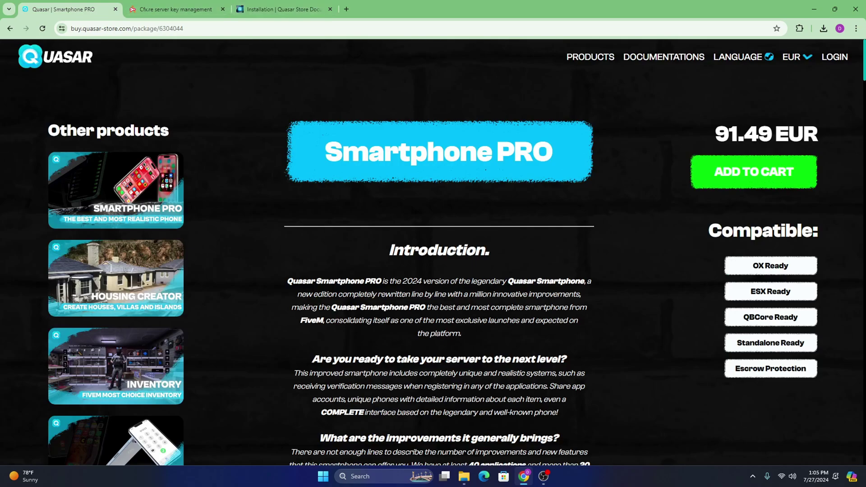
pyautogui.click(464, 477)
pyautogui.moveTo(607, 96); pyautogui.dragTo(418, 94)
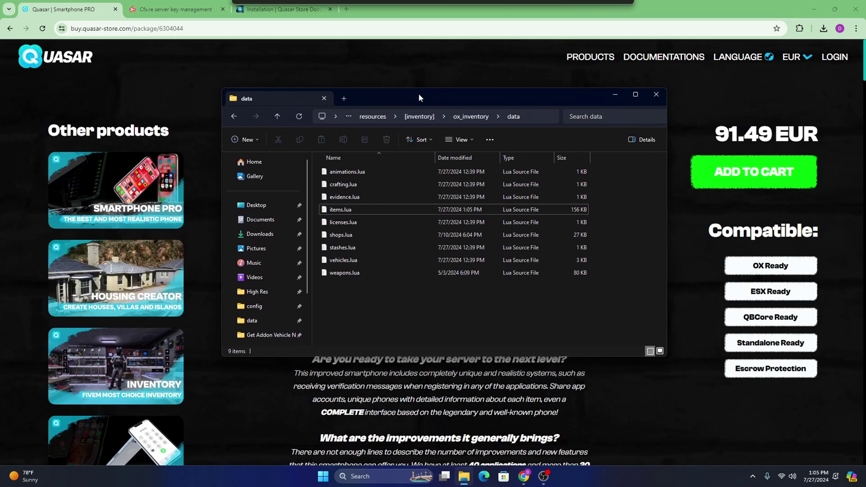
pyautogui.click(372, 116)
pyautogui.click(398, 120)
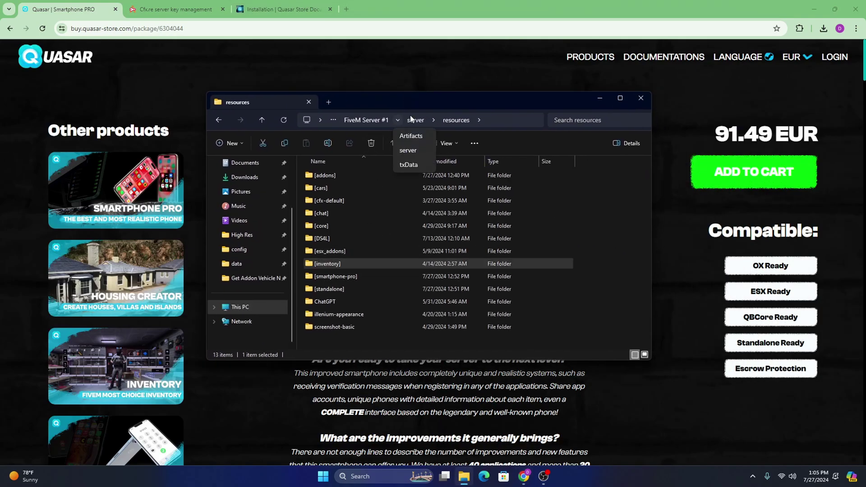
pyautogui.click(415, 120)
pyautogui.click(338, 242)
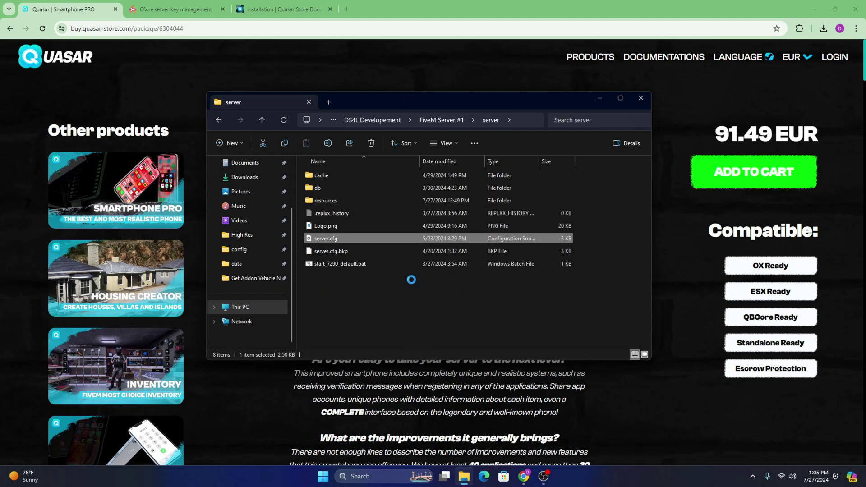
# Step: Add a new line after ensure [inventory] and check the [smartphone-pro] folder name in resources
pyautogui.scroll(-12, 302, 253)
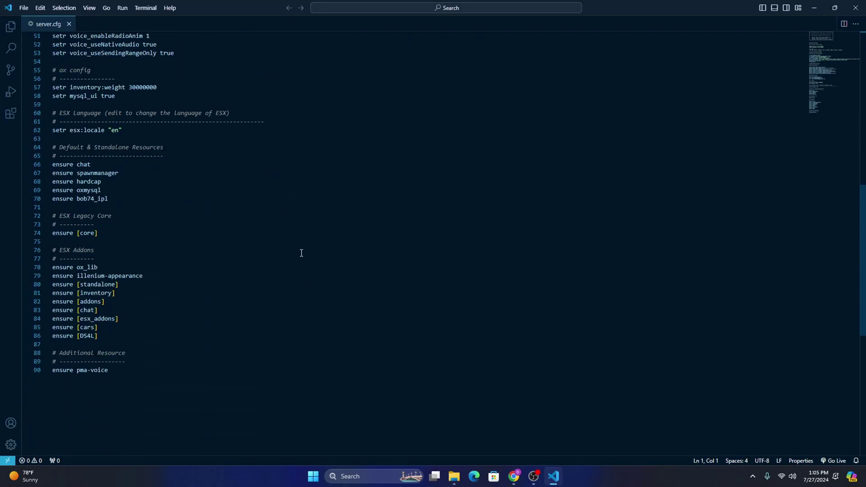
pyautogui.scroll(-2, 188, 270)
pyautogui.click(125, 249)
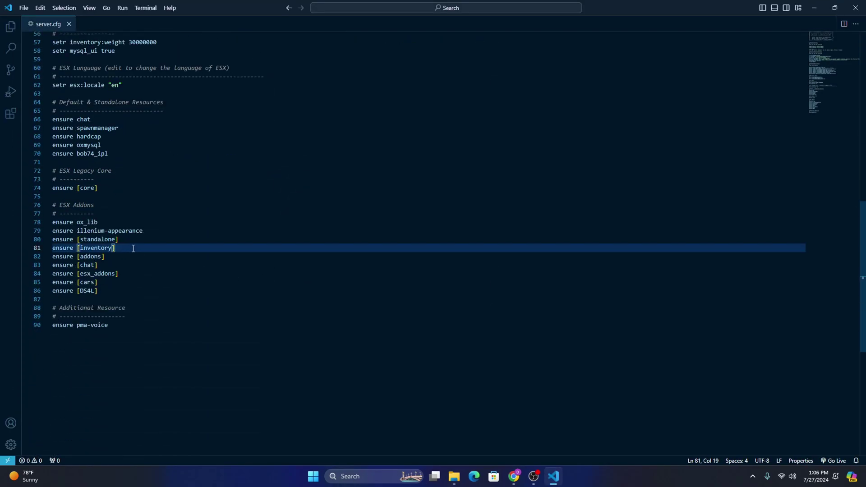
pyautogui.press('Return')
pyautogui.click(453, 476)
pyautogui.click(347, 202)
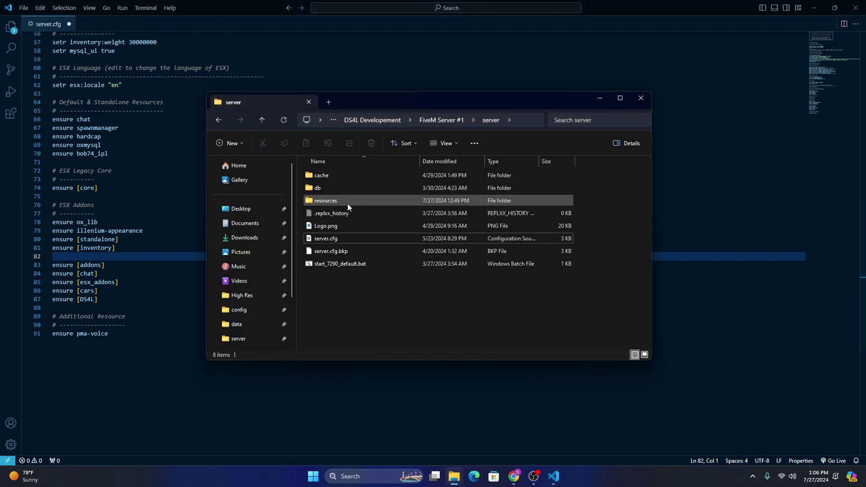
pyautogui.doubleClick(347, 202)
pyautogui.click(340, 280)
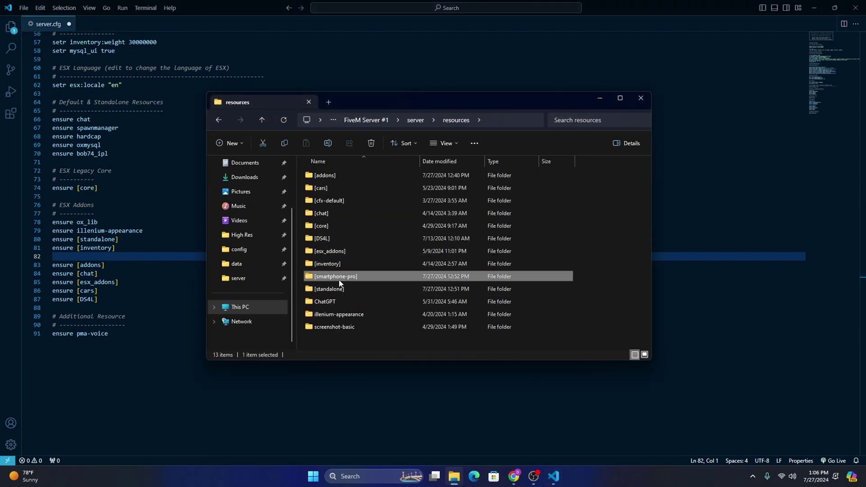
pyautogui.click(156, 257)
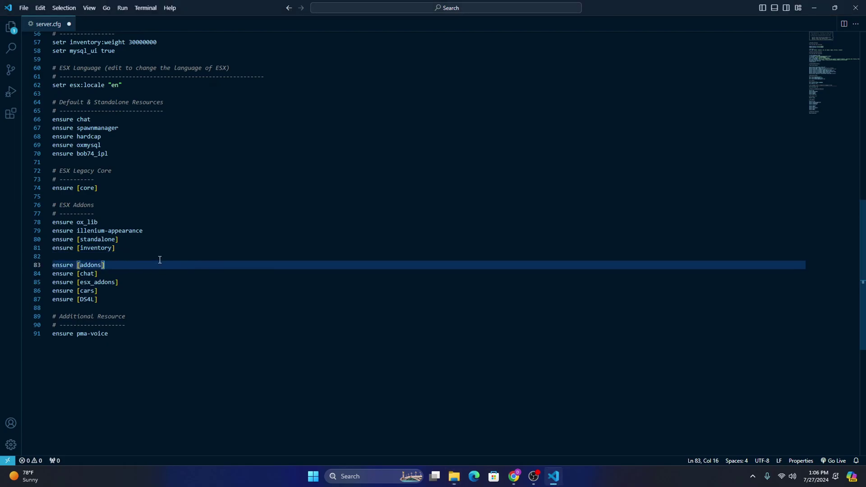
# Step: Enter 'ensure [smartphone-pro]' on the new line, save server.cfg, and close VS Code
pyautogui.write('enr')
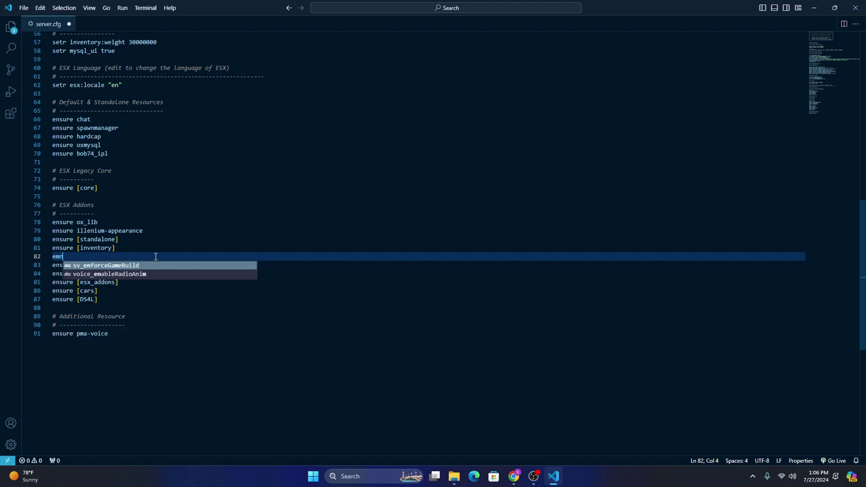
pyautogui.press('BackSpace')
pyautogui.write('su')
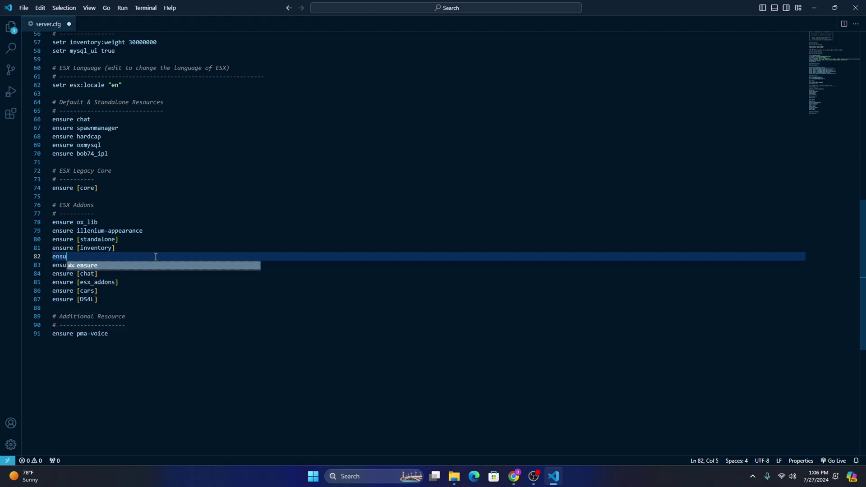
pyautogui.write('re')
pyautogui.write('[smartphone-pro]')
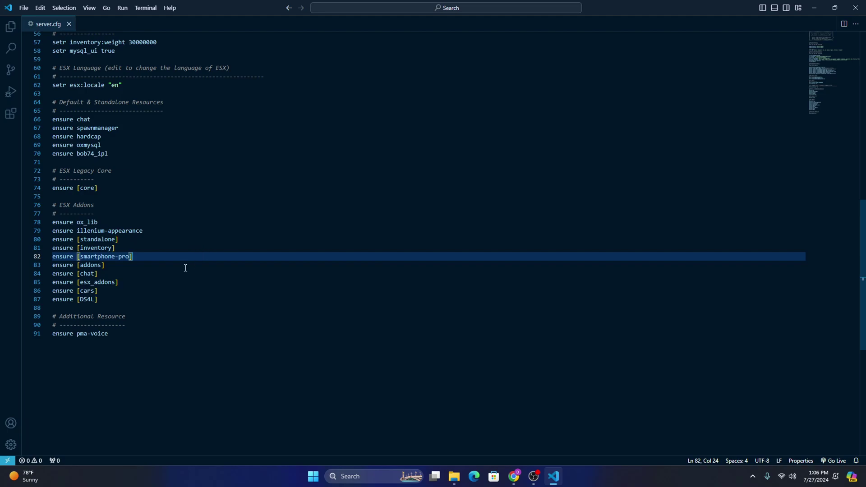
pyautogui.press('Up')
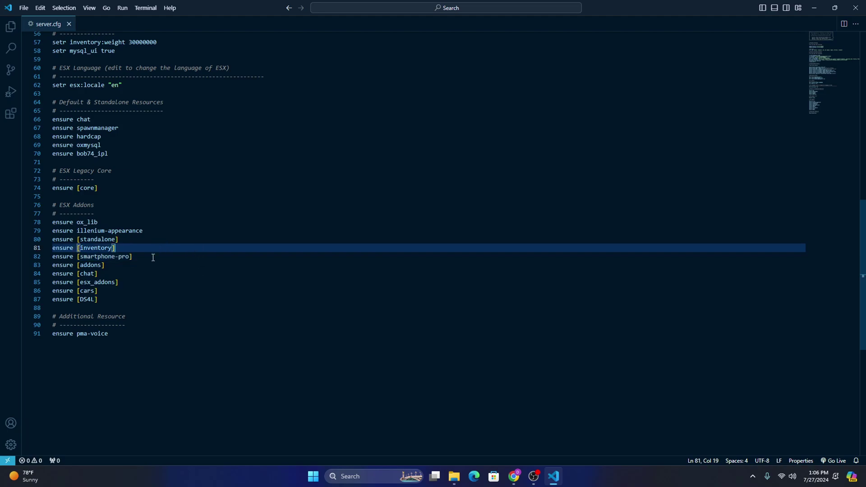
pyautogui.doubleClick(72, 255)
pyautogui.press('End')
pyautogui.scroll(3, 63, 270)
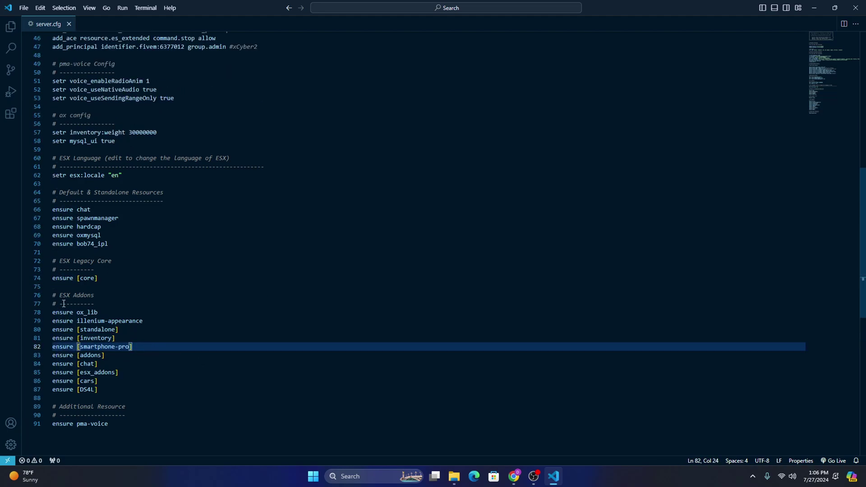
pyautogui.scroll(-3, 55, 296)
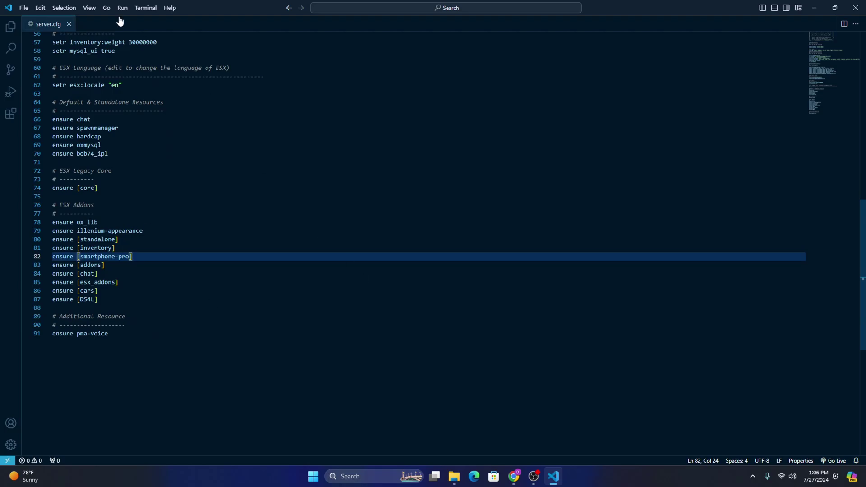
pyautogui.click(26, 10)
pyautogui.click(45, 152)
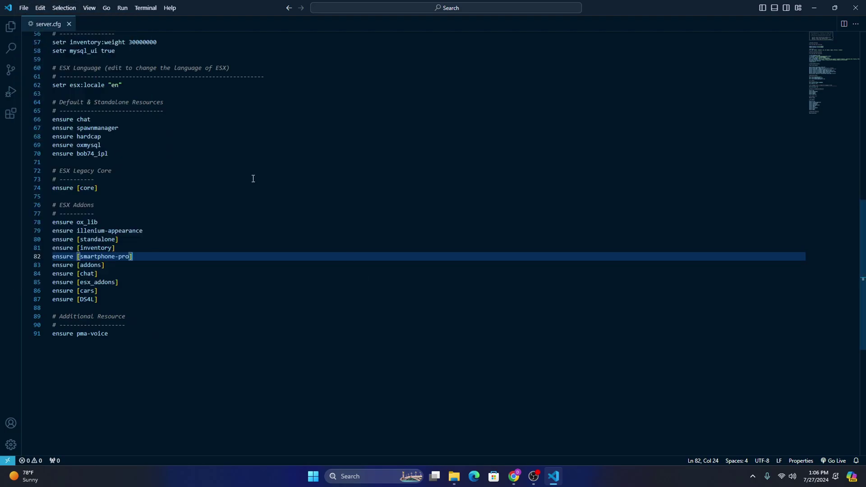
pyautogui.click(861, 4)
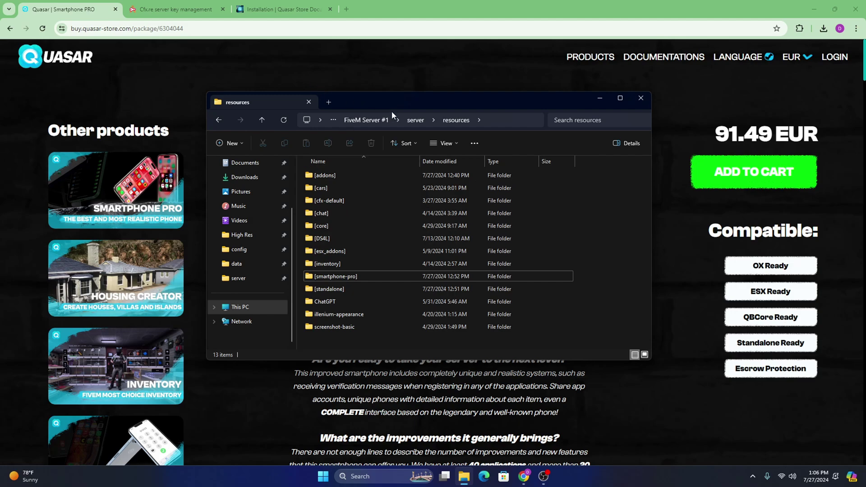
# Step: On Desktop 2, load txAdmin at localhost:40120 and restart the server from Live Console
pyautogui.press('super+Tab')
pyautogui.click(422, 393)
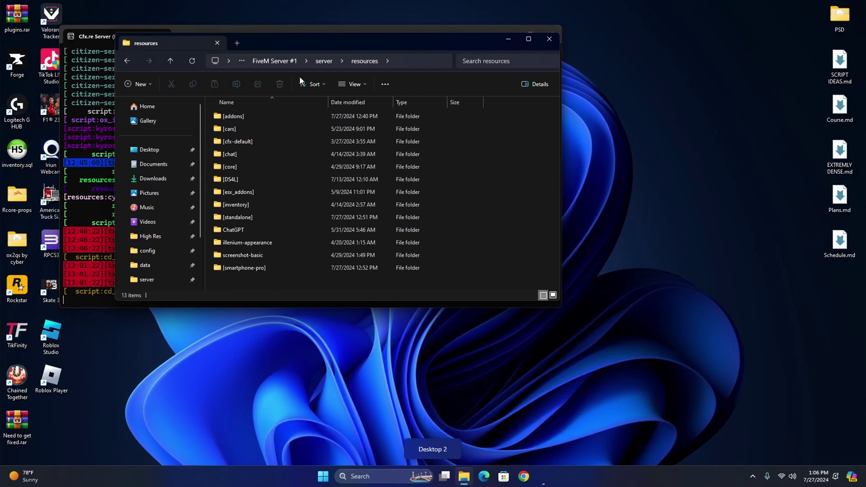
pyautogui.click(523, 476)
pyautogui.click(393, 209)
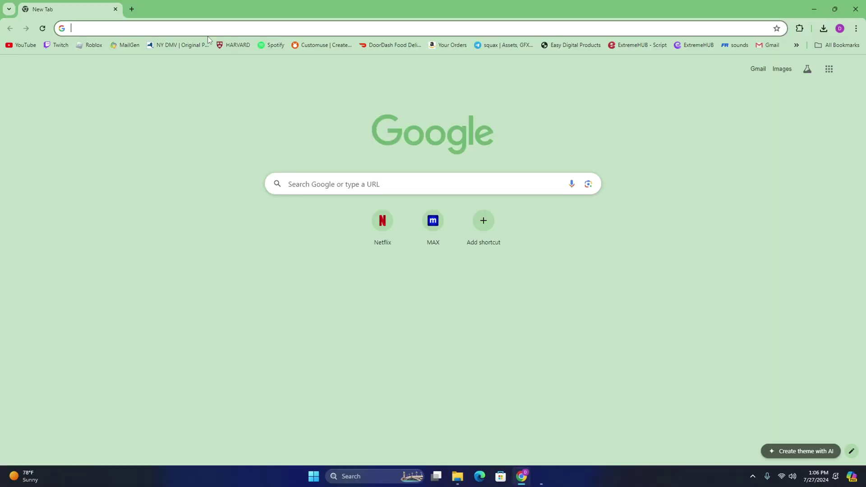
pyautogui.write('localhost:40120')
pyautogui.press('Return')
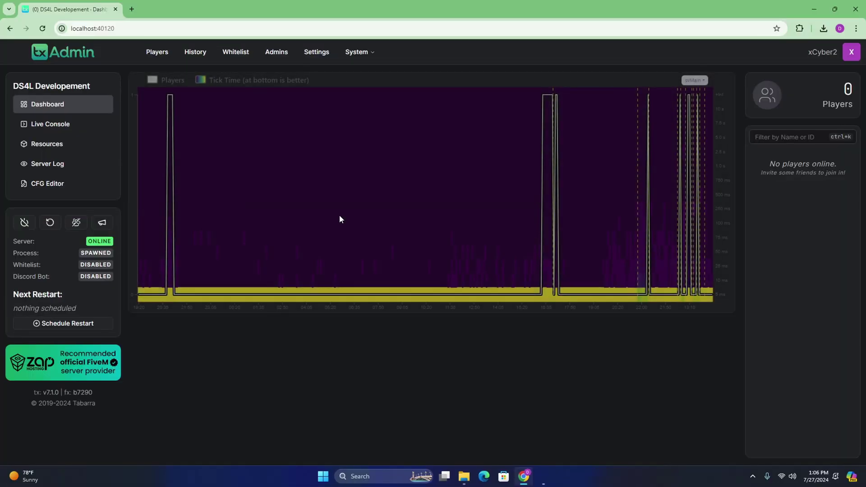
pyautogui.click(58, 129)
pyautogui.click(49, 222)
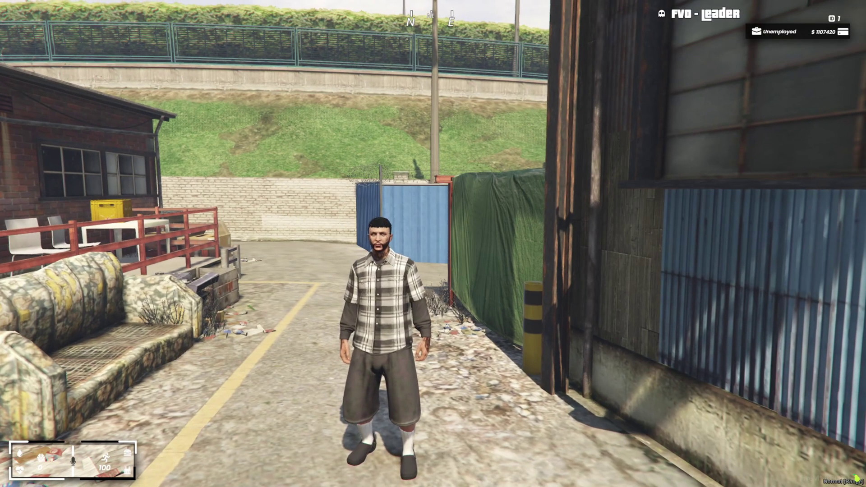
# Step: Take out the phone and start setup, continuing past Data and Privacy and Face ID
pyautogui.press('Tab')
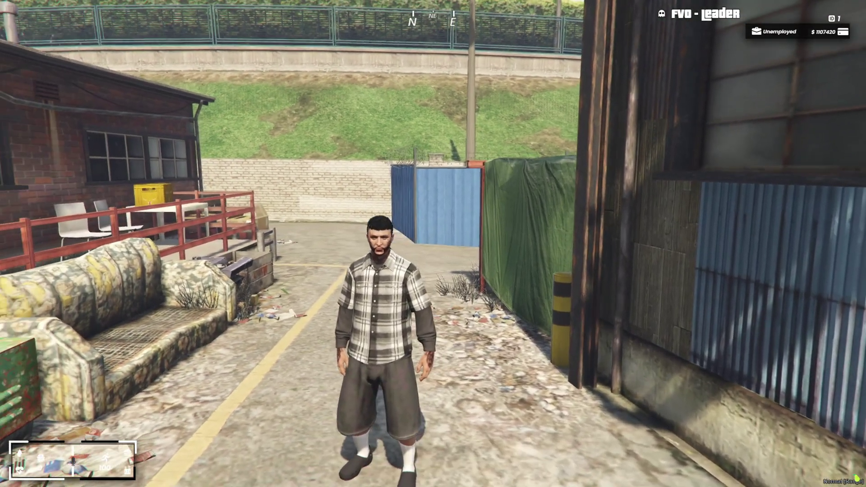
pyautogui.press('m')
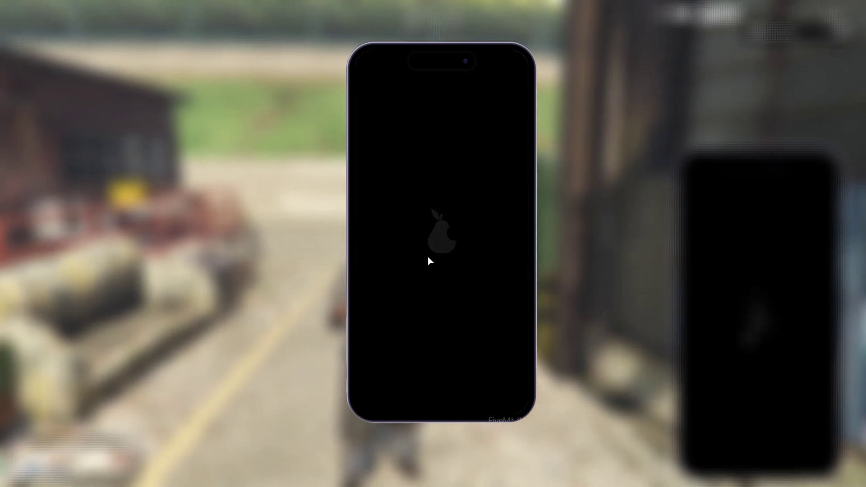
pyautogui.click(452, 401)
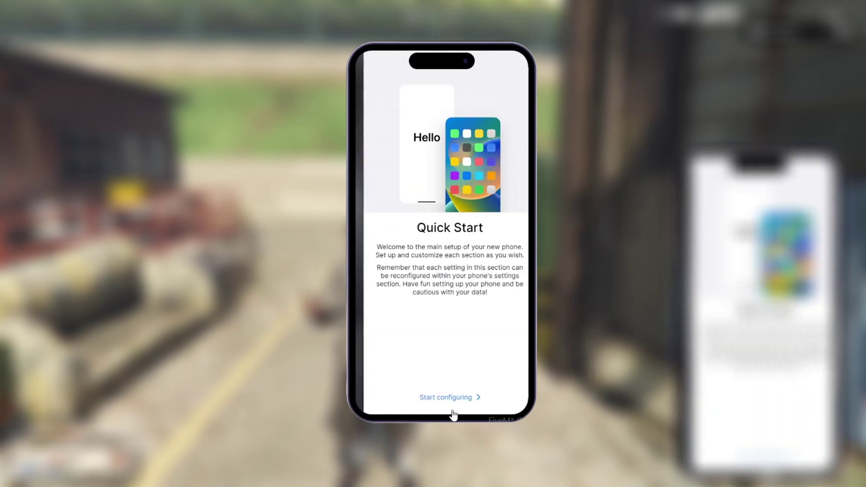
pyautogui.click(451, 399)
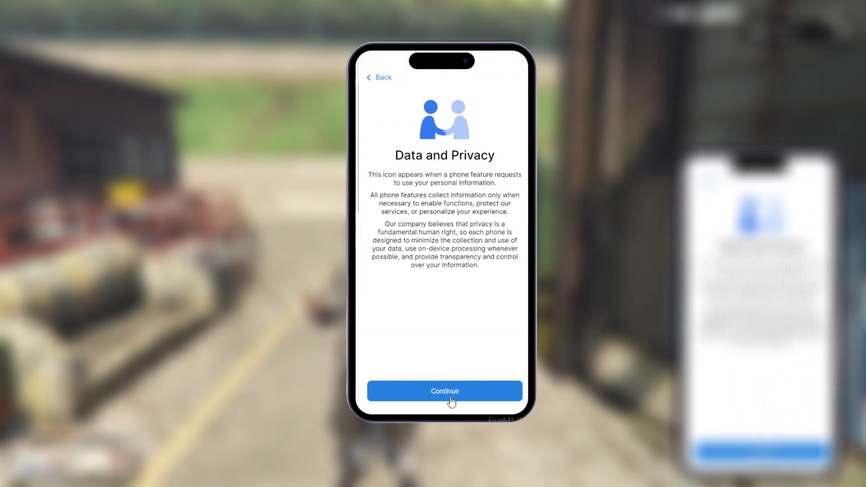
pyautogui.click(451, 390)
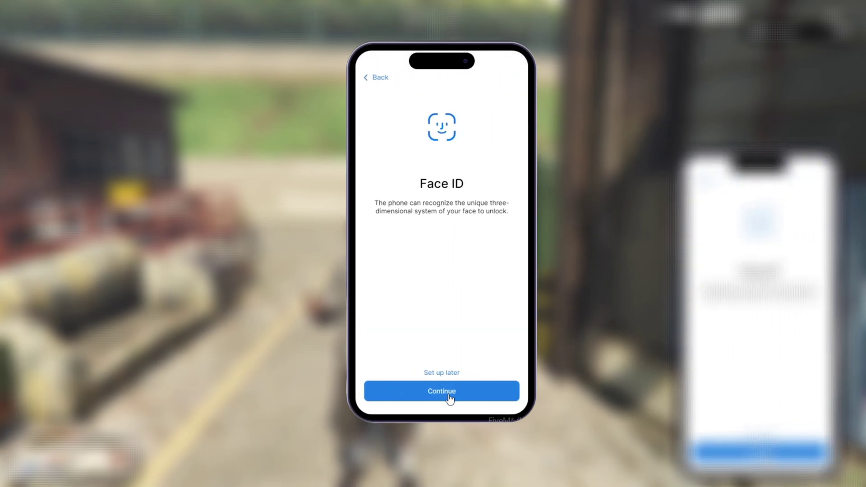
pyautogui.click(447, 394)
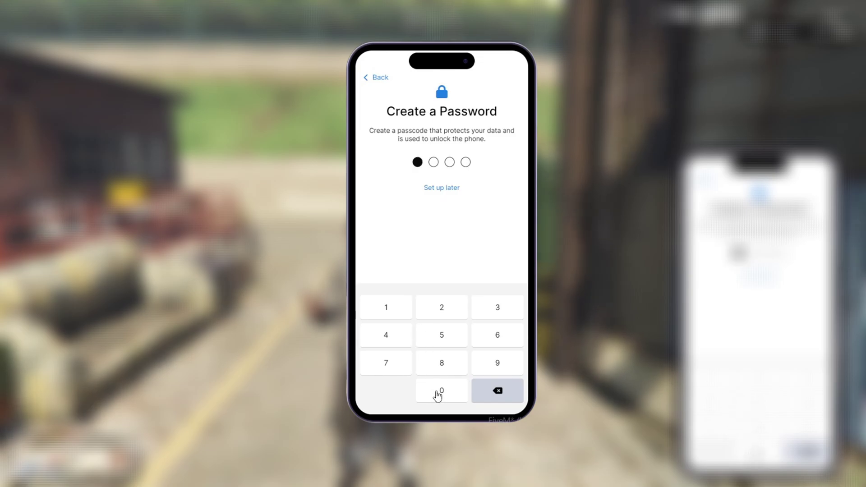
# Step: Set a 4-digit passcode, choose the Dark appearance, and finish the welcome screen
pyautogui.click(437, 395)
pyautogui.click(437, 395)
pyautogui.click(438, 396)
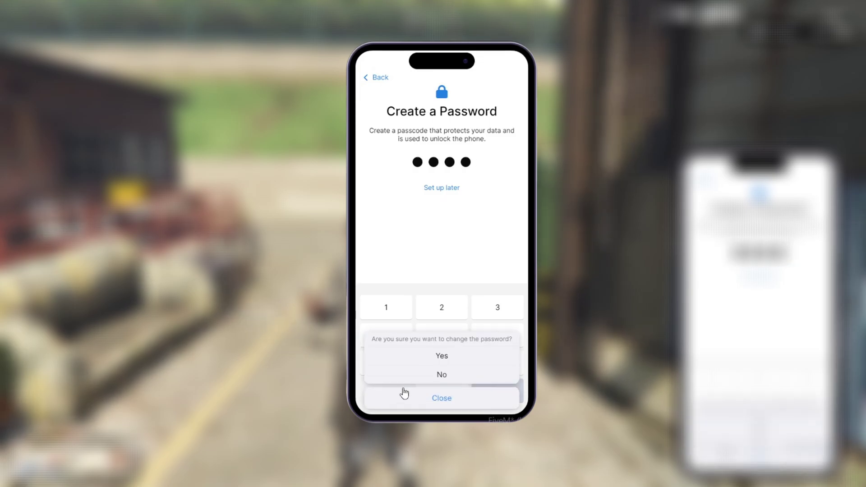
pyautogui.click(444, 356)
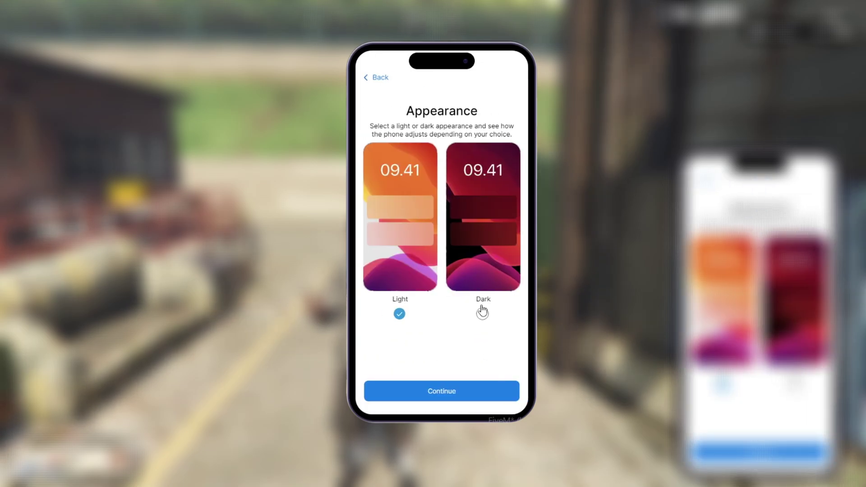
pyautogui.click(484, 345)
pyautogui.click(446, 393)
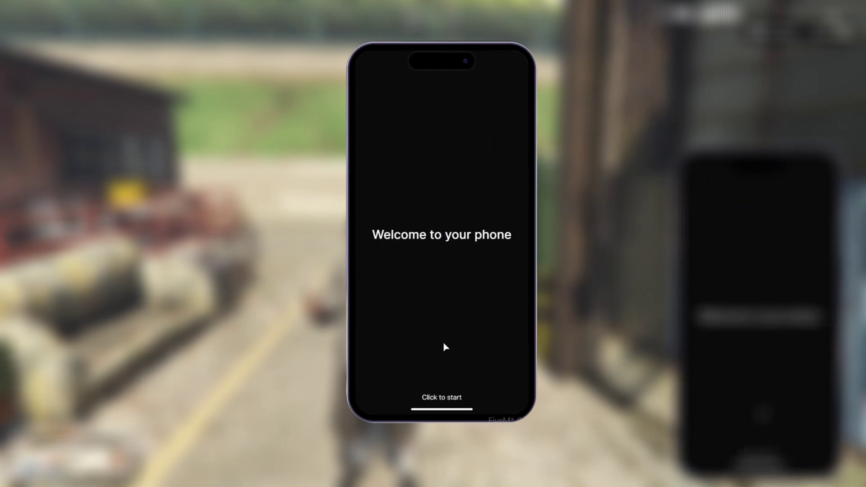
pyautogui.click(435, 412)
# Step: Unlock the phone with the passcode to reach the home screen
pyautogui.click(442, 408)
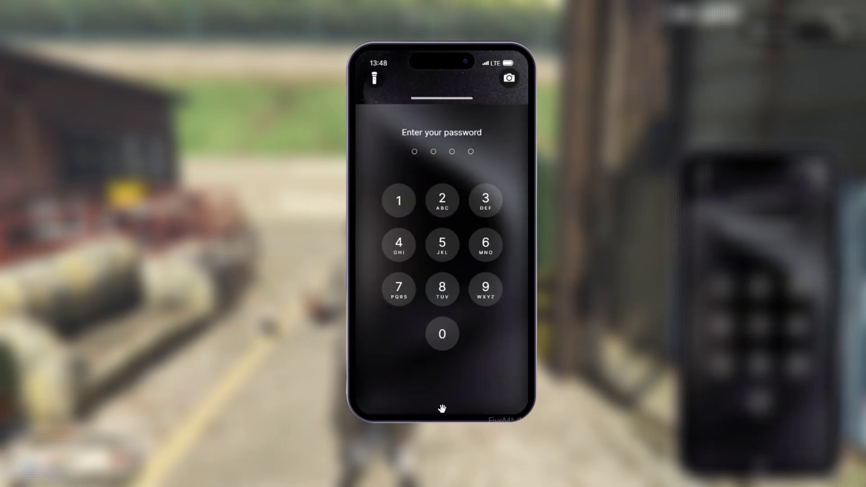
pyautogui.click(442, 334)
pyautogui.click(444, 334)
pyautogui.click(444, 333)
pyautogui.click(444, 333)
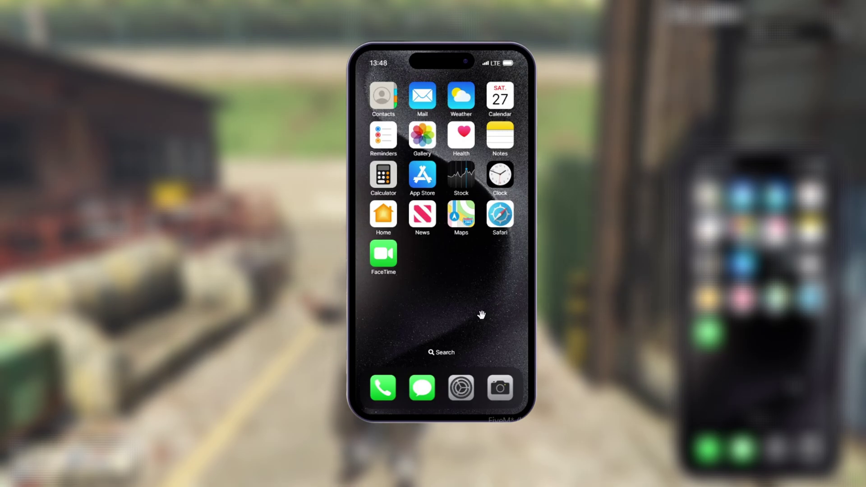
# Step: Open the phone's Settings and look at the General device information
pyautogui.click(461, 383)
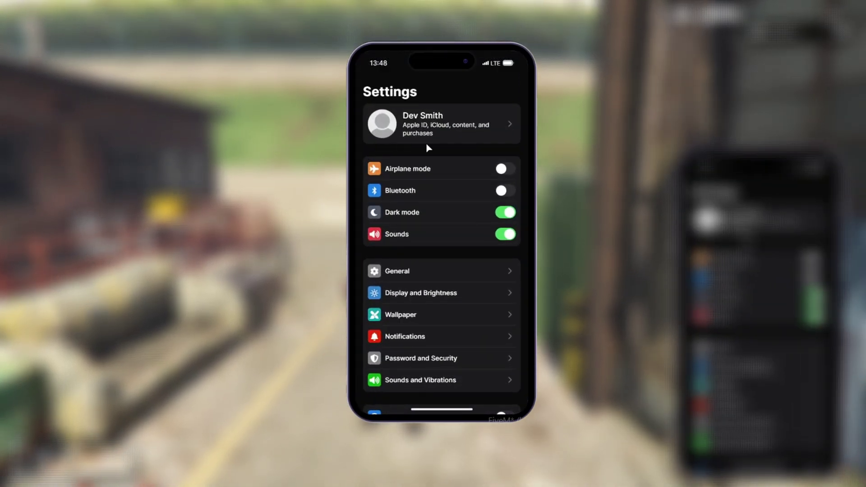
pyautogui.scroll(-5, 442, 306)
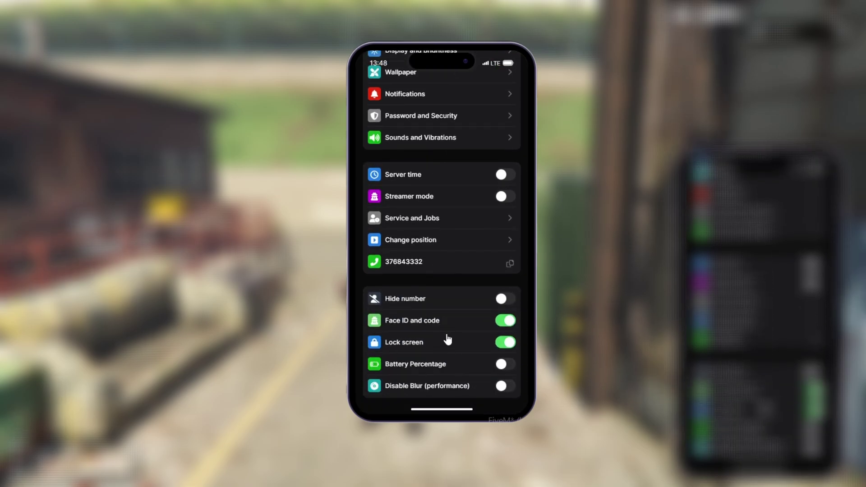
pyautogui.scroll(5, 451, 332)
pyautogui.click(440, 157)
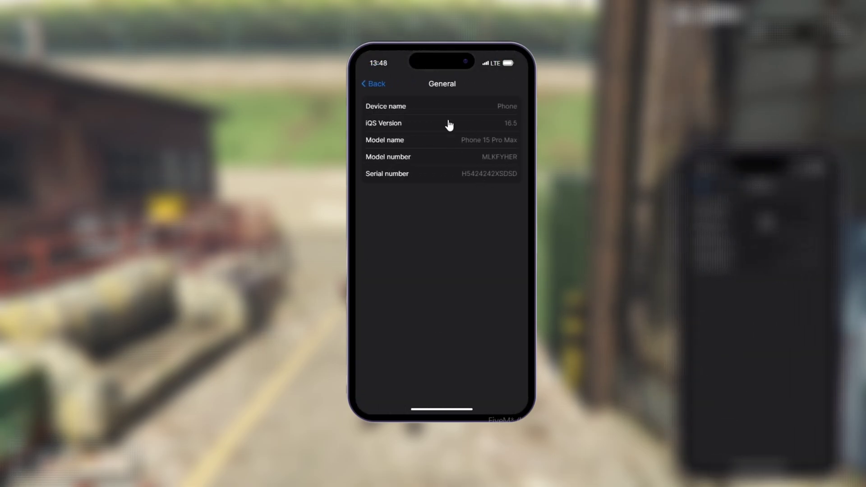
pyautogui.moveTo(394, 154); pyautogui.dragTo(445, 207)
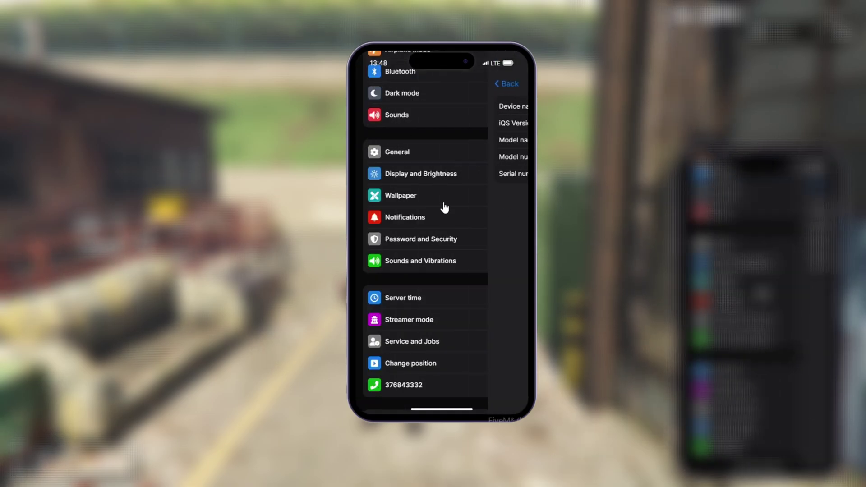
pyautogui.scroll(2, 438, 230)
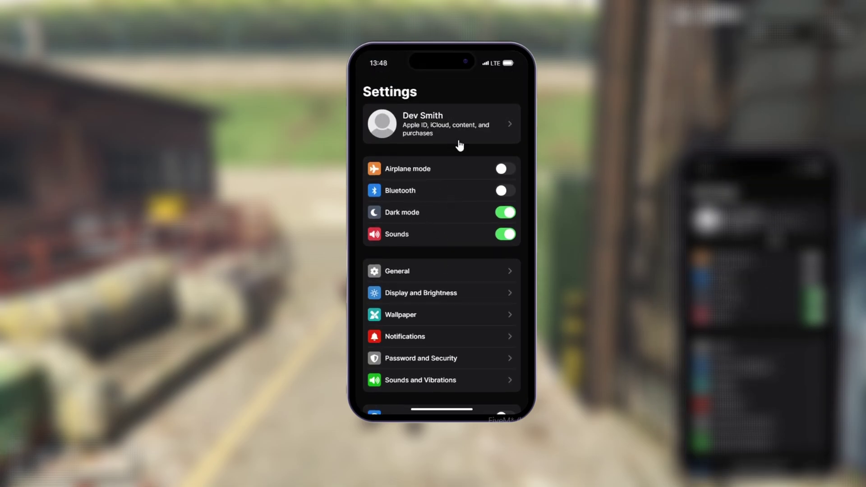
pyautogui.scroll(-2, 450, 279)
# Step: In Display and Brightness, shrink the display scale and try the brightness and light/dark appearance
pyautogui.click(423, 253)
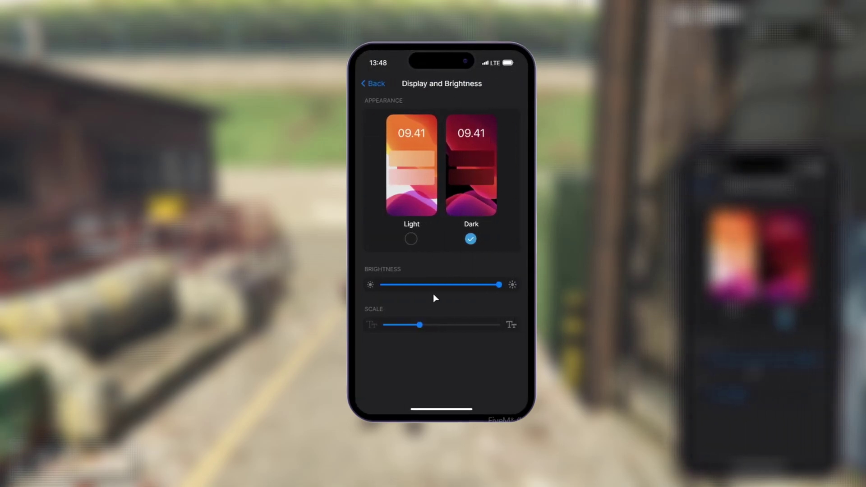
pyautogui.moveTo(413, 323)
pyautogui.mouseDown()
pyautogui.moveTo(402, 319)
pyautogui.moveTo(401, 330)
pyautogui.mouseUp()
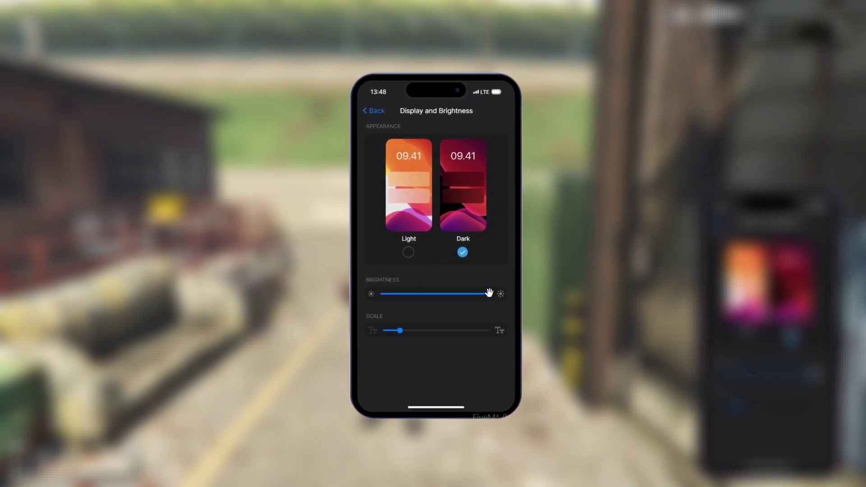
pyautogui.moveTo(490, 291); pyautogui.dragTo(361, 294)
pyautogui.moveTo(469, 298); pyautogui.dragTo(469, 296)
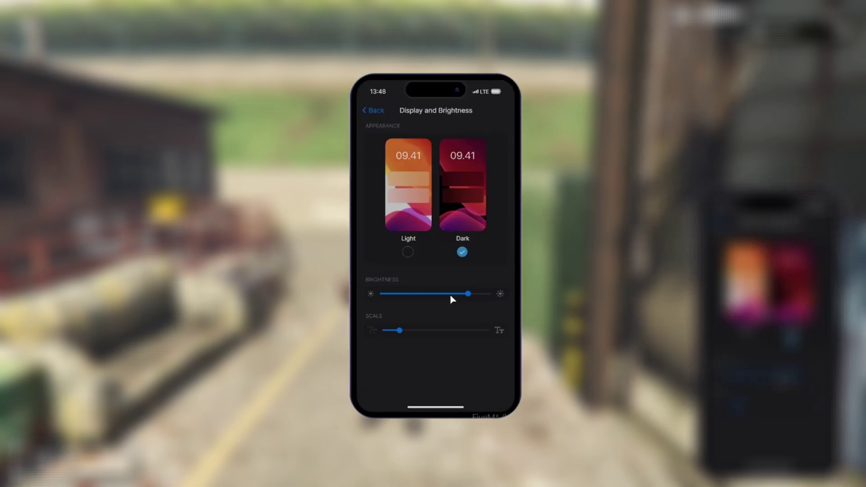
pyautogui.click(408, 251)
pyautogui.click(463, 252)
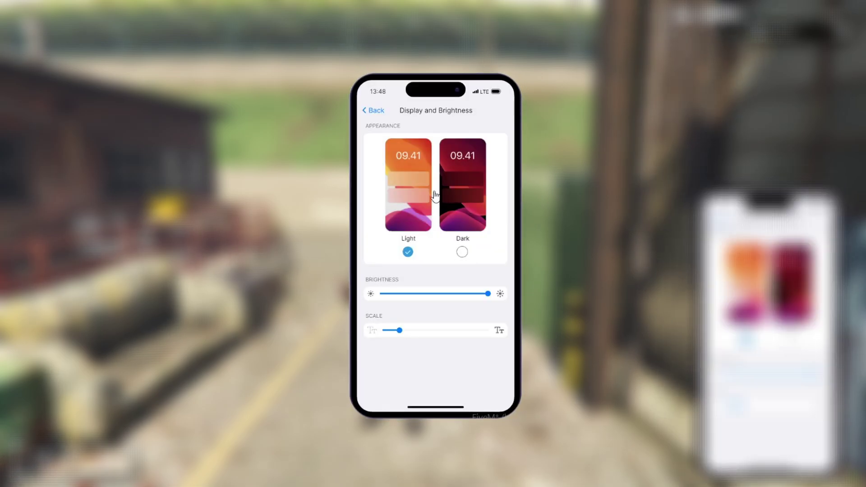
pyautogui.click(376, 110)
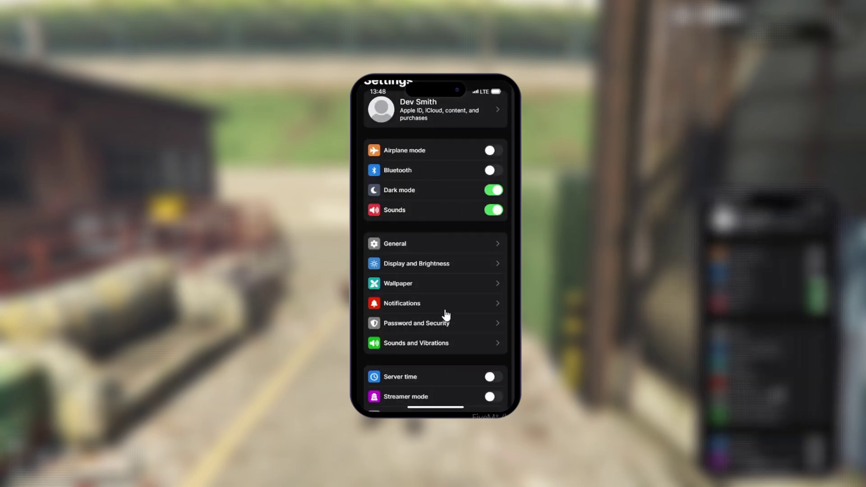
# Step: Look at the Wallpaper and Password & Security settings pages
pyautogui.scroll(-2, 439, 312)
pyautogui.click(422, 214)
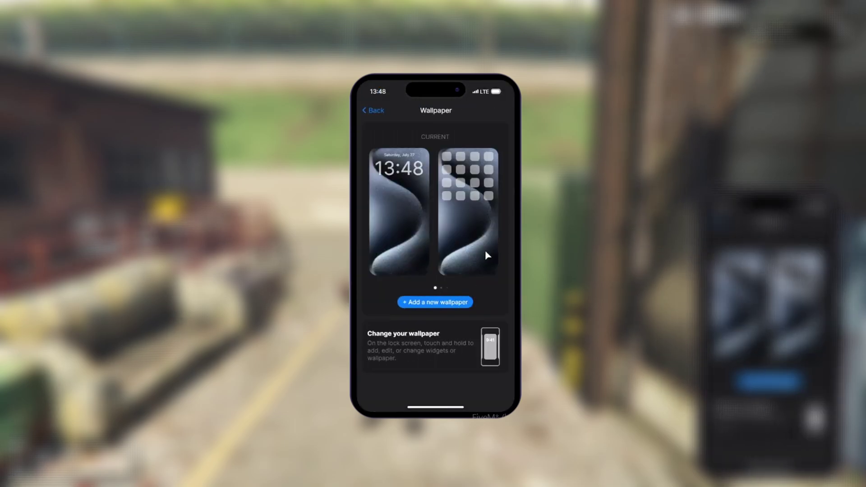
pyautogui.click(376, 111)
pyautogui.click(402, 249)
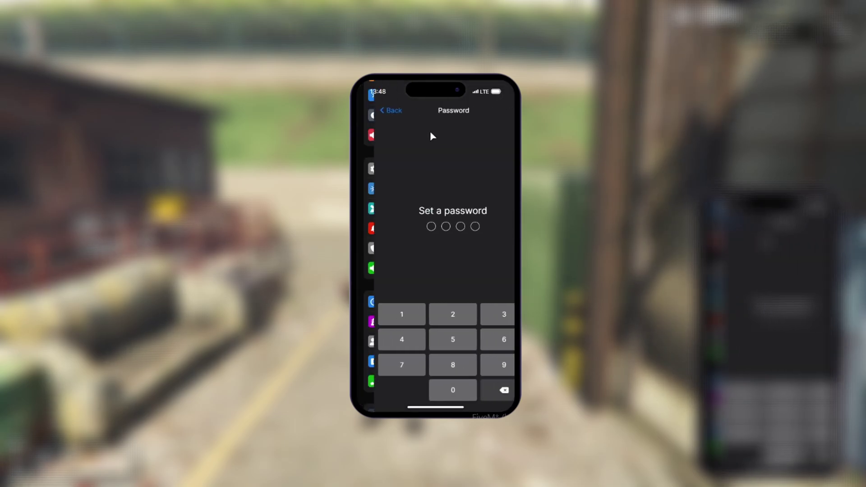
pyautogui.click(378, 111)
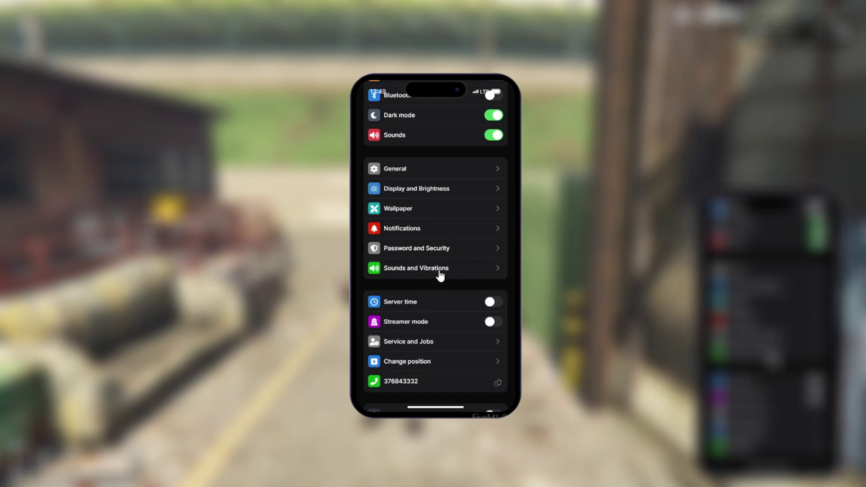
# Step: Turn on the server time clock, hiding the phone number, and Disable Blur (performance)
pyautogui.scroll(-2, 446, 278)
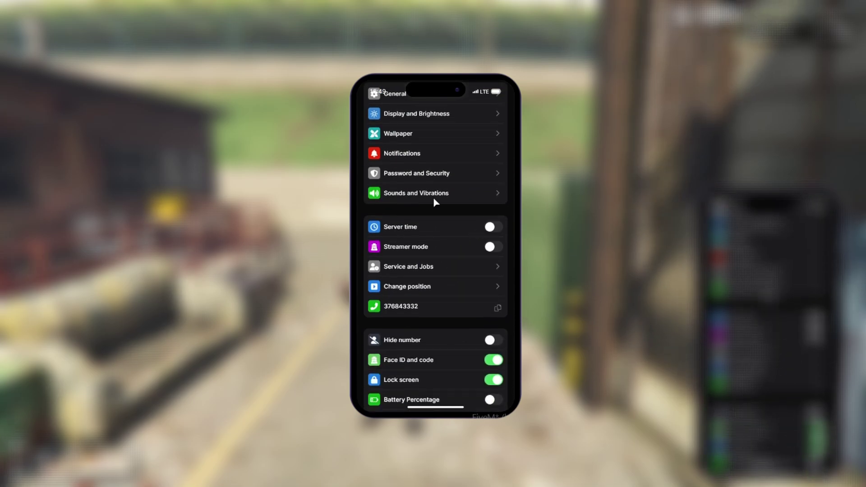
pyautogui.click(493, 227)
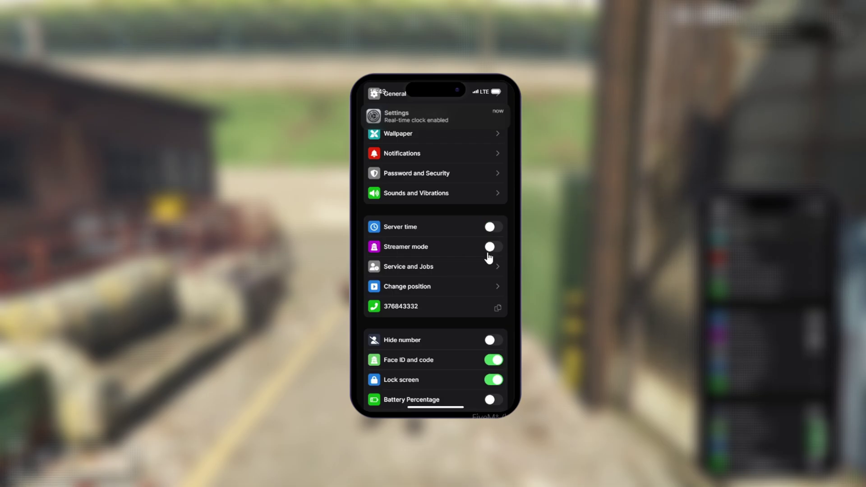
pyautogui.scroll(-1, 443, 320)
pyautogui.click(492, 308)
pyautogui.scroll(8, 453, 323)
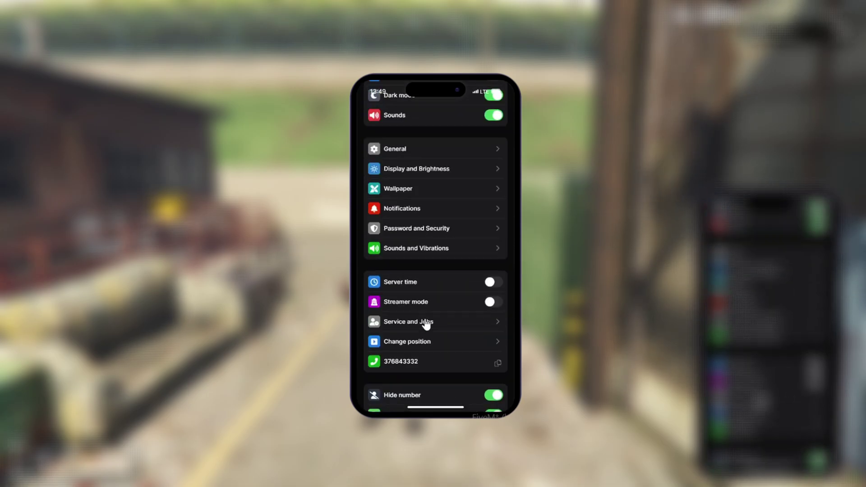
pyautogui.scroll(-8, 455, 320)
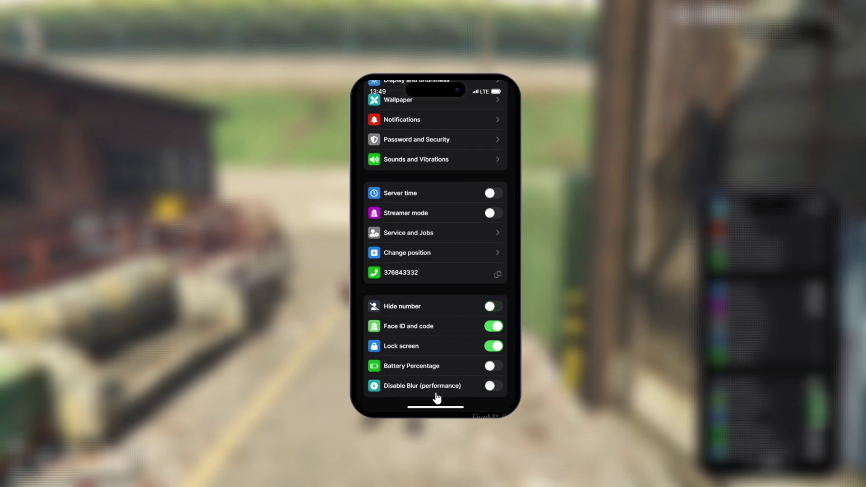
pyautogui.click(495, 386)
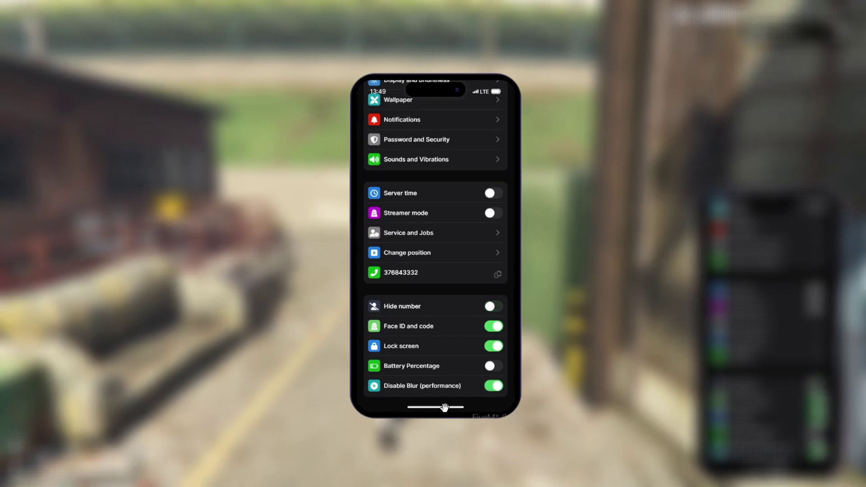
# Step: Swipe up from Settings back to the phone's home screen
pyautogui.moveTo(444, 408); pyautogui.dragTo(417, 333)
pyautogui.scroll(-2, 442, 284)
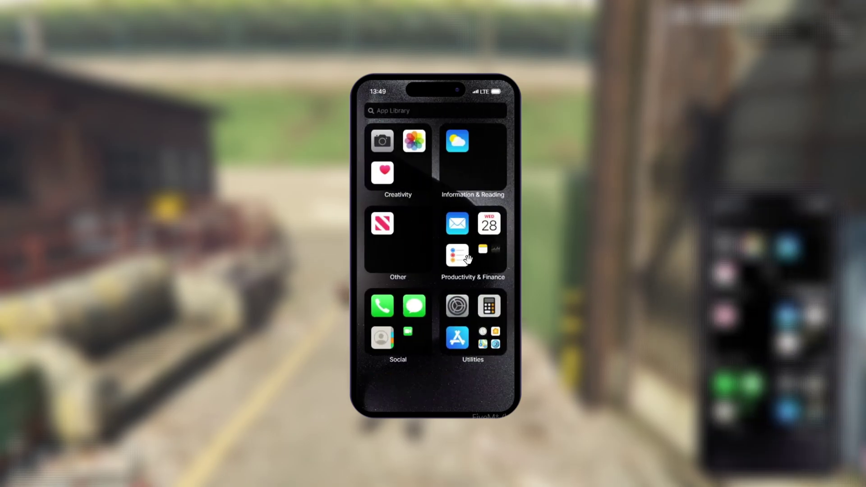
pyautogui.scroll(2, 468, 259)
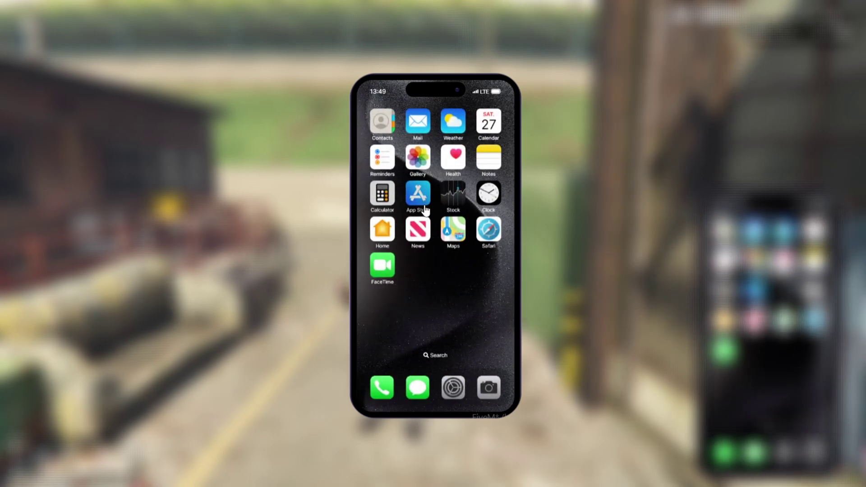
# Step: Browse the App Store's Games and Apps listings and view the Instagraph details page
pyautogui.click(426, 210)
pyautogui.click(417, 392)
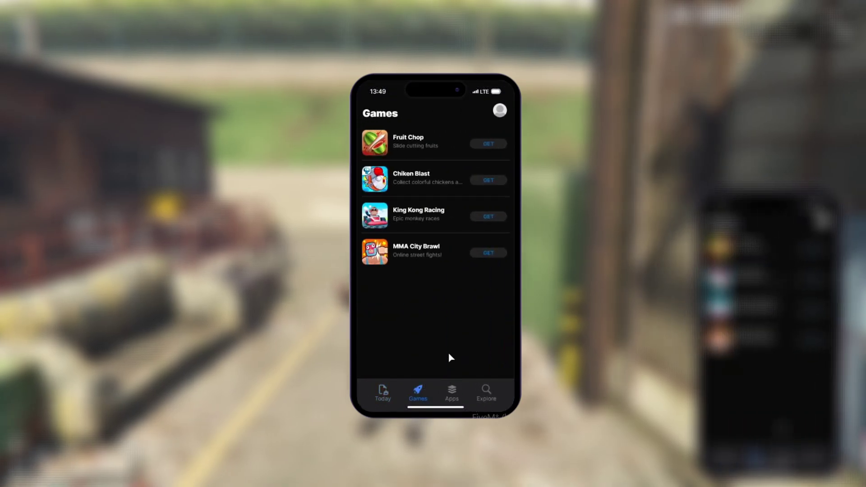
pyautogui.click(442, 391)
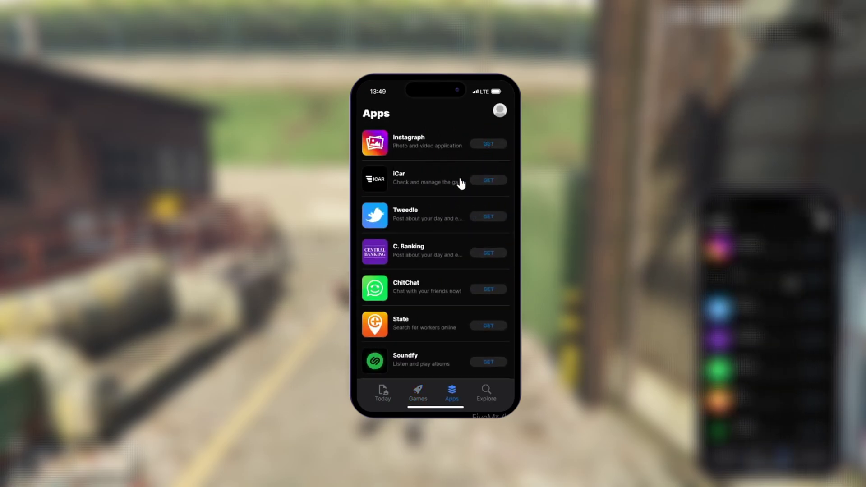
pyautogui.click(422, 145)
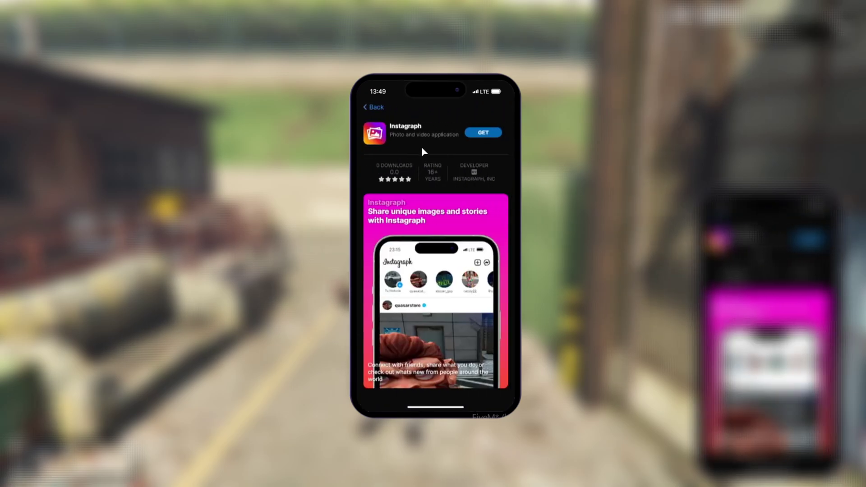
pyautogui.click(380, 107)
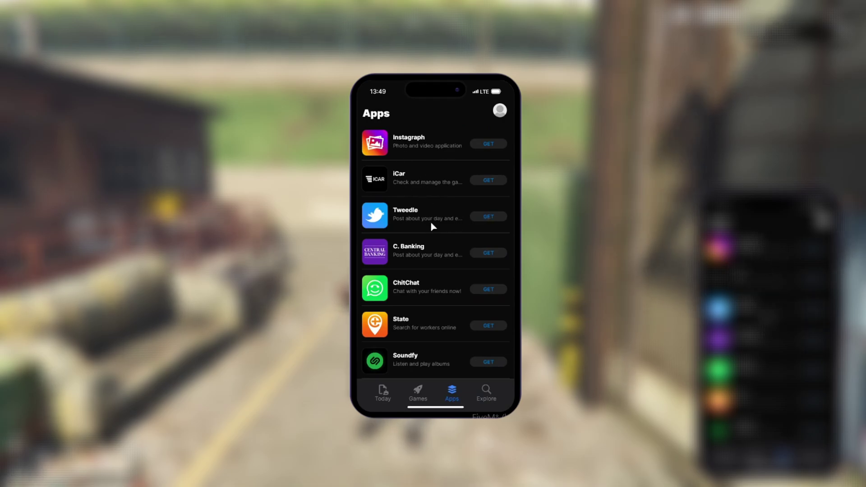
# Step: View the Tweedle details page, scroll through the apps list, and flip between Games and Apps
pyautogui.click(492, 216)
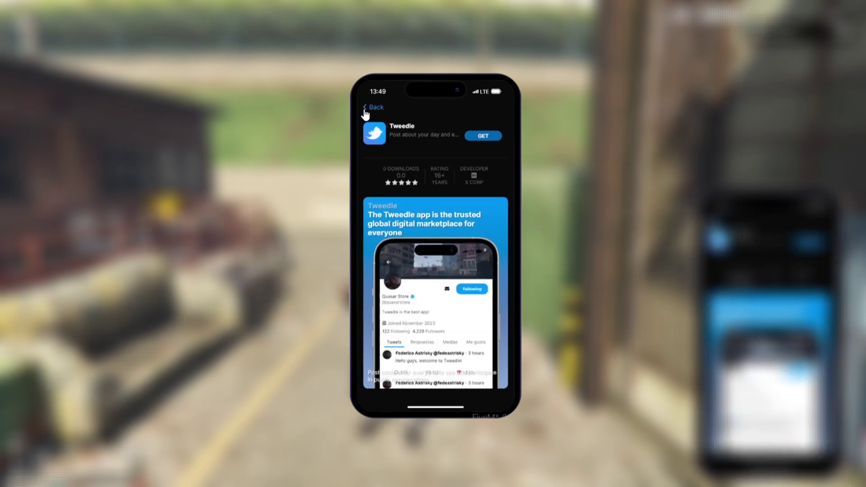
pyautogui.click(367, 109)
pyautogui.scroll(-1, 435, 274)
pyautogui.scroll(-2, 435, 274)
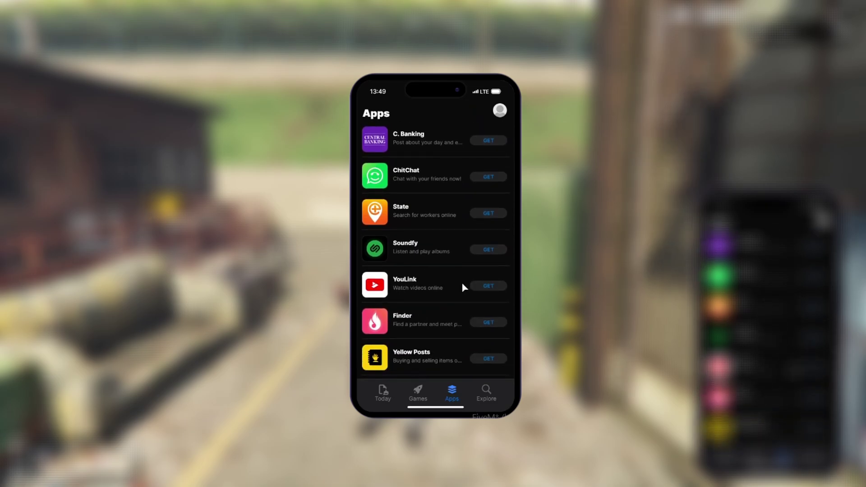
pyautogui.scroll(-1, 477, 224)
pyautogui.scroll(-2, 479, 225)
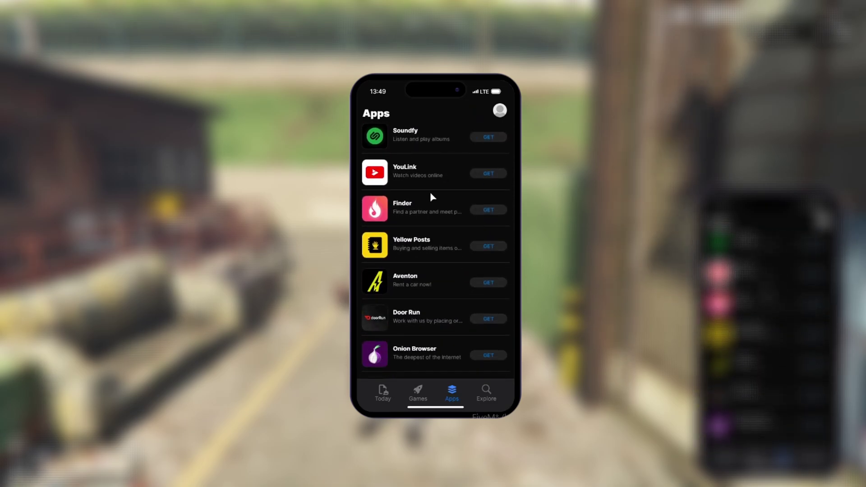
pyautogui.scroll(-9, 466, 328)
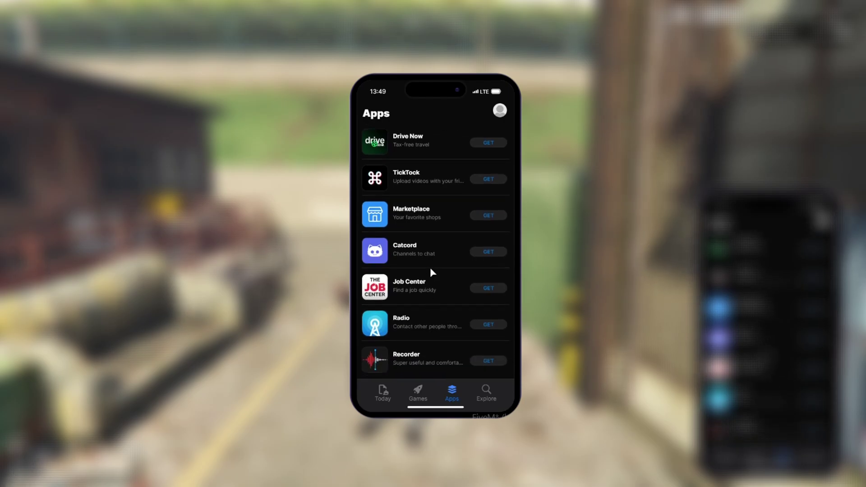
pyautogui.scroll(4, 428, 253)
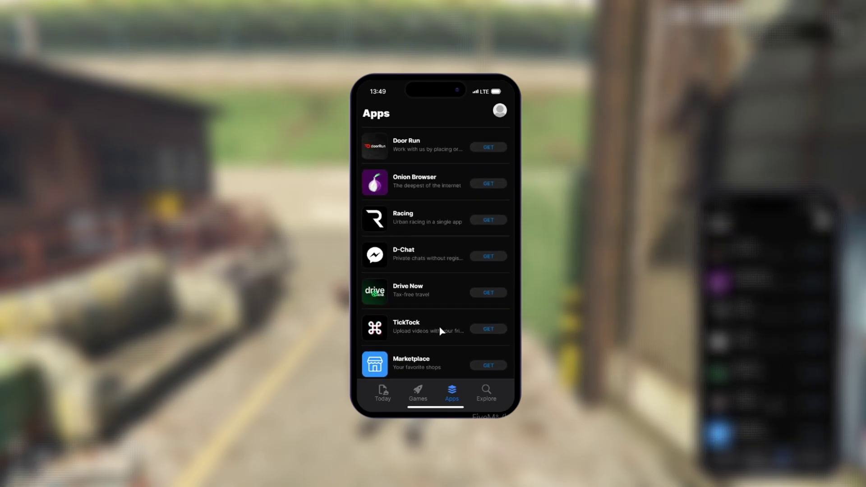
pyautogui.scroll(-3, 441, 330)
pyautogui.scroll(10, 435, 310)
pyautogui.click(427, 399)
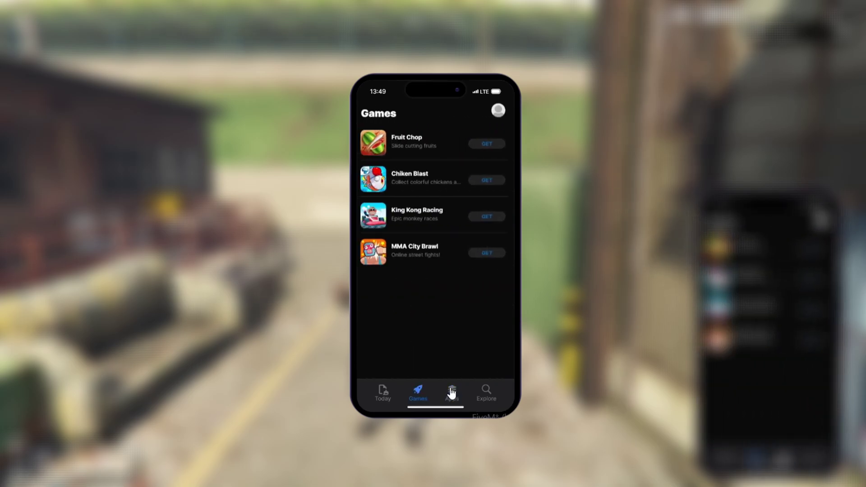
pyautogui.click(451, 393)
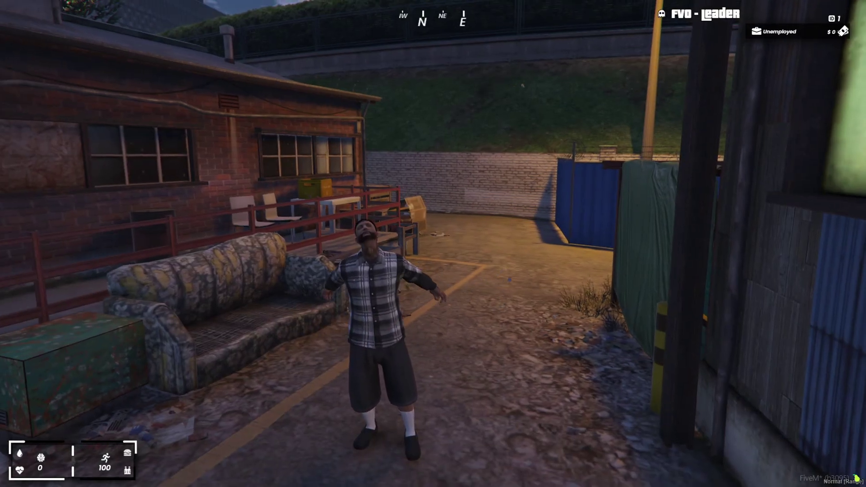
# Step: Take out and unlock the phone, open your own contact card in Contacts, then return home
pyautogui.press('F1')
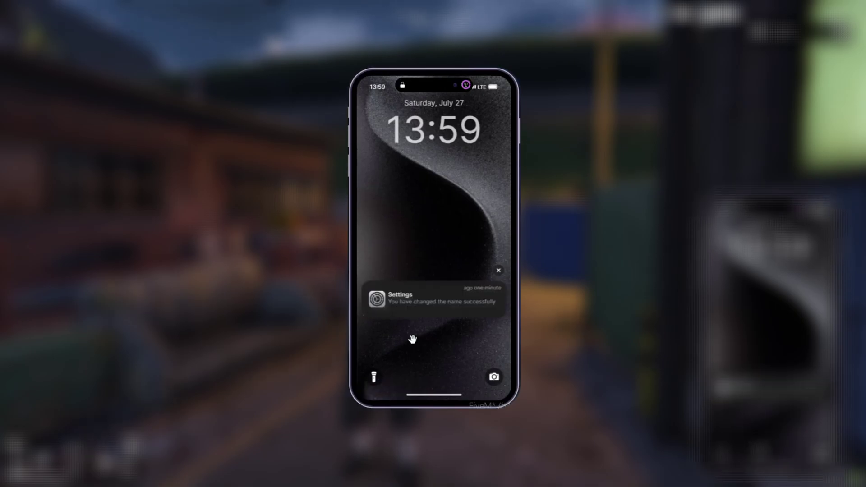
pyautogui.moveTo(423, 395); pyautogui.dragTo(425, 299)
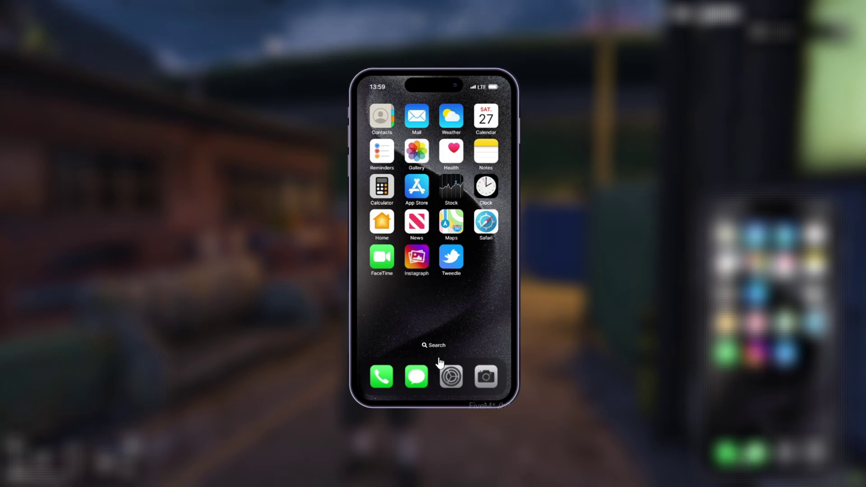
pyautogui.click(382, 378)
pyautogui.click(437, 167)
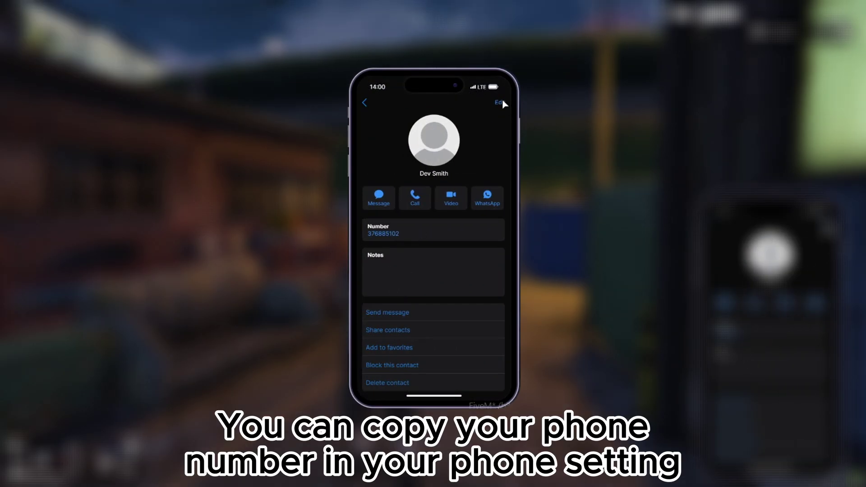
pyautogui.click(500, 101)
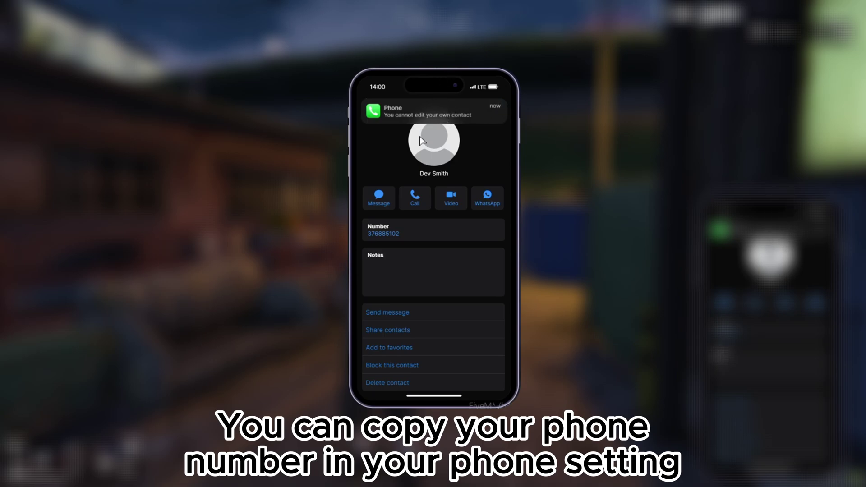
pyautogui.click(425, 399)
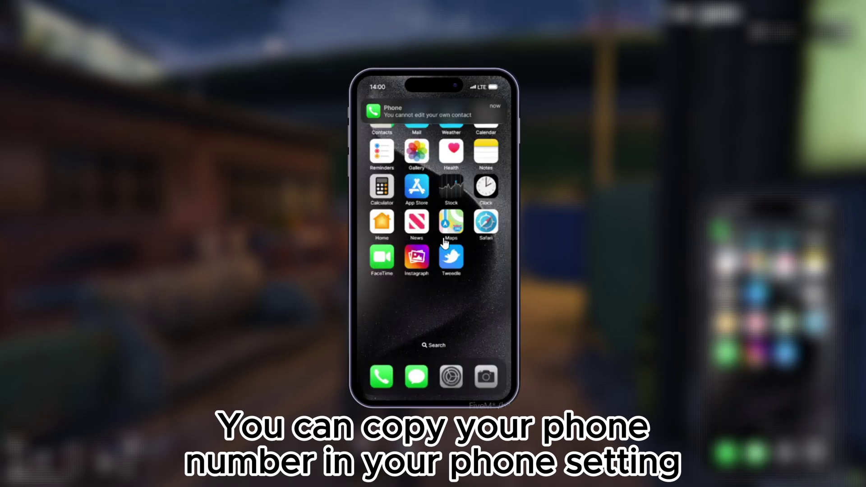
# Step: Clear the wrongly pasted text from Instagraph's Phone number field
pyautogui.click(414, 255)
pyautogui.click(411, 130)
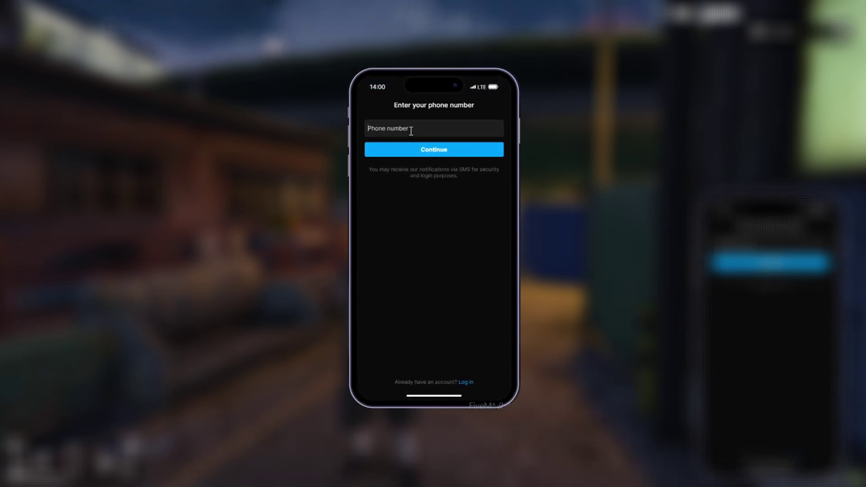
pyautogui.write('oxInvHas -- You can set a bool here (true/false)')
pyautogui.hotkey('ctrl', 'a')
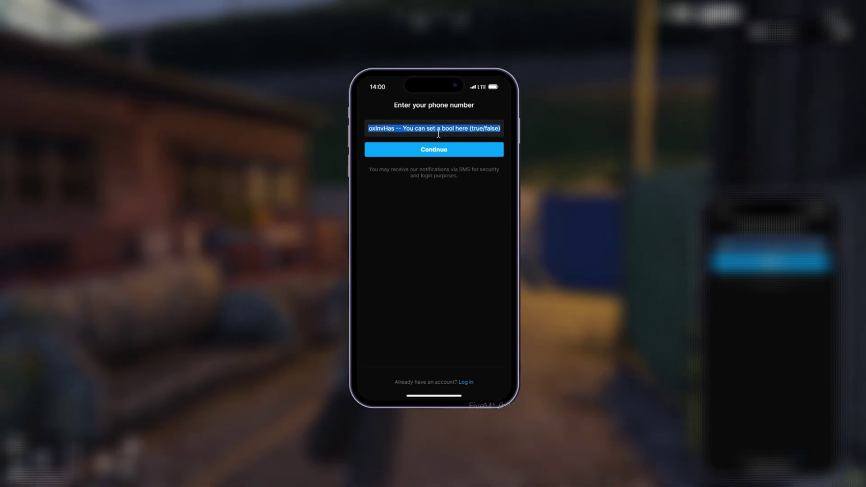
pyautogui.press('BackSpace')
pyautogui.click(423, 151)
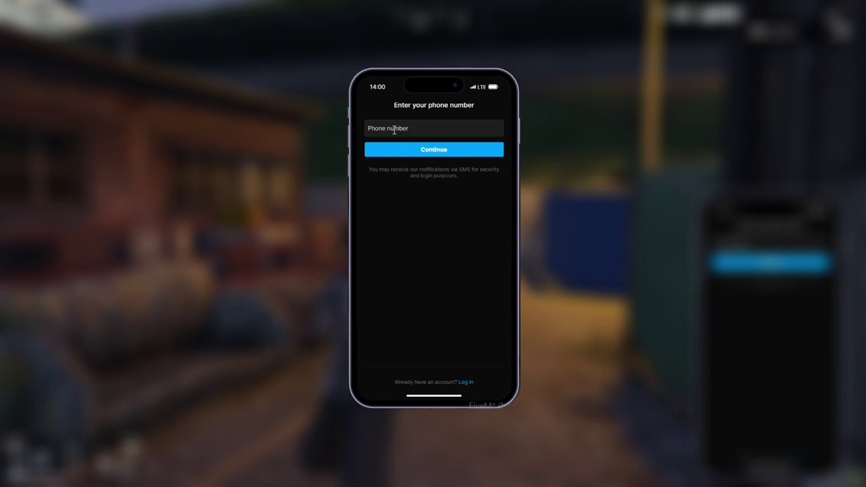
# Step: Recheck your phone number in Contacts and return to the home screen
pyautogui.click(446, 395)
pyautogui.click(382, 378)
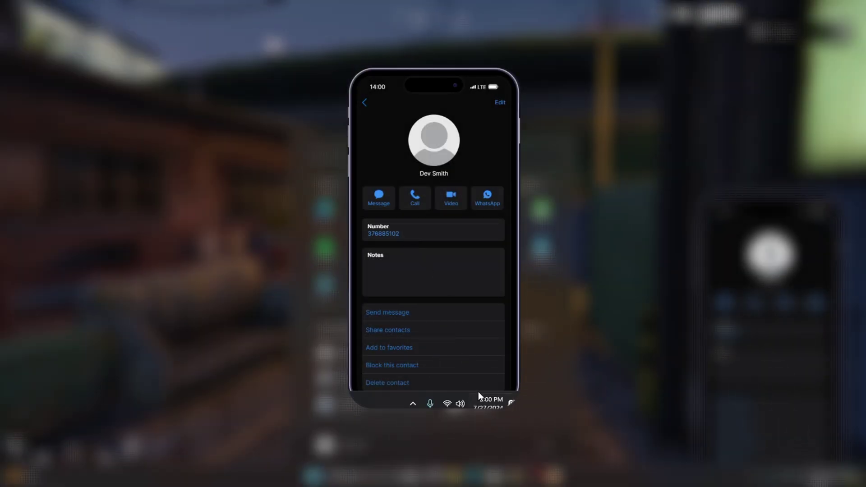
pyautogui.click(485, 400)
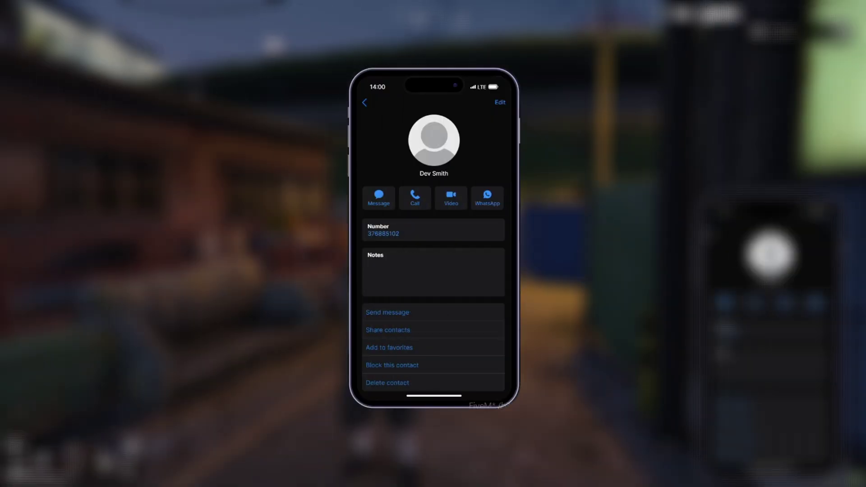
pyautogui.click(365, 103)
pyautogui.moveTo(412, 396); pyautogui.dragTo(414, 279)
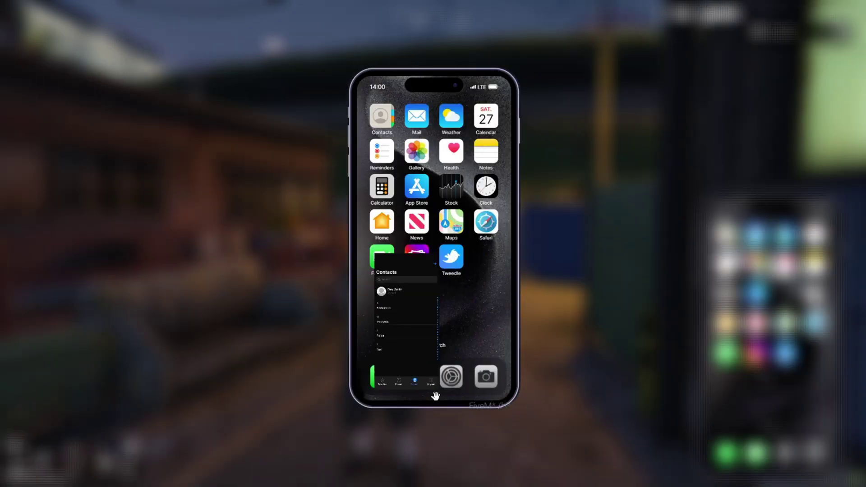
# Step: Enter your in-game phone number in Instagraph sign-up and request a verification code
pyautogui.click(415, 260)
pyautogui.click(400, 127)
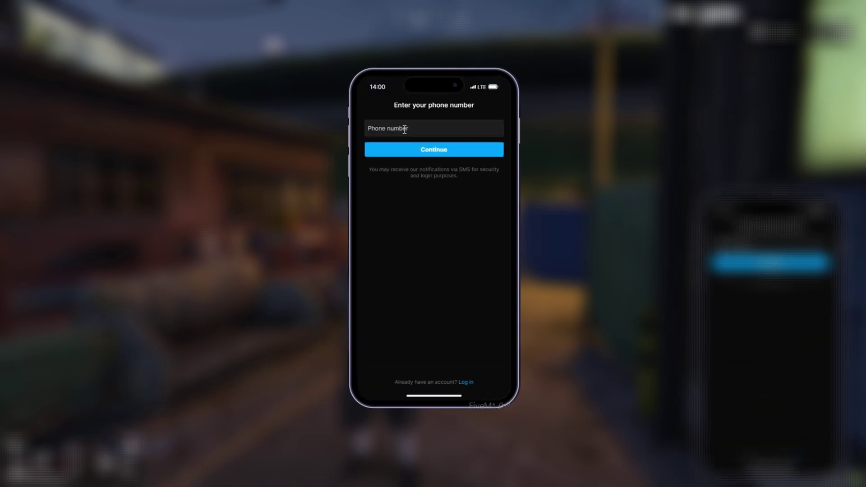
pyautogui.write('376885102')
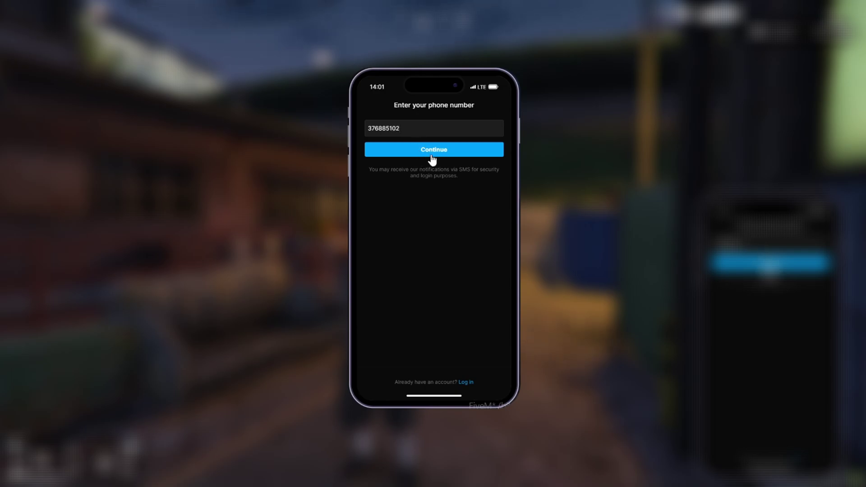
pyautogui.click(432, 159)
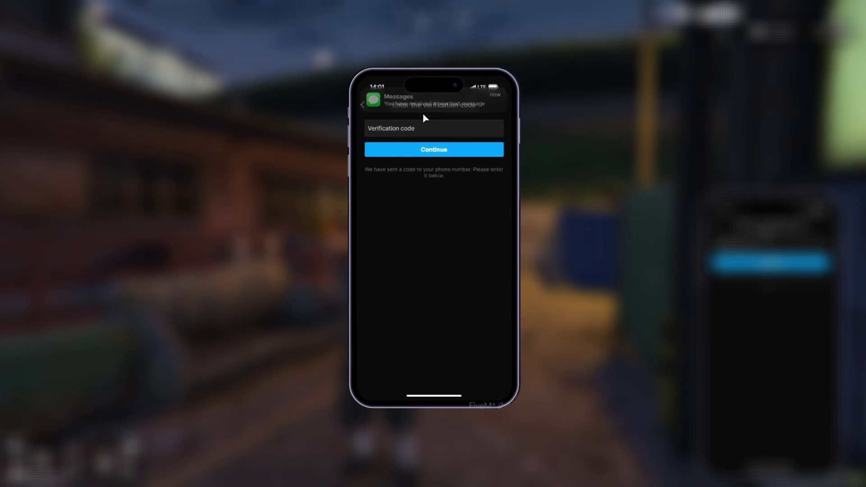
# Step: Copy the verification code from the Instagraph message in Messages and submit it
pyautogui.click(436, 397)
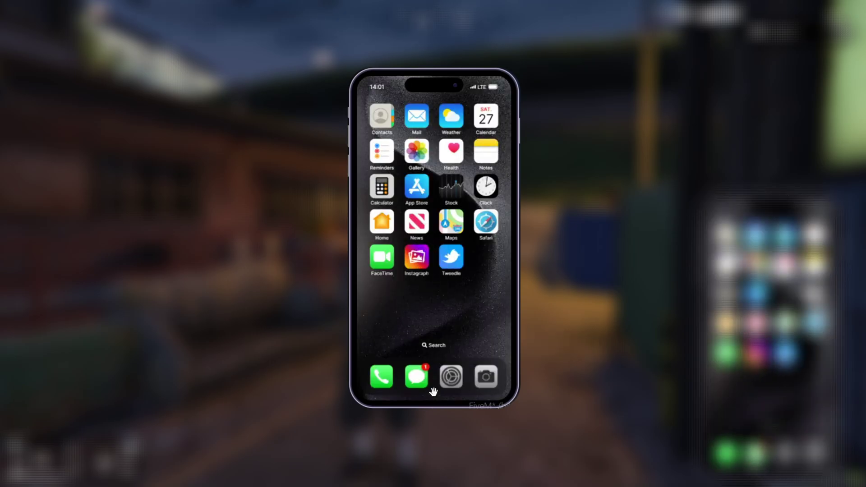
pyautogui.click(415, 374)
pyautogui.click(398, 145)
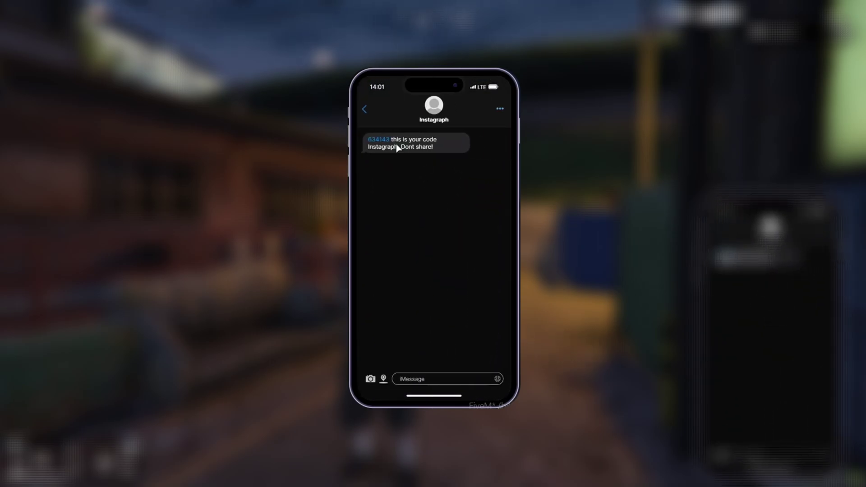
pyautogui.click(379, 144)
pyautogui.click(452, 395)
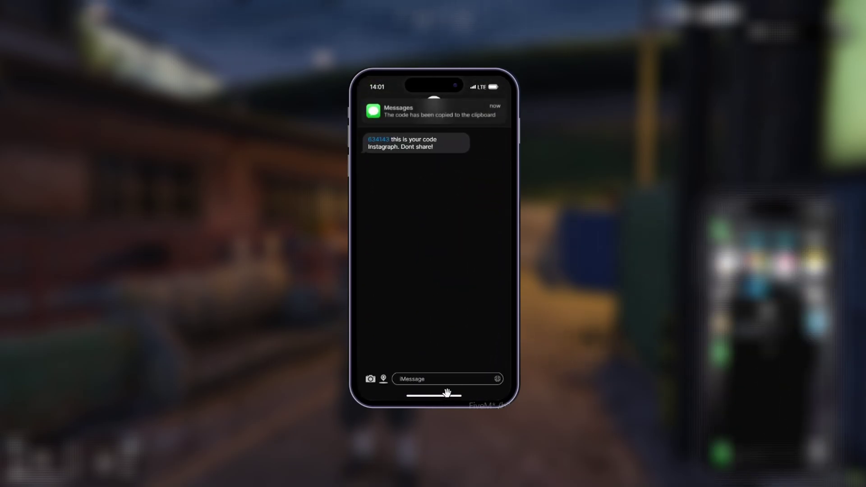
pyautogui.click(423, 267)
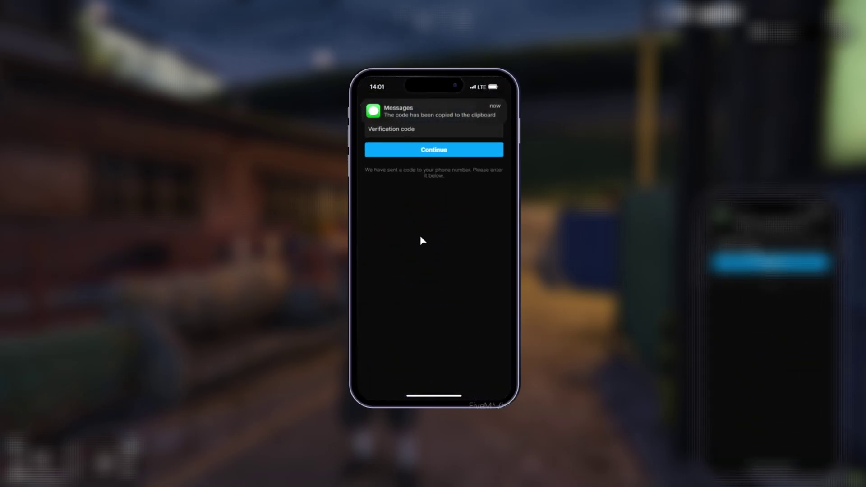
pyautogui.click(429, 152)
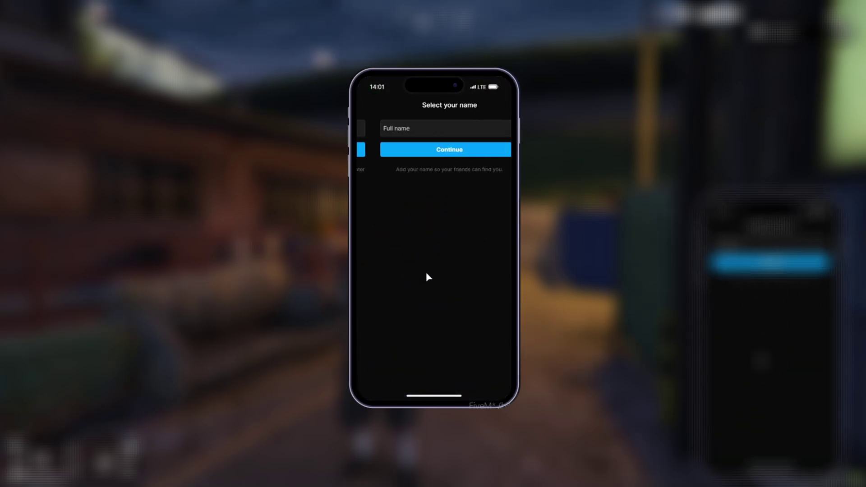
# Step: Enter the full name 'test' and continue past the password step
pyautogui.click(402, 127)
pyautogui.write('test')
pyautogui.click(421, 154)
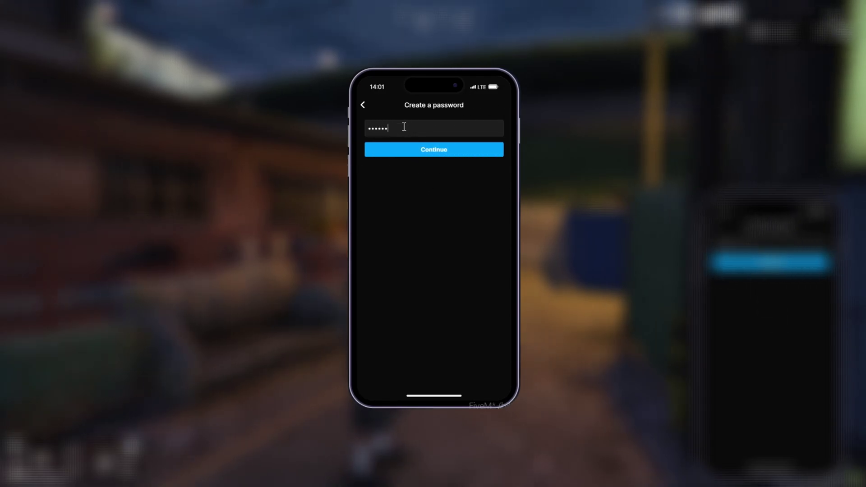
pyautogui.click(456, 154)
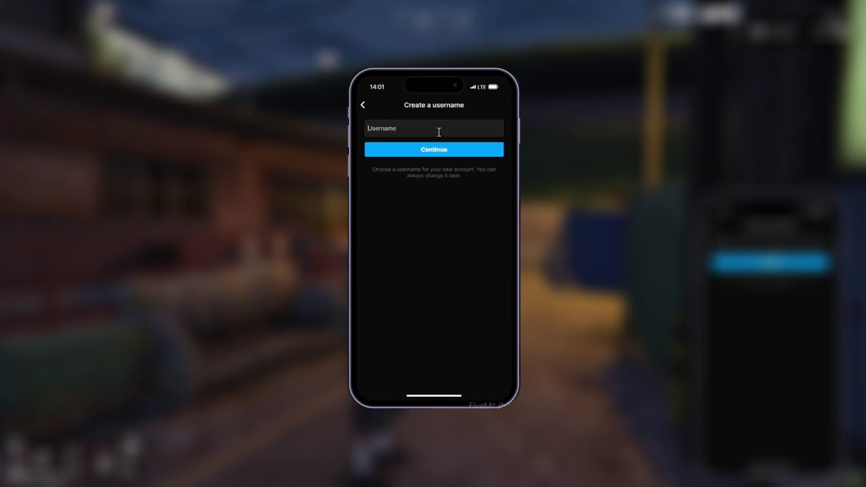
# Step: Finish sign-up with username 'dev' and save the bio 'This is the best profile'
pyautogui.write('dev')
pyautogui.click(439, 144)
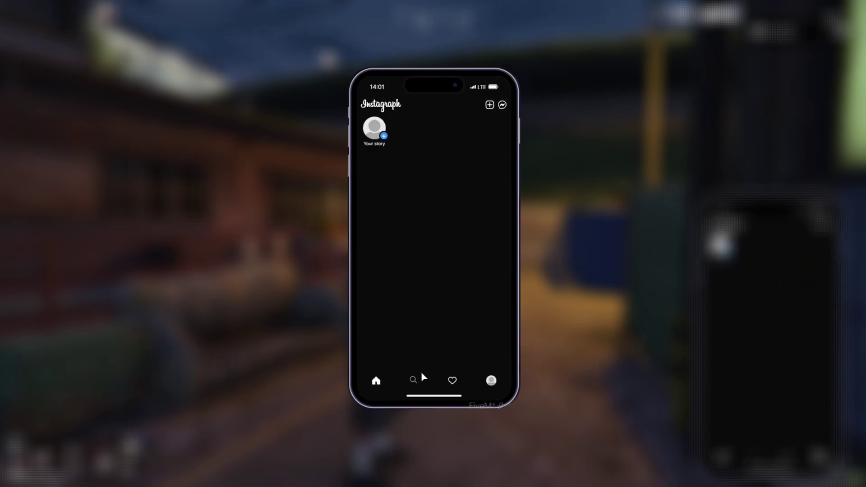
pyautogui.click(494, 382)
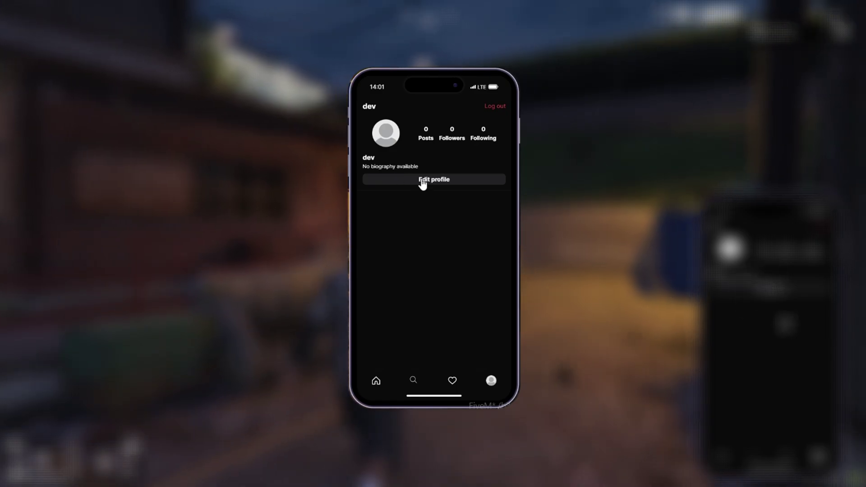
pyautogui.click(421, 180)
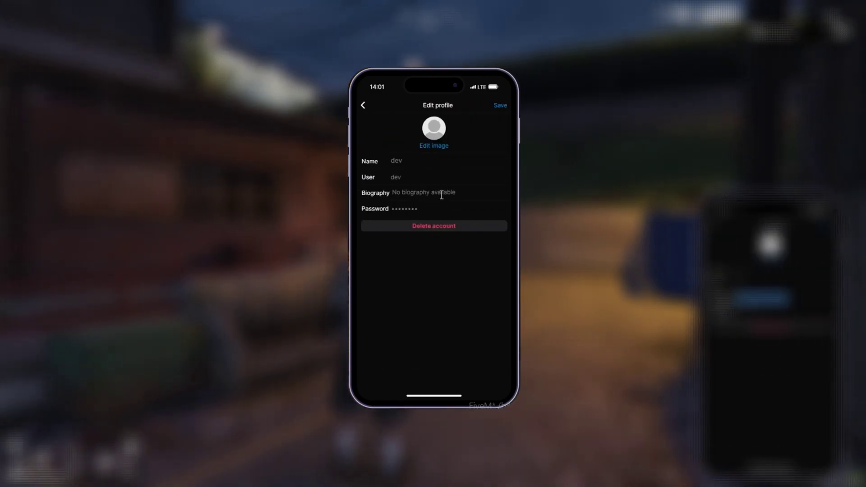
pyautogui.write('De')
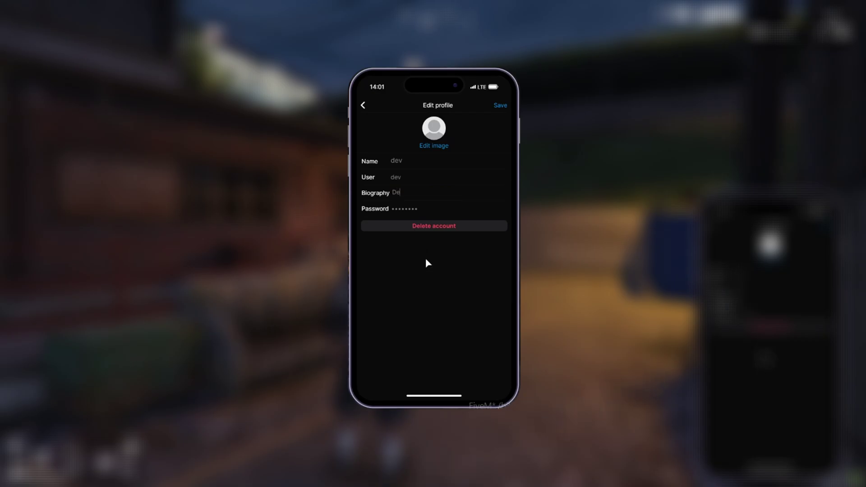
pyautogui.press('BackSpace')
pyautogui.press('BackSpace')
pyautogui.write('This is the best profile')
pyautogui.click(502, 106)
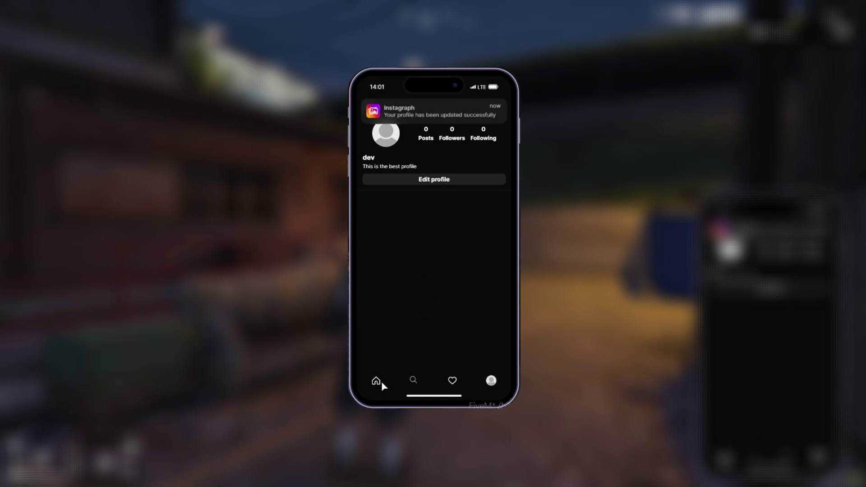
# Step: Refresh the profile, look over the Commands documentation page, then return to the game
pyautogui.click(490, 380)
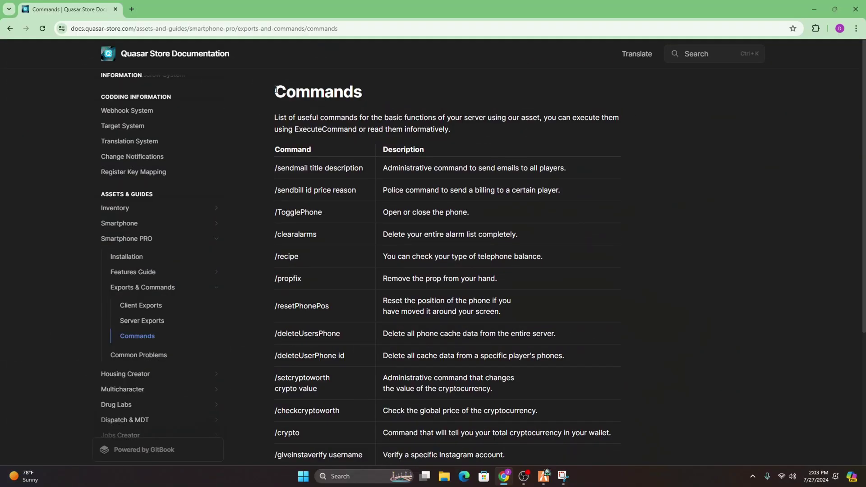
pyautogui.moveTo(276, 89); pyautogui.dragTo(509, 274)
pyautogui.click(412, 283)
pyautogui.scroll(-4, 383, 289)
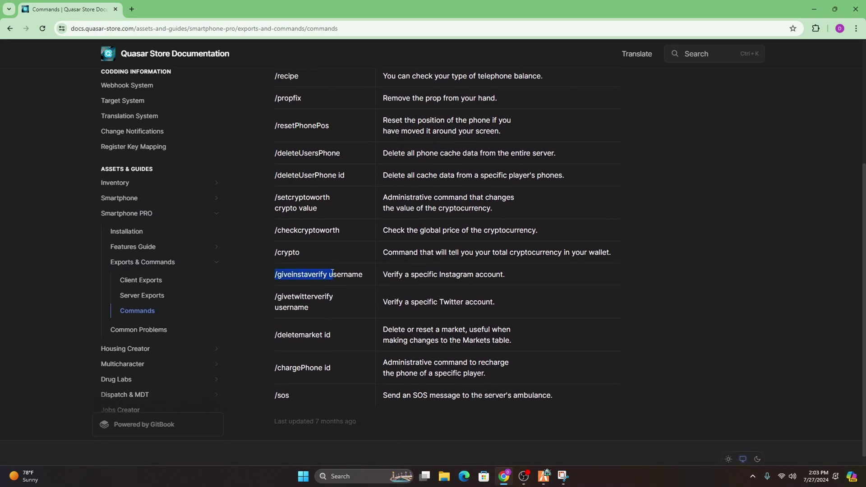
pyautogui.click(544, 476)
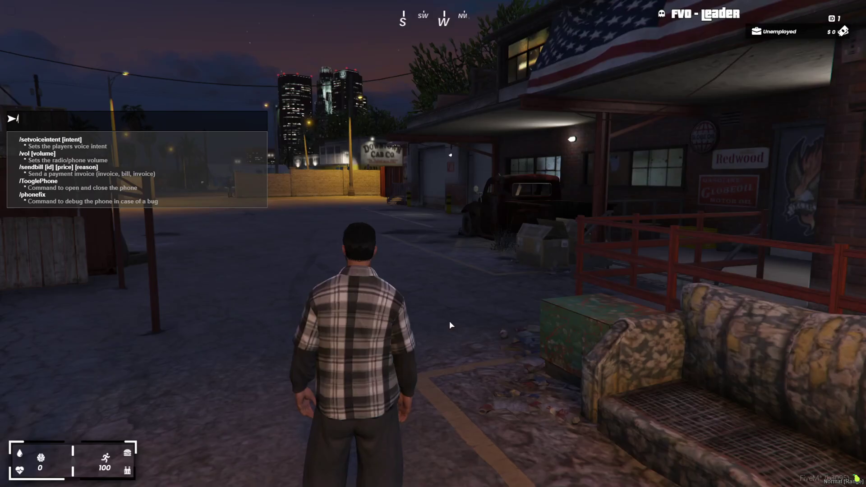
# Step: Run /giveinstaverify dev in chat, then check the verified badge on the Instagraph profile
pyautogui.hotkey('ctrl', 'v')
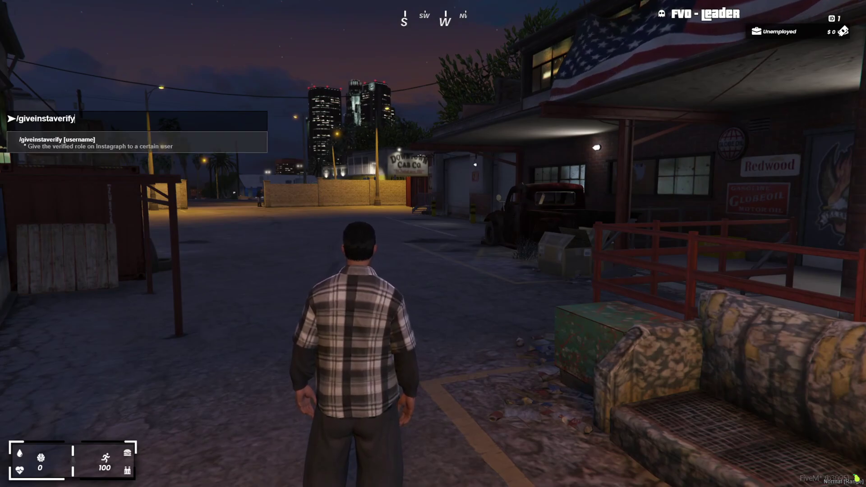
pyautogui.write('dev')
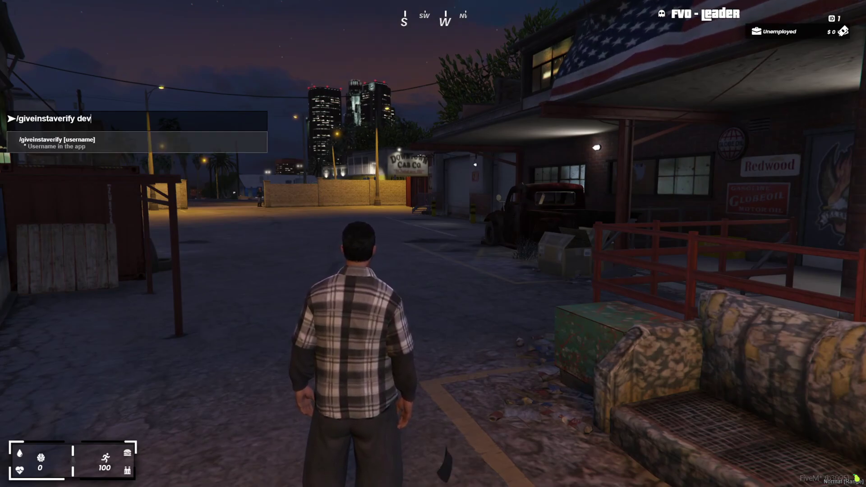
pyautogui.press('Return')
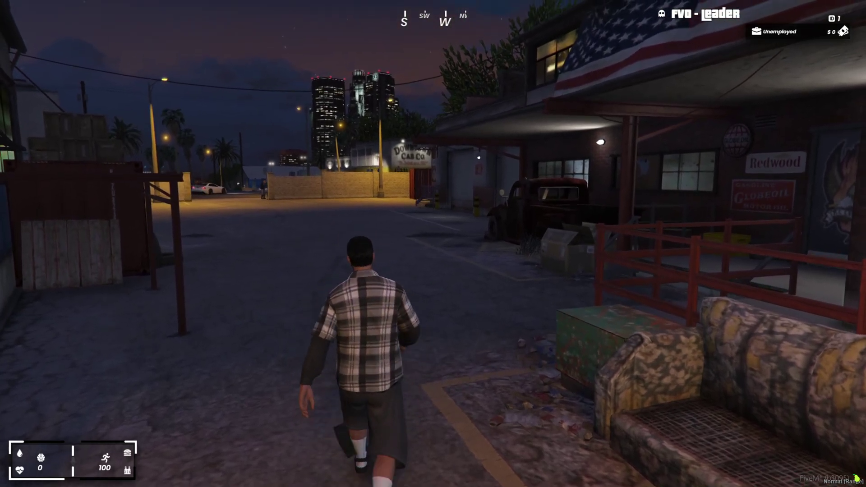
pyautogui.press('F1')
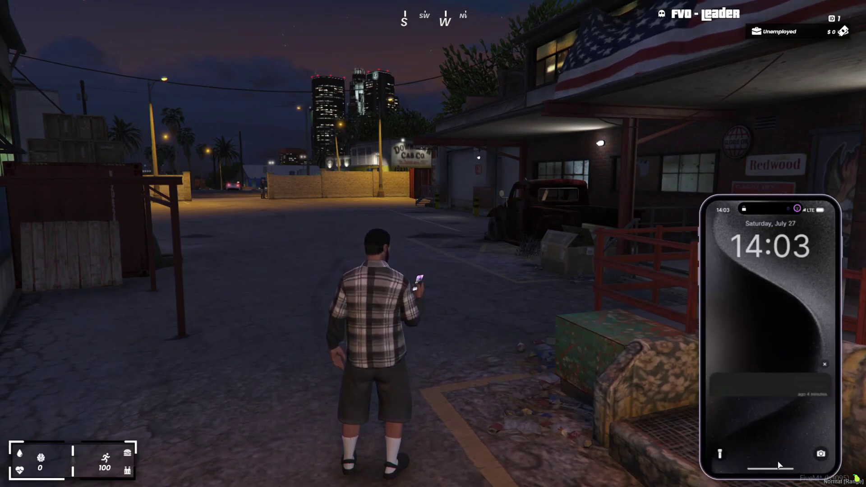
pyautogui.click(756, 354)
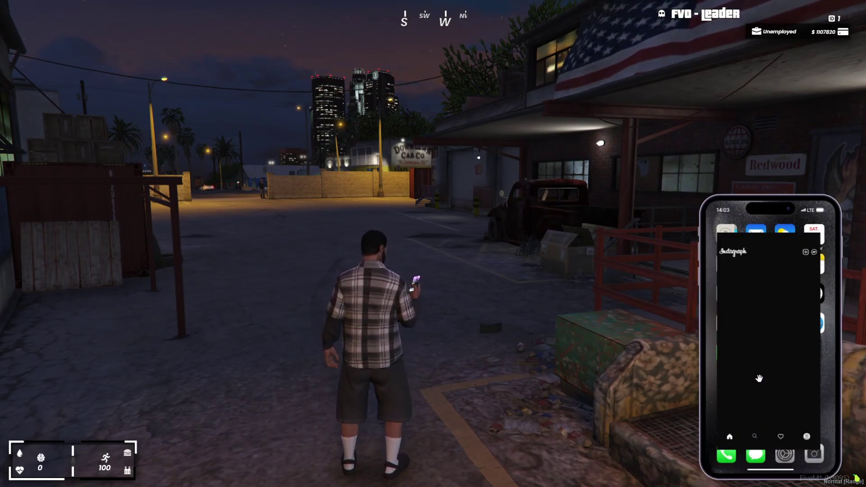
pyautogui.click(818, 457)
pyautogui.press('a')
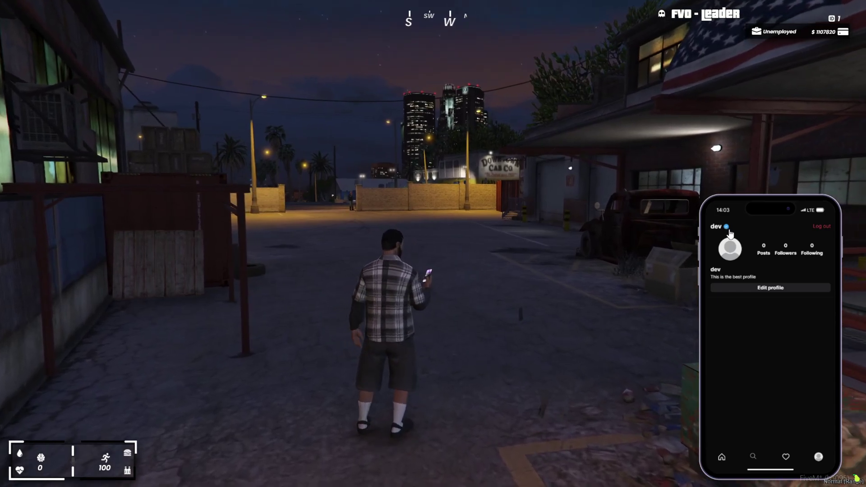
pyautogui.moveTo(770, 469); pyautogui.dragTo(773, 375)
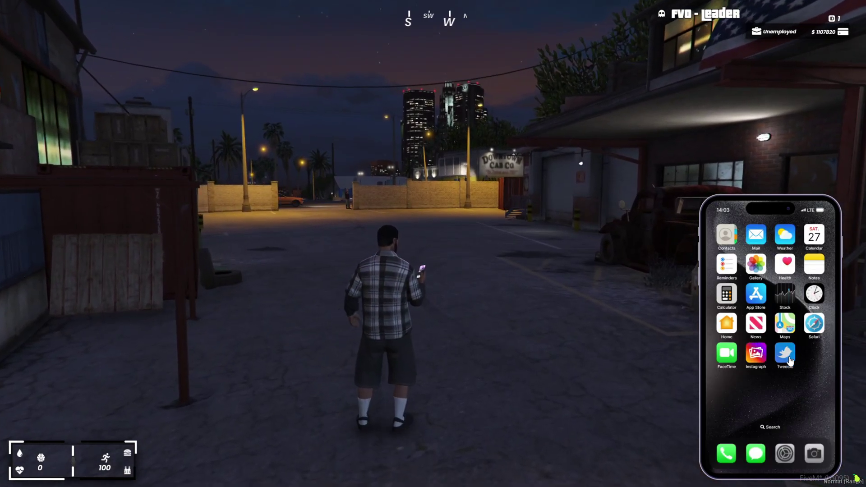
# Step: In the documentation, visit the Register Key Mapping page and come back to Commands
pyautogui.press('s')
pyautogui.hotkey('alt', 'Tab')
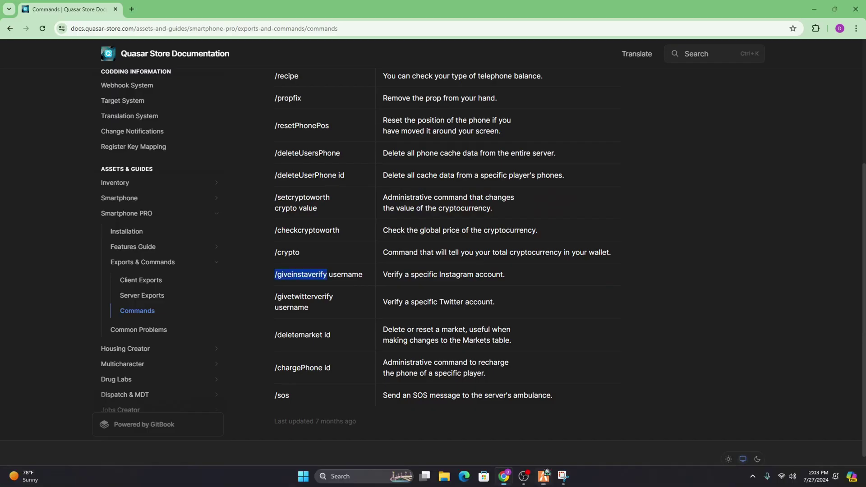
pyautogui.click(121, 147)
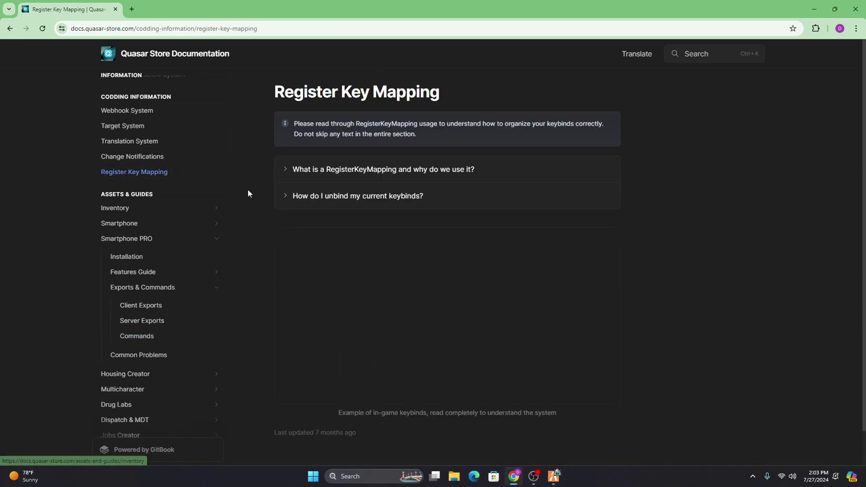
pyautogui.click(167, 336)
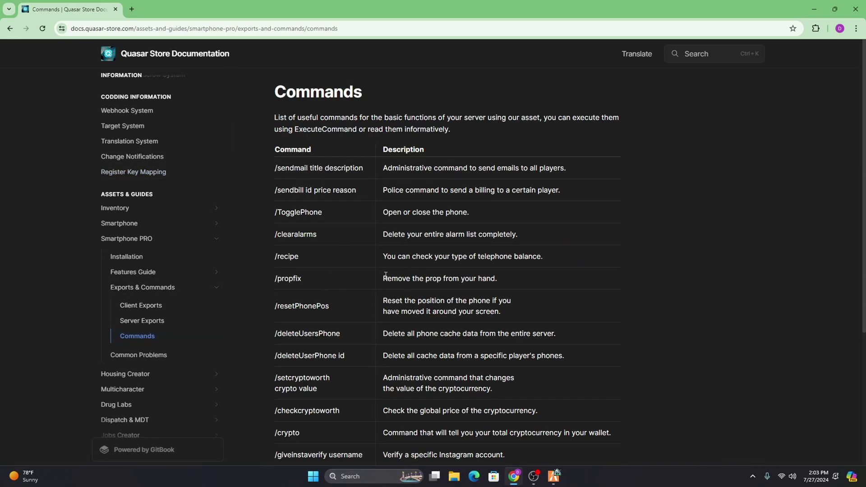
pyautogui.moveTo(386, 275)
pyautogui.mouseDown()
pyautogui.moveTo(519, 276)
pyautogui.moveTo(387, 276)
pyautogui.mouseUp()
pyautogui.click(516, 275)
pyautogui.click(383, 278)
# Step: Read through the Commands table, including /chargePhone, then return to FiveM
pyautogui.hotkey('ctrl', 'a')
pyautogui.click(312, 277)
pyautogui.scroll(-4, 370, 290)
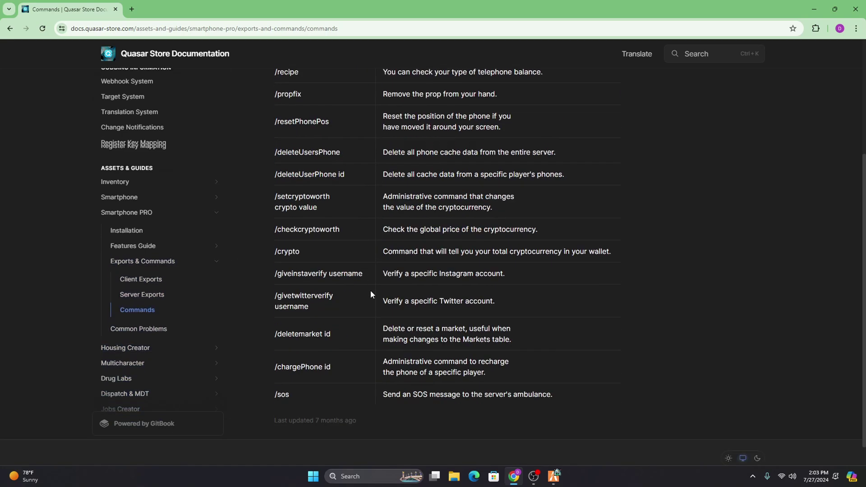
pyautogui.moveTo(502, 413); pyautogui.dragTo(383, 372)
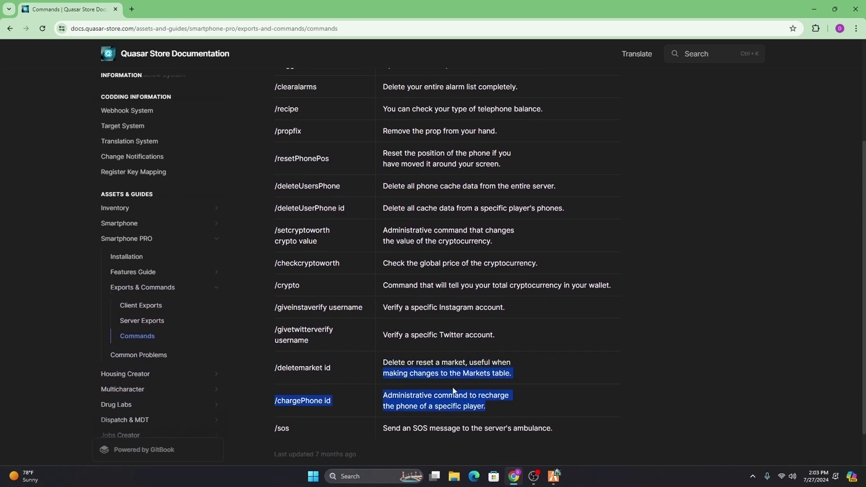
pyautogui.click(383, 373)
pyautogui.scroll(3, 376, 281)
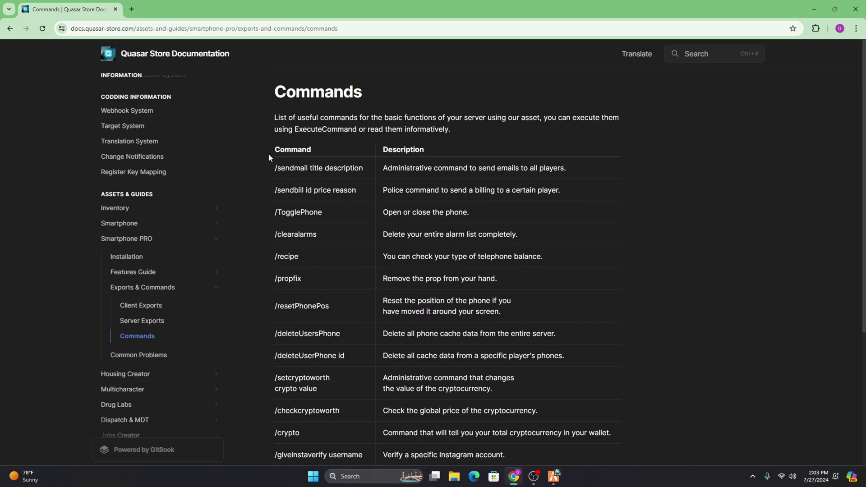
pyautogui.moveTo(269, 153); pyautogui.dragTo(550, 235)
pyautogui.click(547, 304)
pyautogui.click(554, 474)
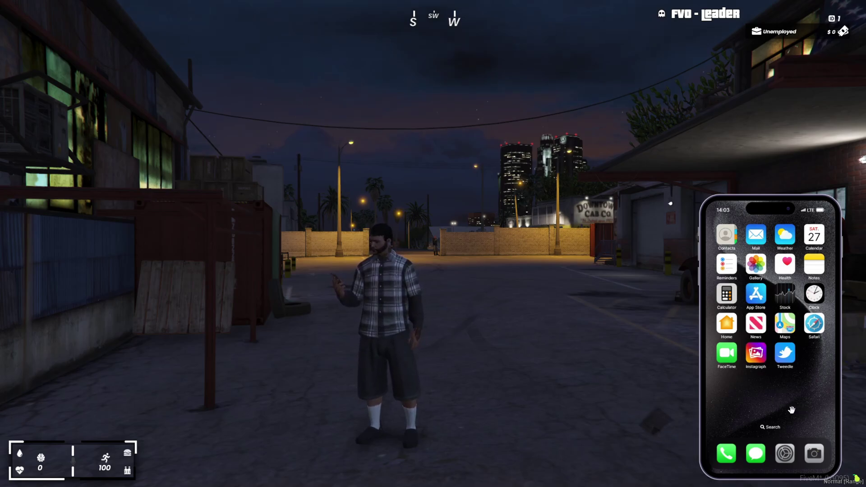
# Step: Glance at the phone's App Library, then put the phone away
pyautogui.moveTo(778, 396); pyautogui.dragTo(835, 394)
pyautogui.press('Escape')
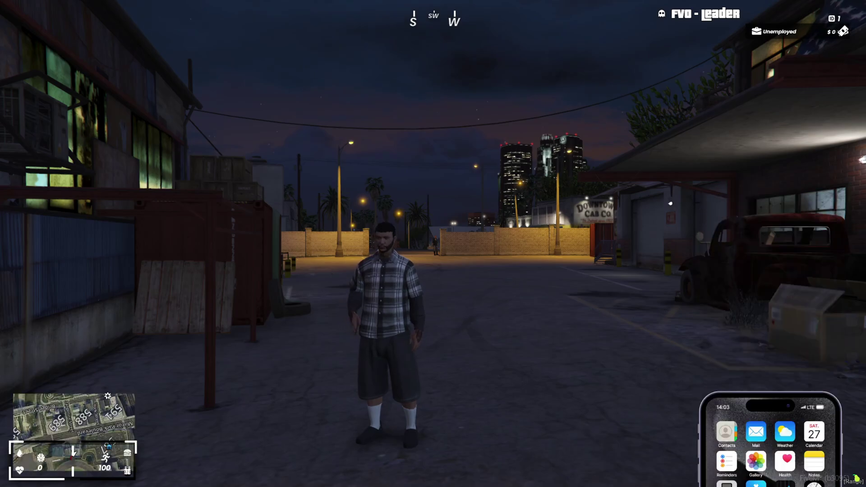
pyautogui.press('s')
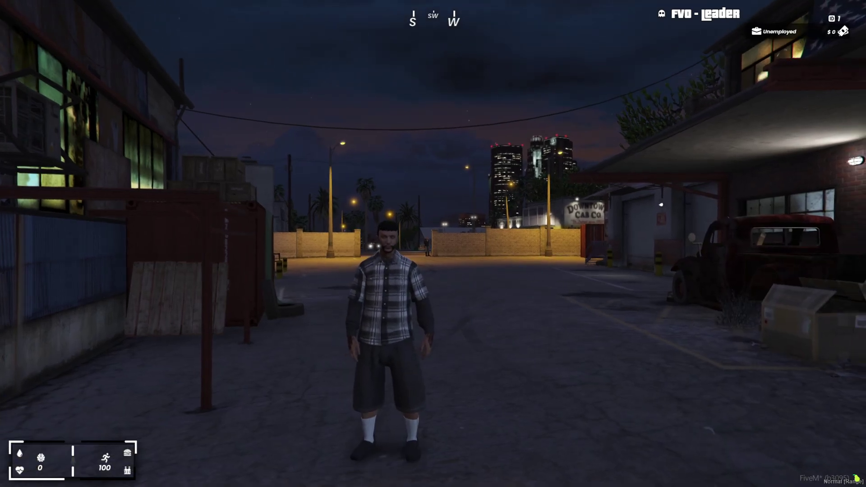